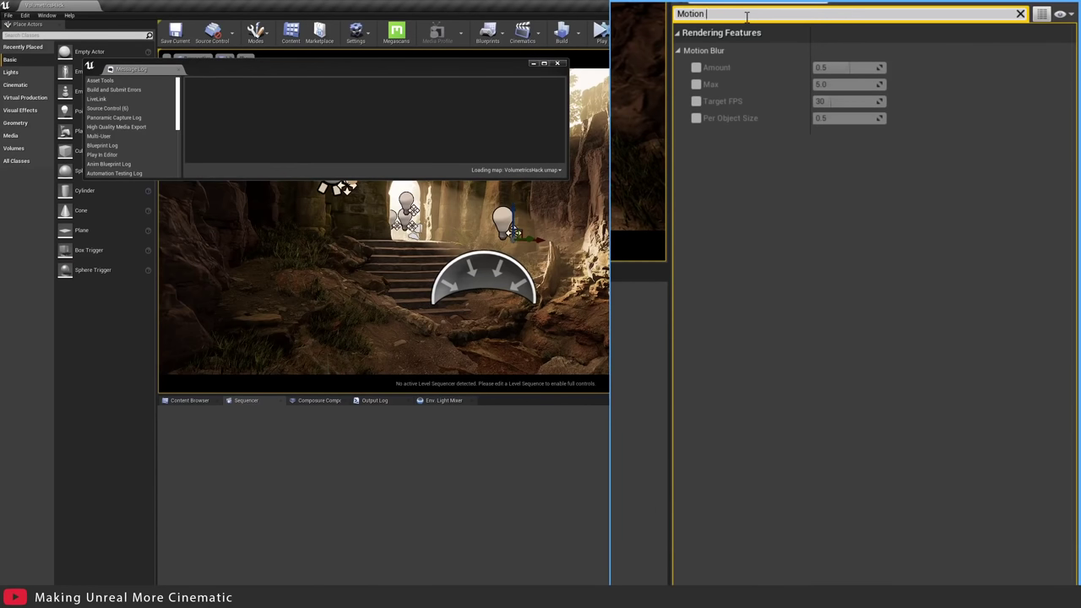
- Enable the Motion Blur Amount override in the rendering features, with a value of 0.5
{"action": "left_click", "coordinate": [695, 70]}
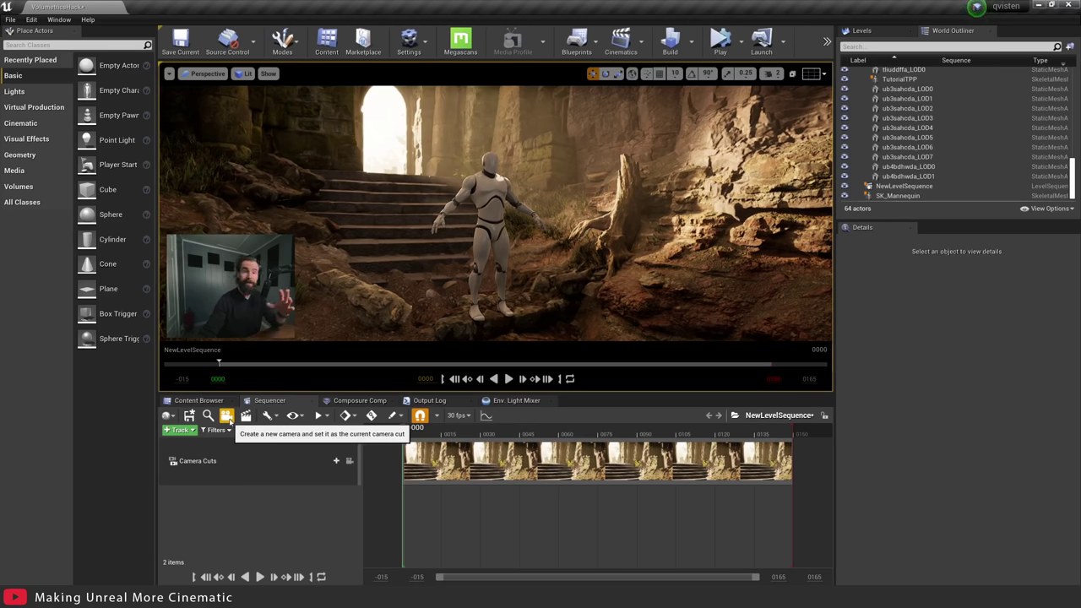
- Add a Cine Camera Actor to NewLevelSequence as the shot's camera cut
{"action": "left_click", "coordinate": [226, 416]}
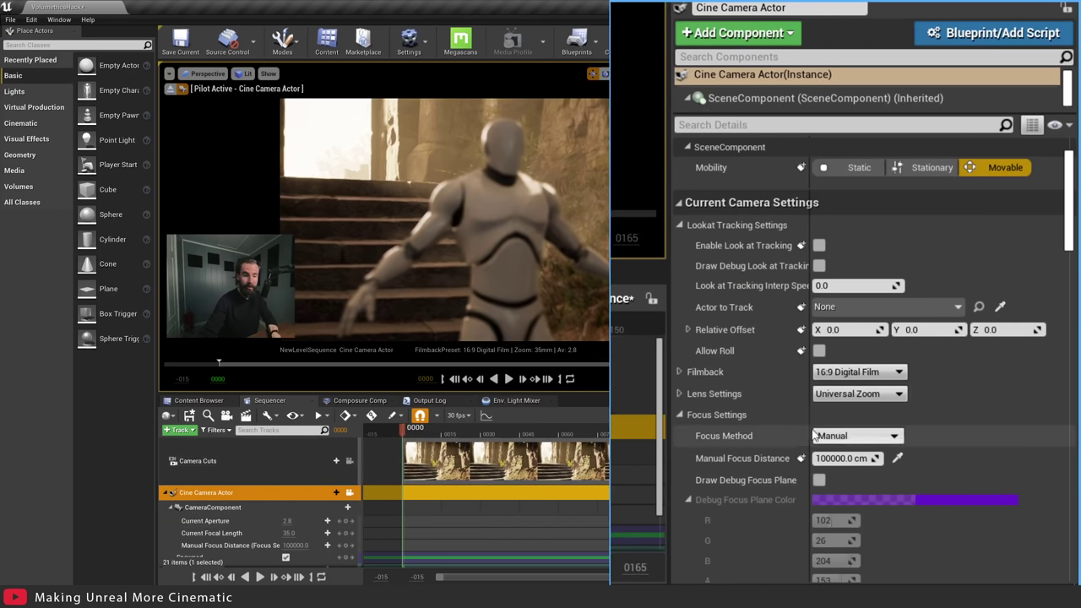
- Use the debug focus plane to set manual focus to about 150.59 cm, then hide the plane
{"action": "left_click", "coordinate": [819, 480]}
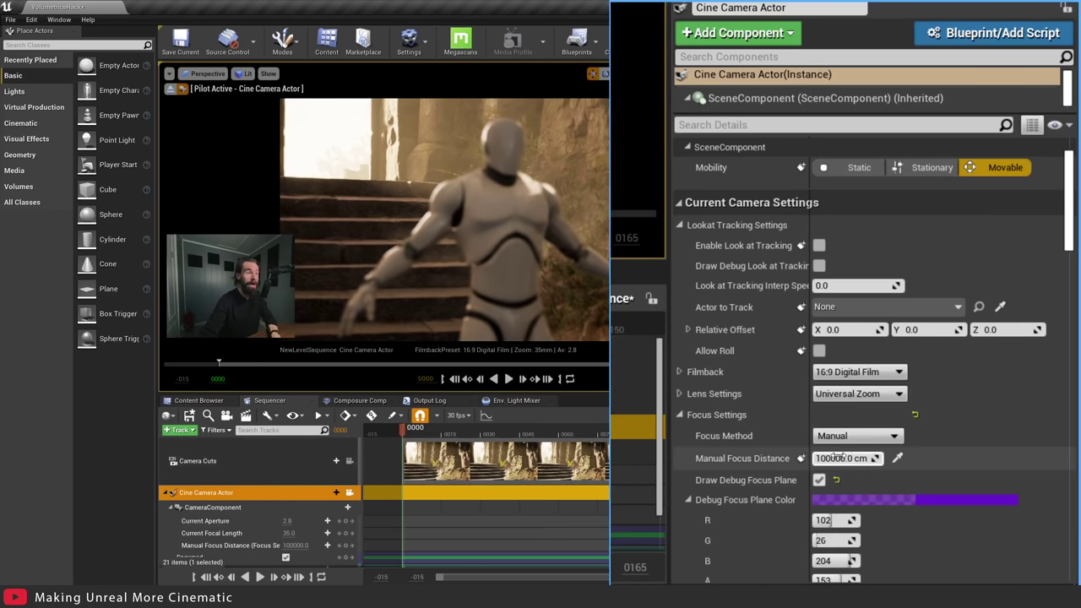
{"action": "left_click_drag", "start_coordinate": [844, 458], "coordinate": [805, 457]}
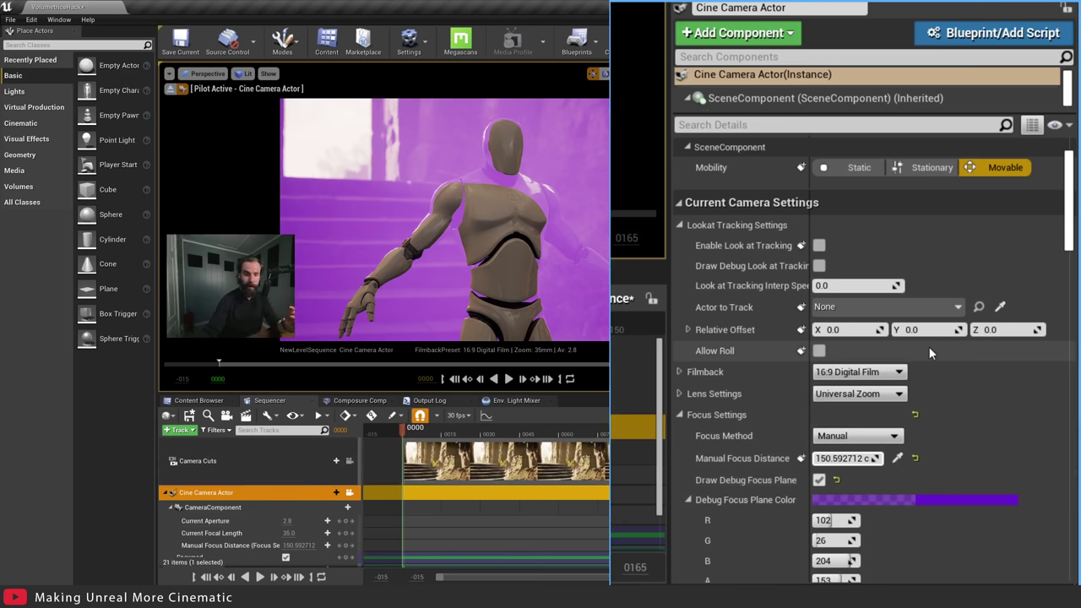
{"action": "left_click", "coordinate": [819, 480]}
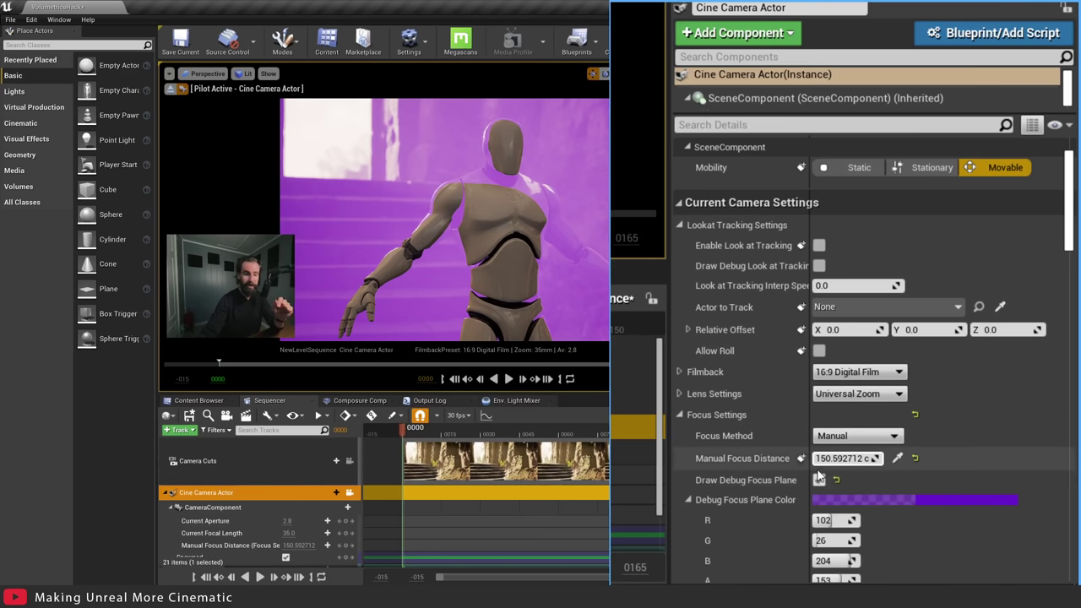
{"action": "left_click", "coordinate": [818, 480]}
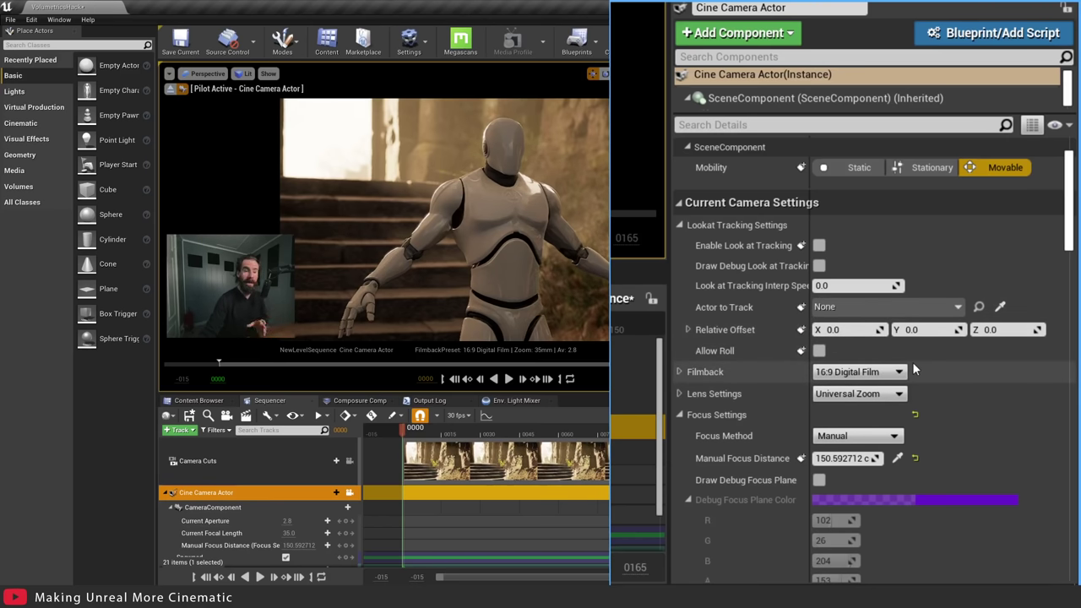
- Switch the cine camera's filmback to the 16:9 DSLR preset
{"action": "left_click", "coordinate": [870, 373]}
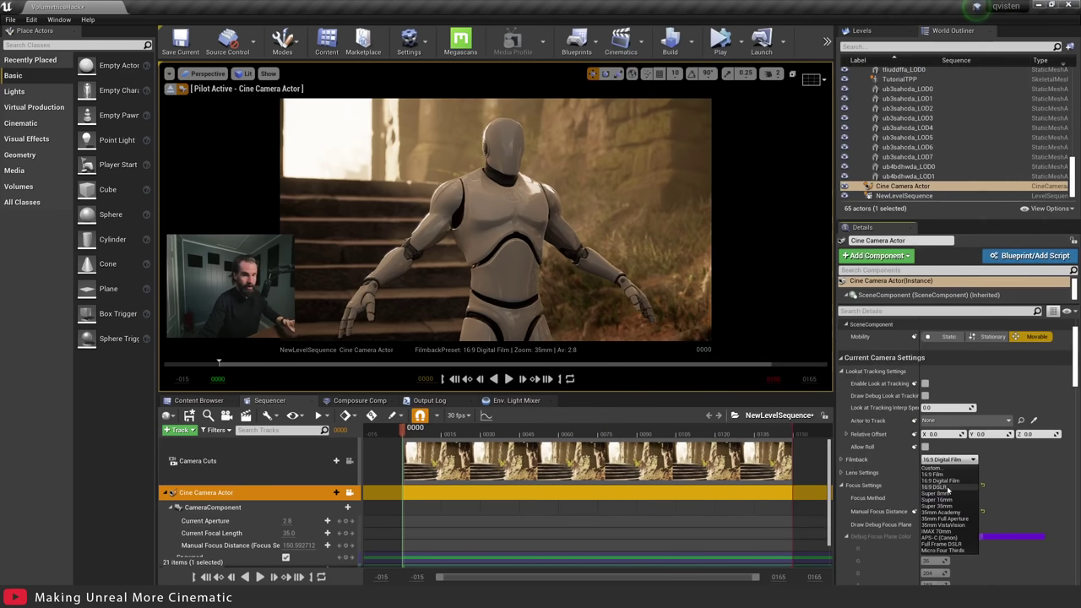
{"action": "left_click", "coordinate": [948, 487]}
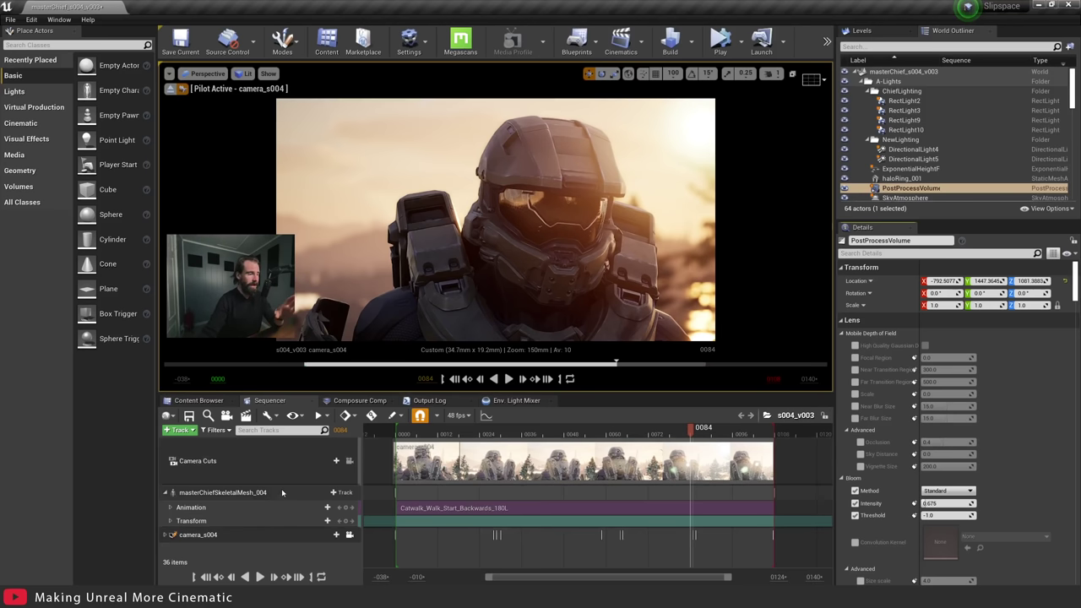
- Select the camera_s004 track and expand it to expose its lens properties
{"action": "left_click", "coordinate": [182, 493]}
{"action": "left_click", "coordinate": [167, 536]}
{"action": "left_click", "coordinate": [168, 537]}
{"action": "scroll", "coordinate": [253, 515], "scroll_direction": "down", "scroll_amount": 3}
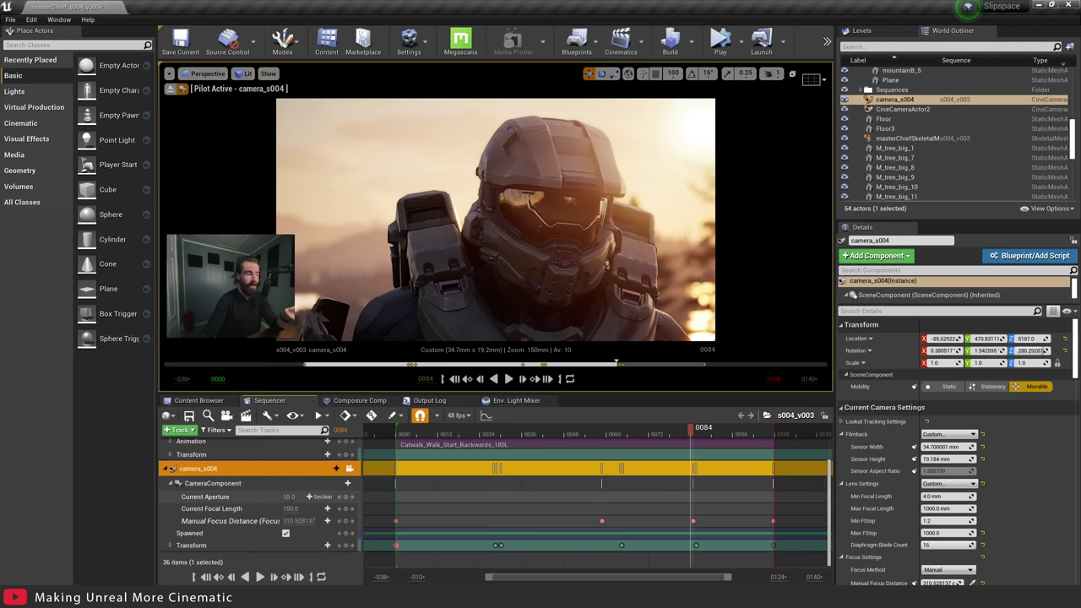
- Try a Current Aperture of 2.8 on camera_s004, then undo back to 10.0 to compare
{"action": "left_click", "coordinate": [289, 496]}
{"action": "type", "text": "2.8"}
{"action": "key", "text": "Return"}
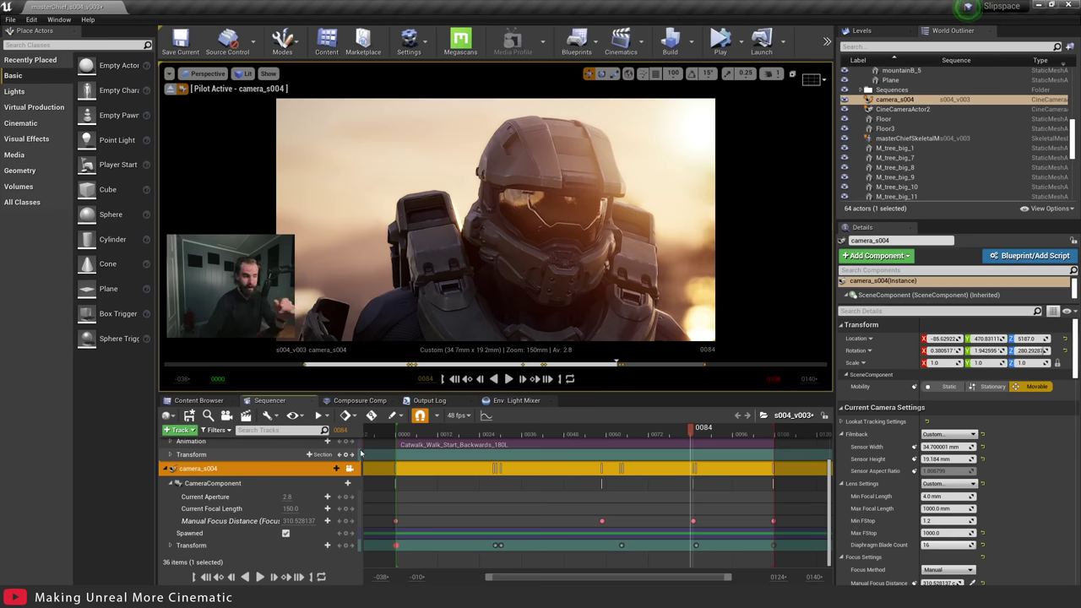
{"action": "key", "text": "ctrl+z"}
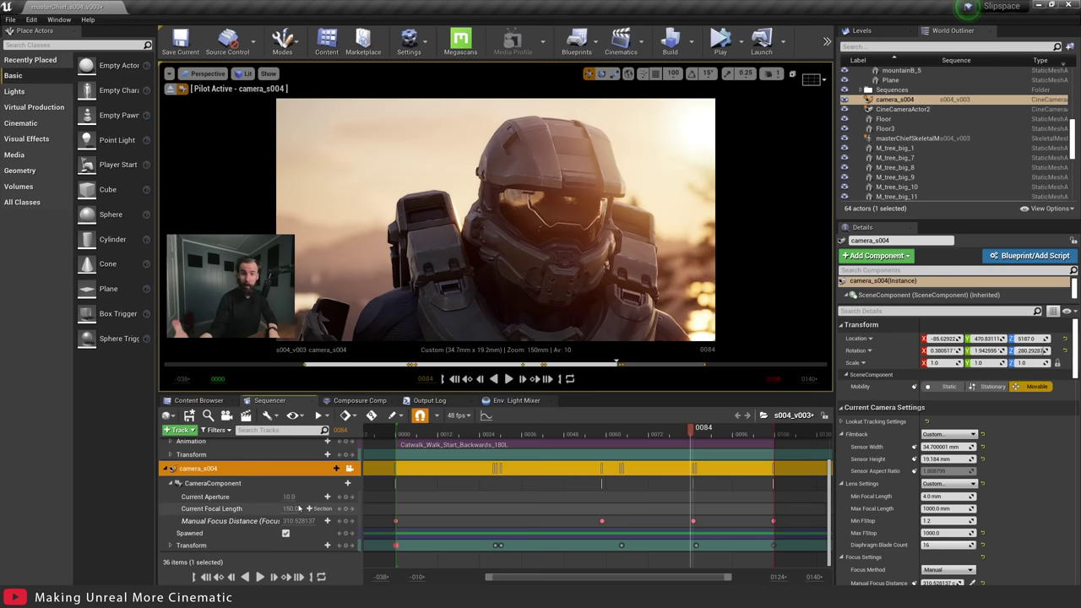
- Duplicate the camera_s004 track and rename the copy camera_wide
{"action": "left_click", "coordinate": [167, 468]}
{"action": "right_click", "coordinate": [215, 536]}
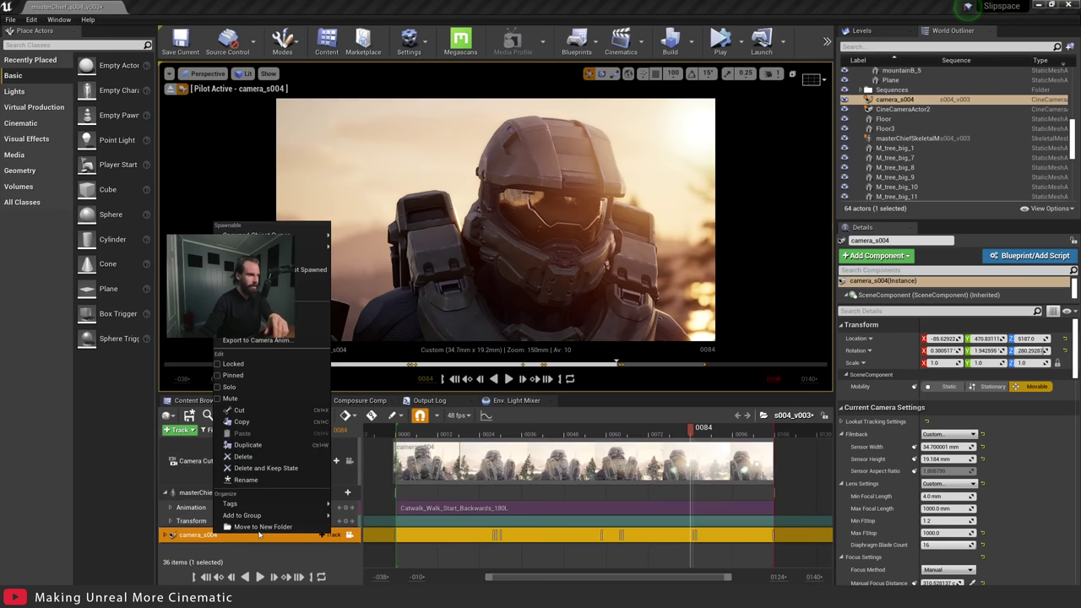
{"action": "left_click", "coordinate": [247, 446]}
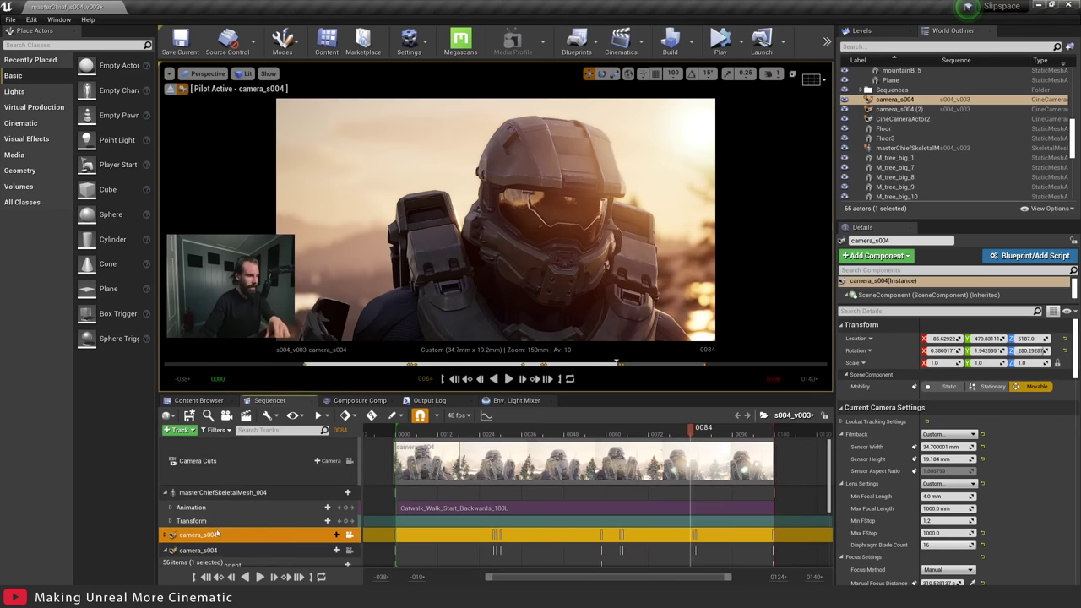
{"action": "double_click", "coordinate": [203, 550]}
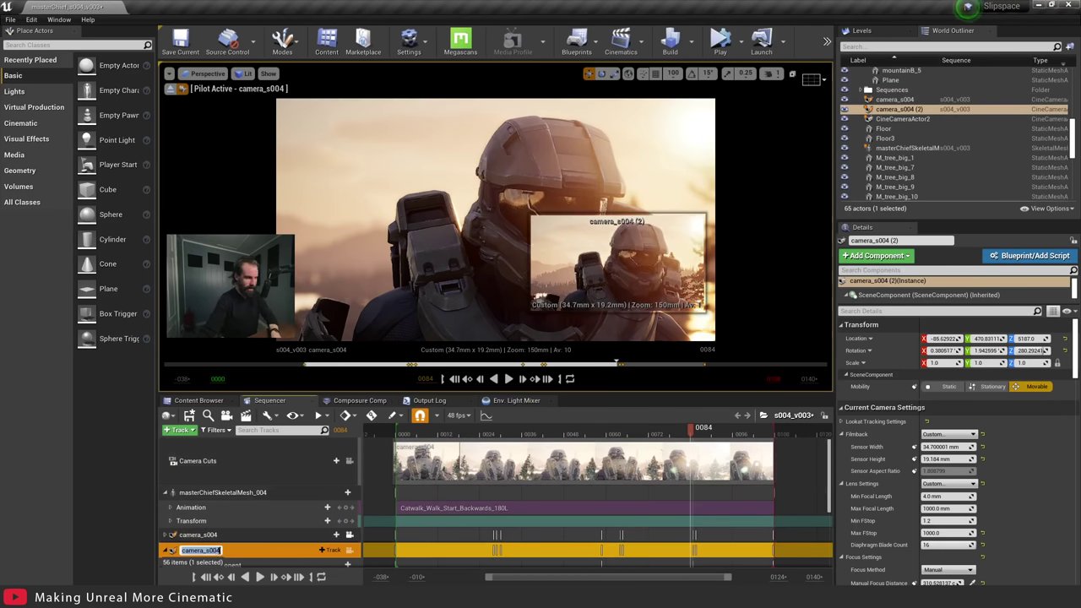
{"action": "type", "text": "camera_wide"}
{"action": "key", "text": "Return"}
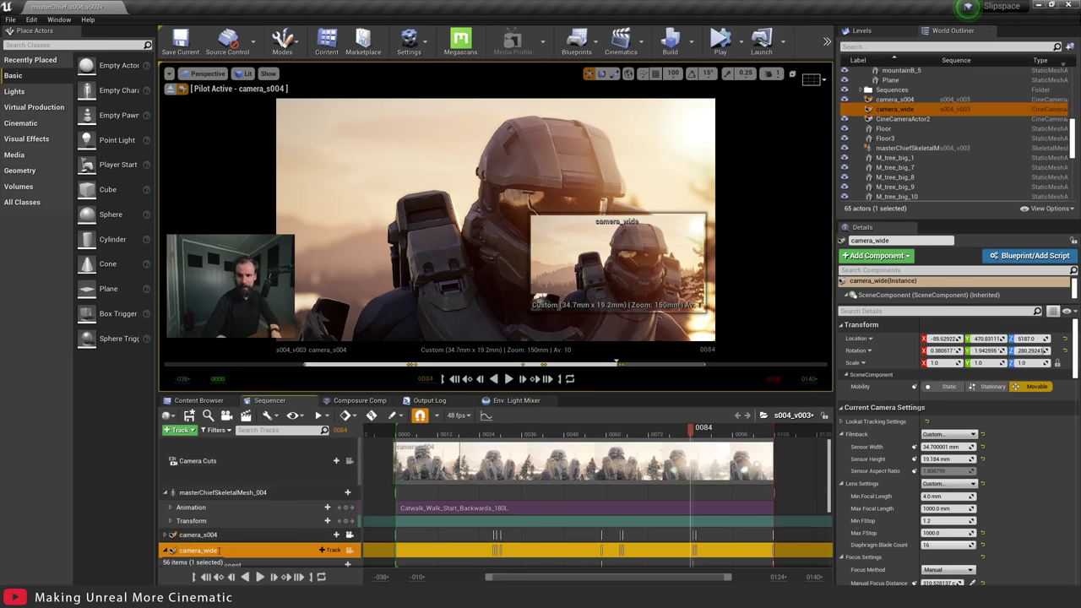
{"action": "key", "text": "Escape"}
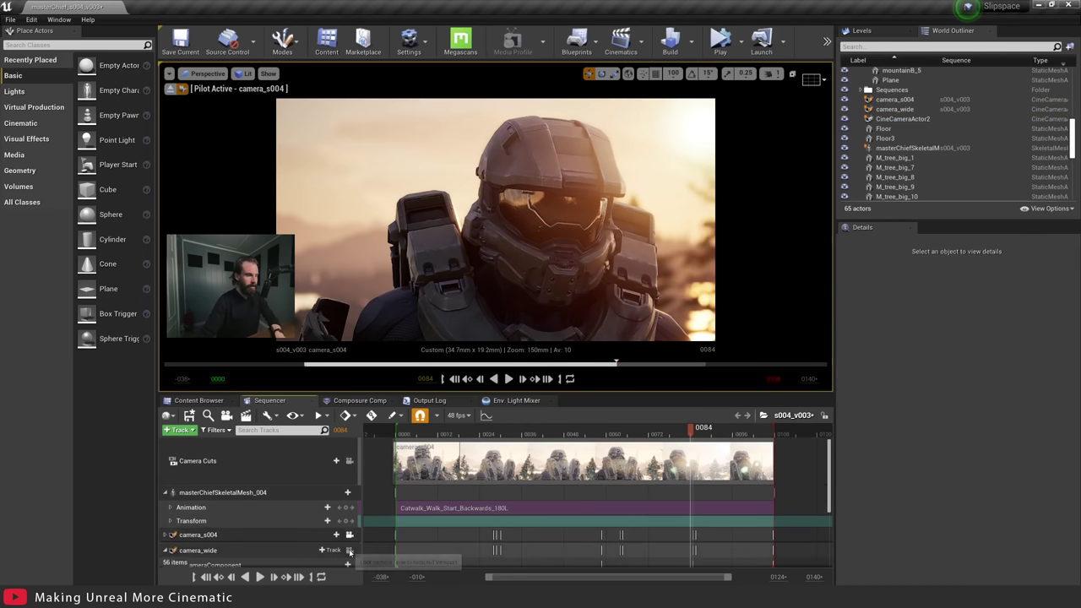
- Expand the camera_wide track and give it a 35 mm focal length
{"action": "left_click", "coordinate": [255, 550]}
{"action": "double_click", "coordinate": [255, 550]}
{"action": "scroll", "coordinate": [274, 549], "scroll_direction": "down", "scroll_amount": 3}
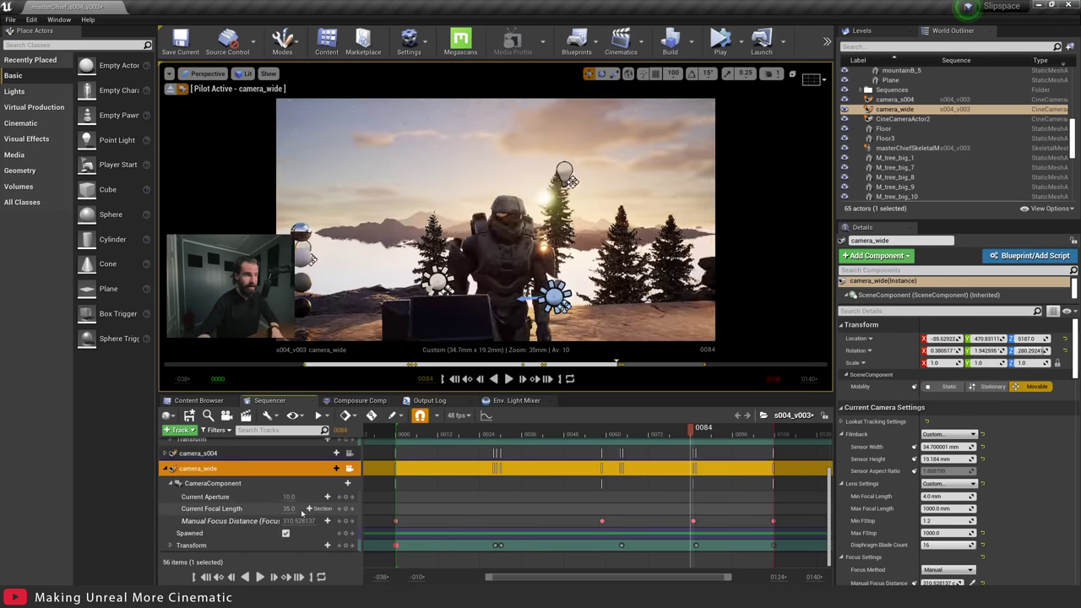
{"action": "key", "text": "Escape"}
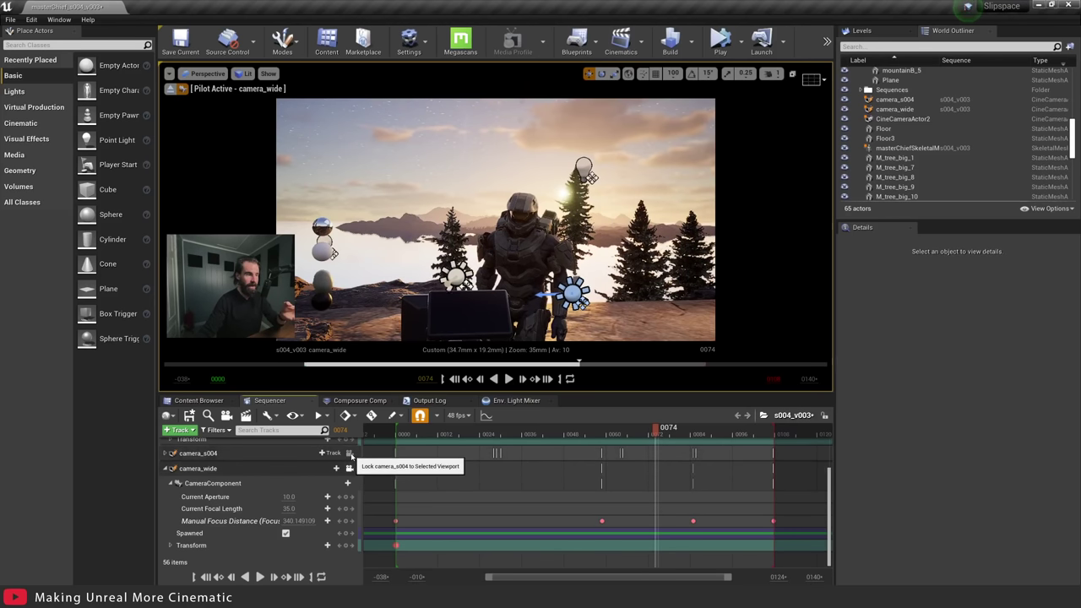
- Compare camera_s004's close-up against camera_wide's wide shot in the viewport, ending on camera_wide
{"action": "left_click", "coordinate": [350, 454]}
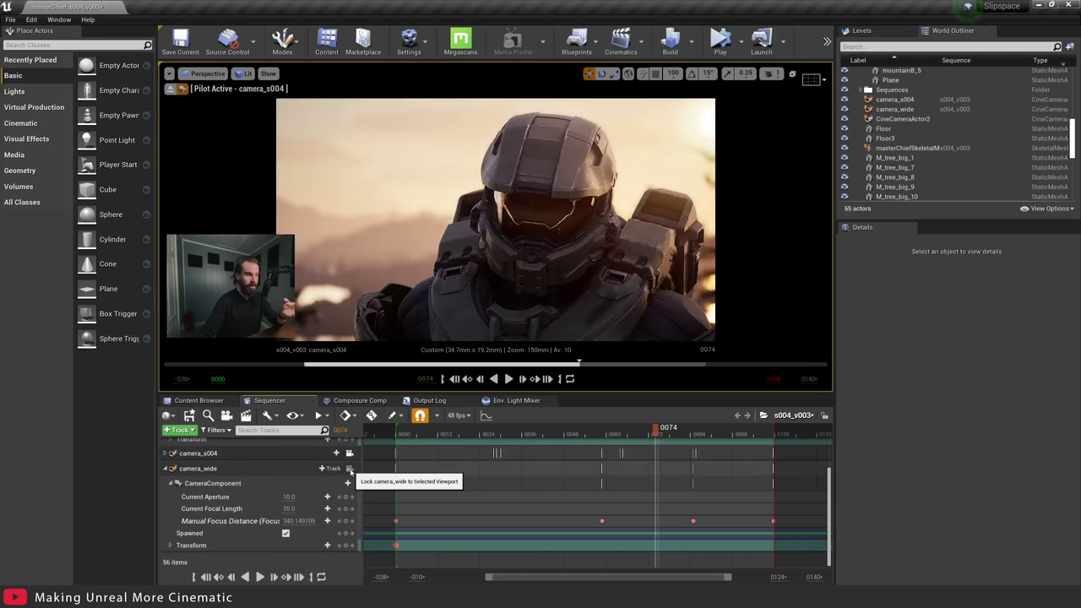
{"action": "left_click", "coordinate": [350, 470]}
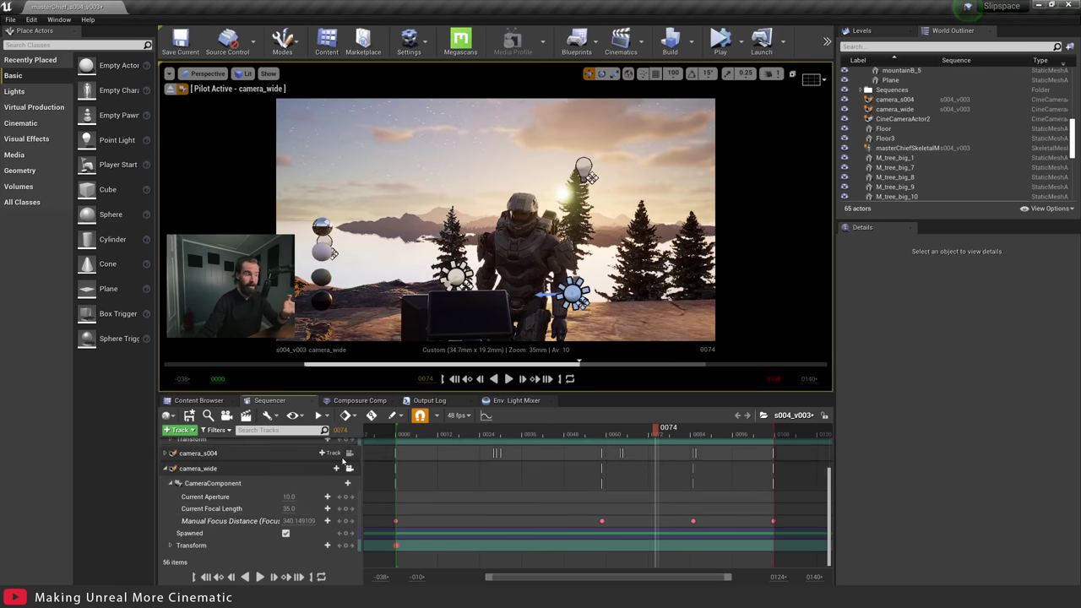
{"action": "left_click", "coordinate": [350, 454]}
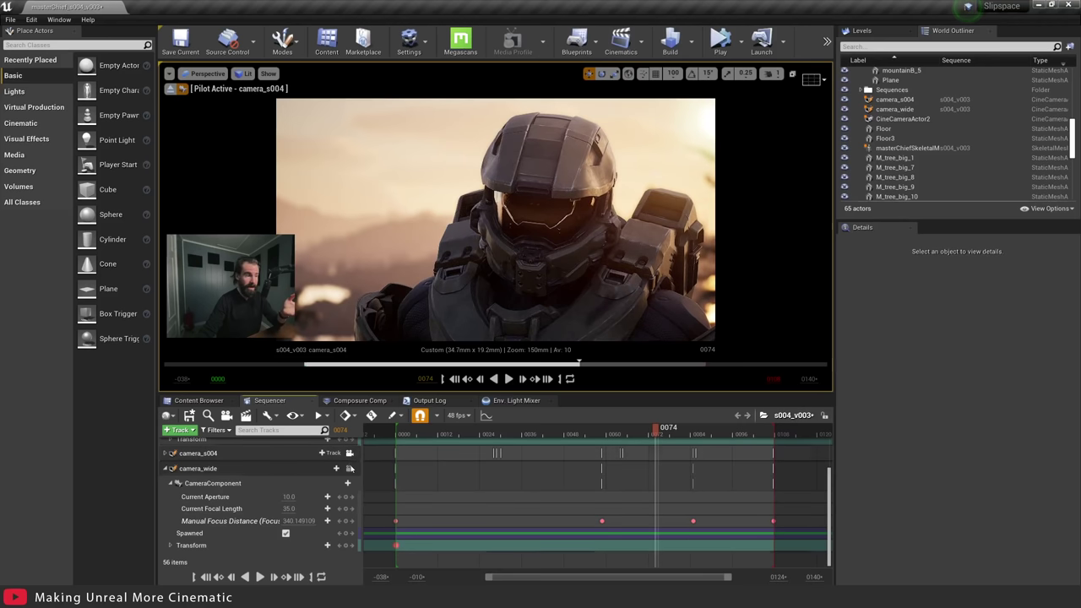
{"action": "left_click", "coordinate": [350, 468]}
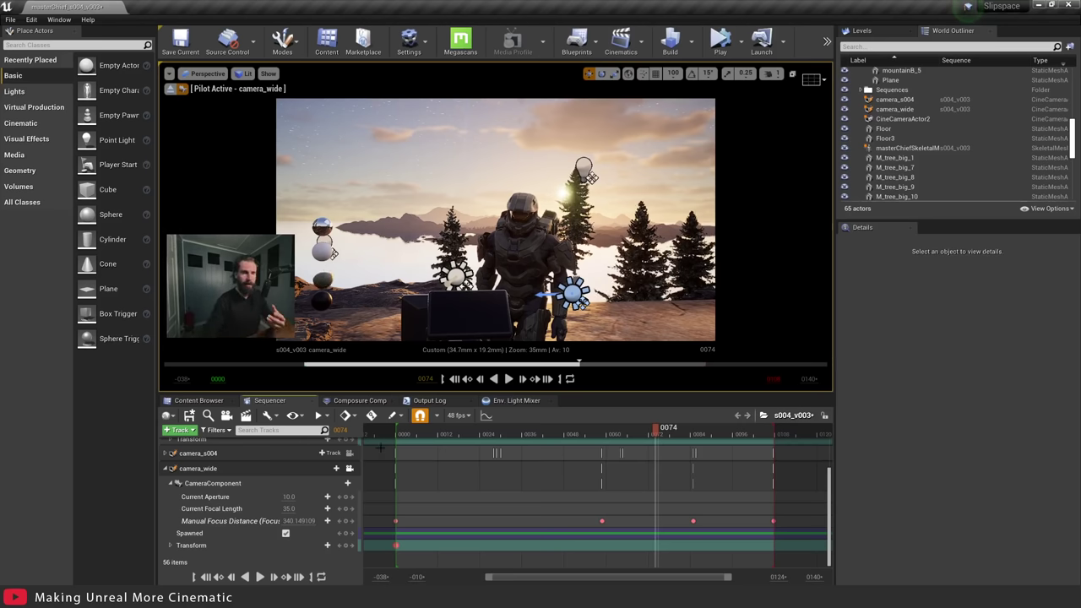
- Move camera_wide in toward Master Chief, then ease back to frame the helmet top
{"action": "key", "text": "Up"}
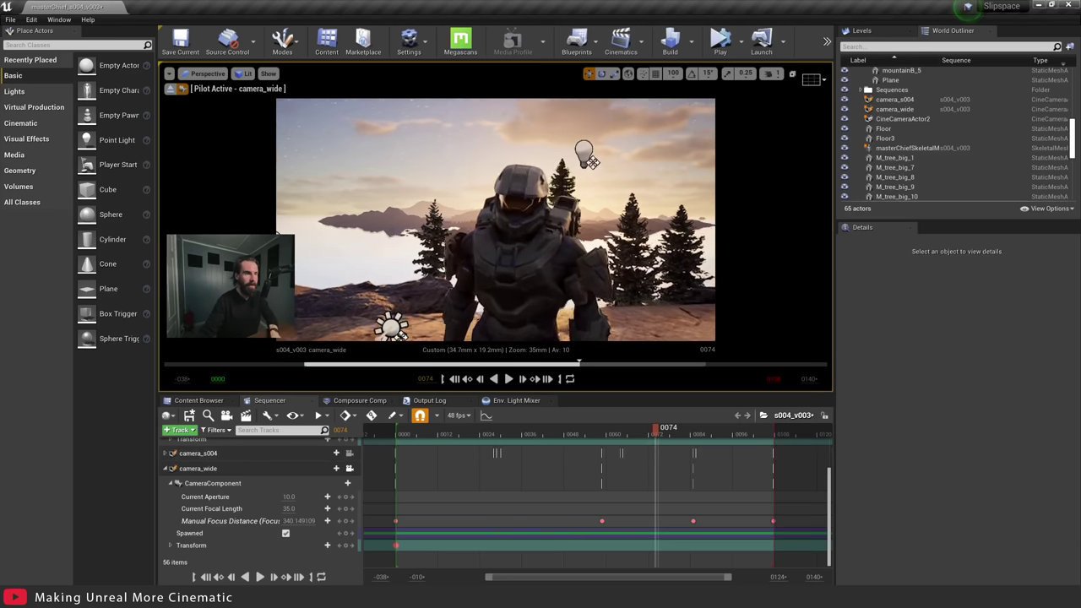
{"action": "key", "text": "Up"}
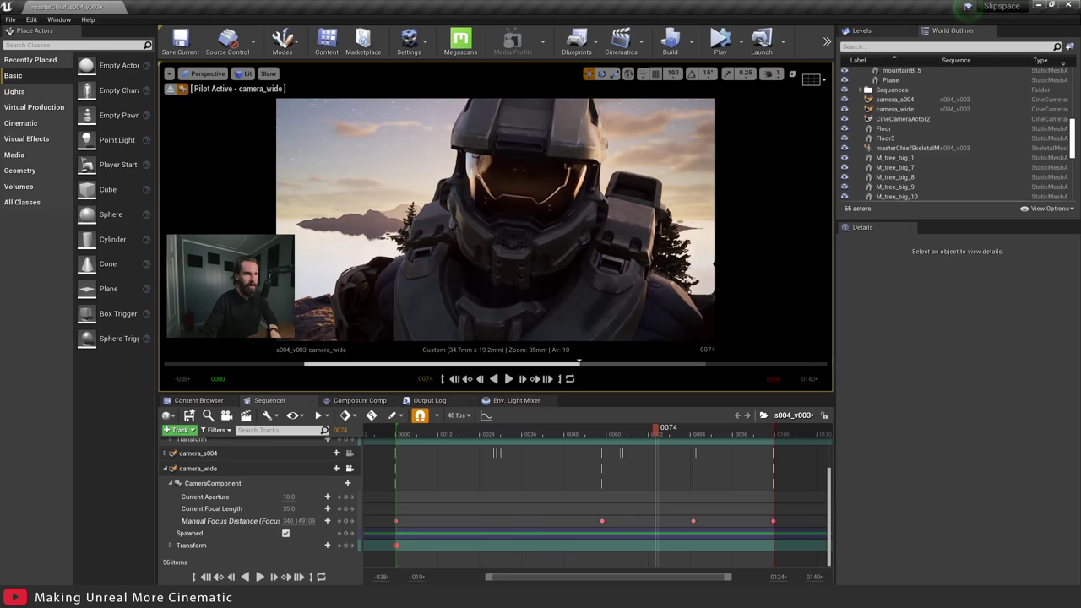
{"action": "key", "text": "Down"}
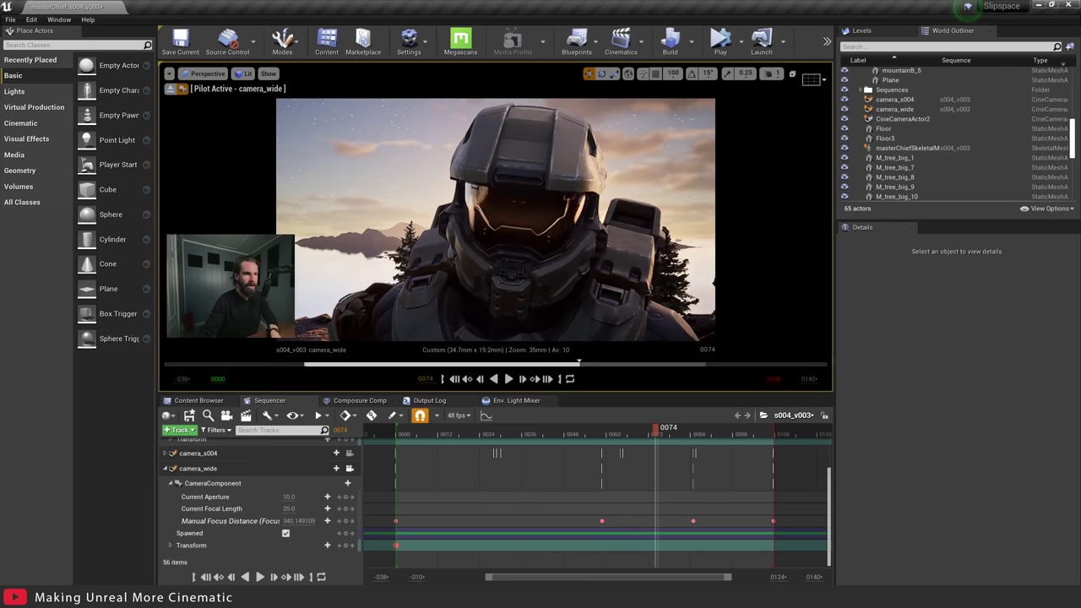
- Flip the viewport between camera_s004's 150 mm close-up and camera_wide, ending on camera_wide
{"action": "left_click", "coordinate": [350, 453]}
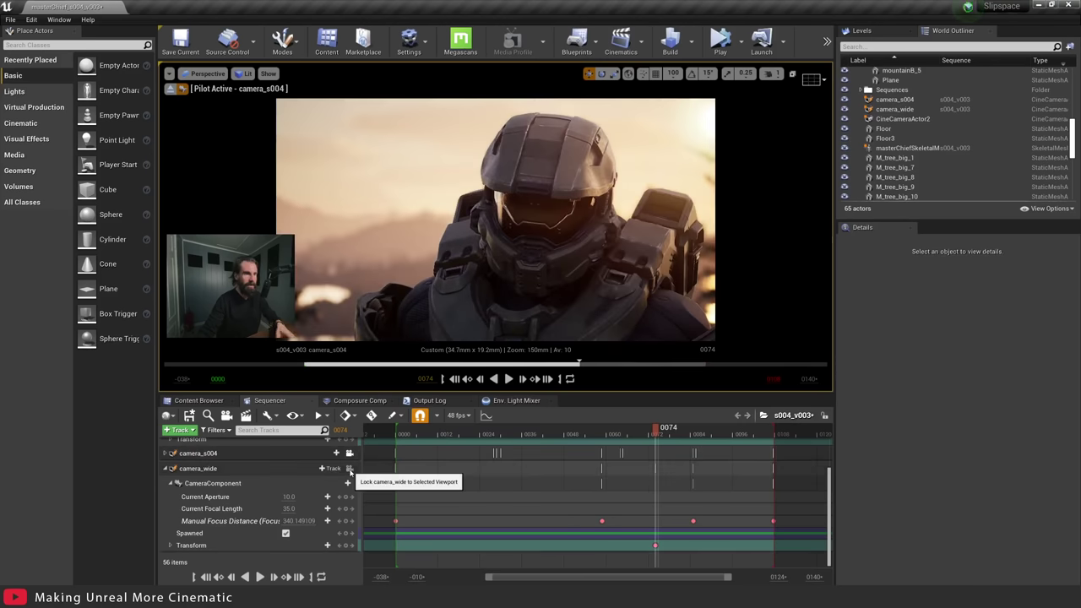
{"action": "left_click", "coordinate": [350, 469]}
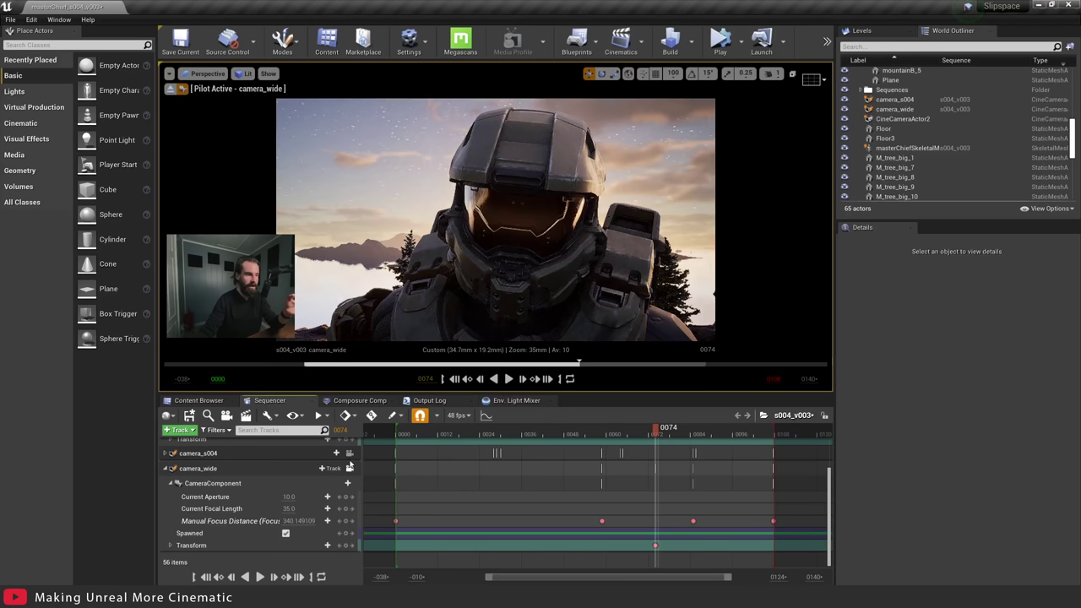
{"action": "left_click", "coordinate": [349, 454]}
{"action": "left_click", "coordinate": [349, 453]}
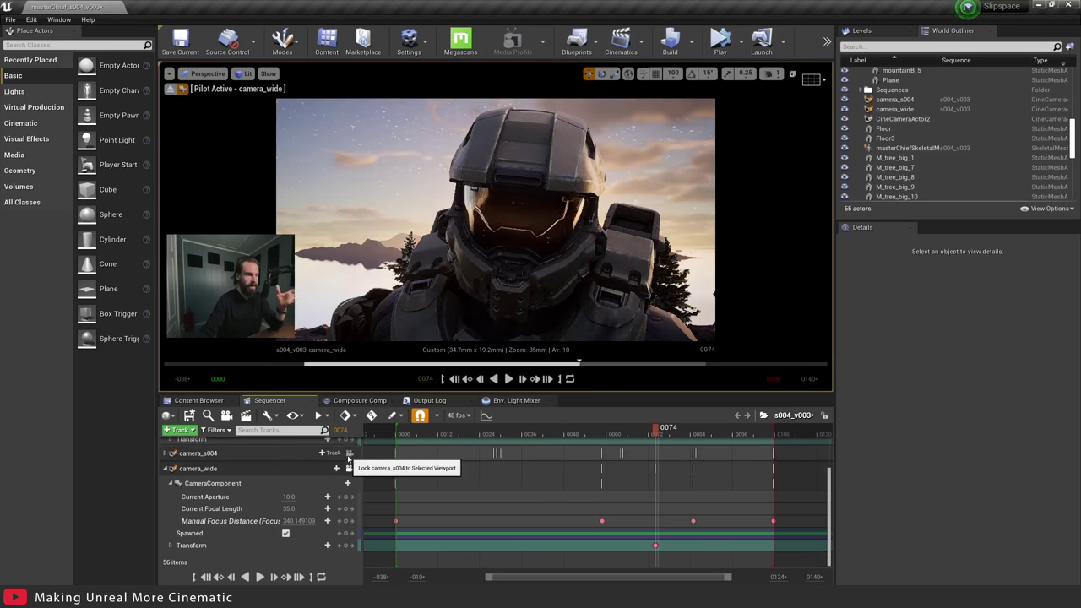
{"action": "left_click", "coordinate": [349, 454]}
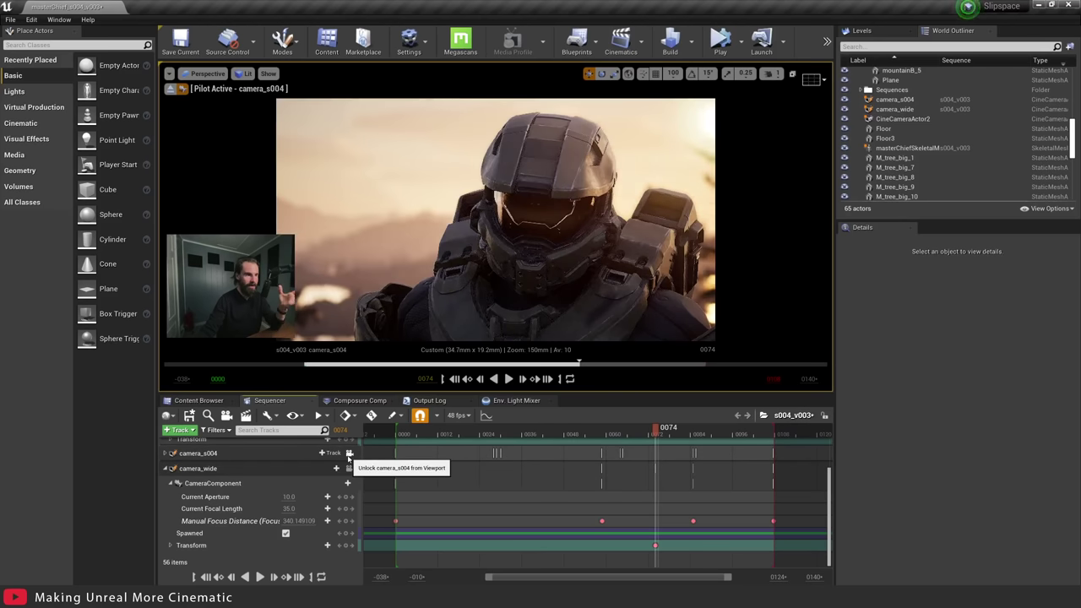
{"action": "left_click", "coordinate": [349, 455]}
{"action": "left_click", "coordinate": [350, 454]}
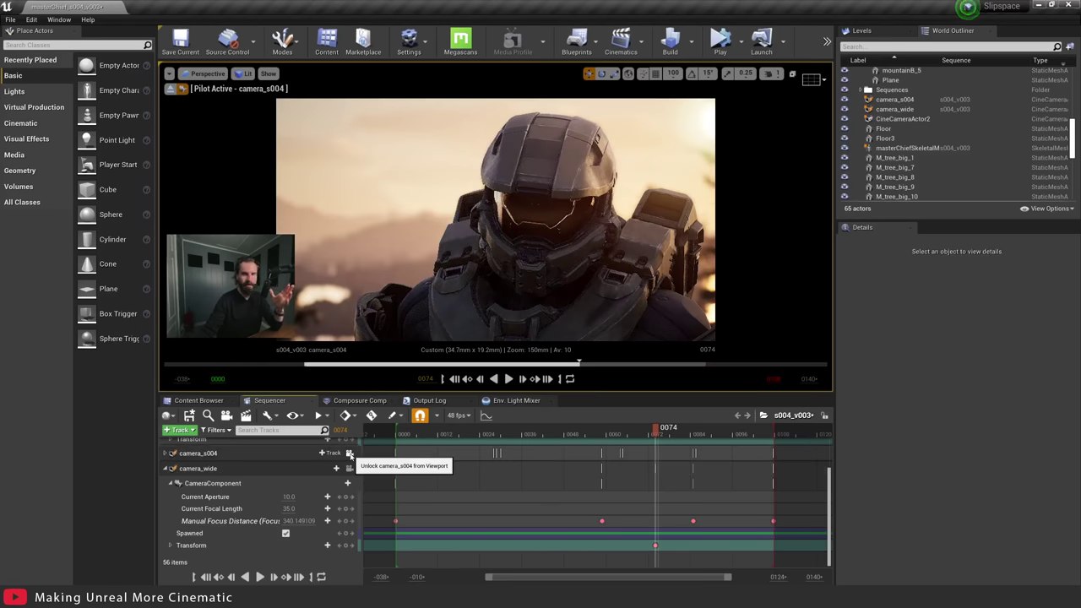
{"action": "left_click", "coordinate": [349, 468]}
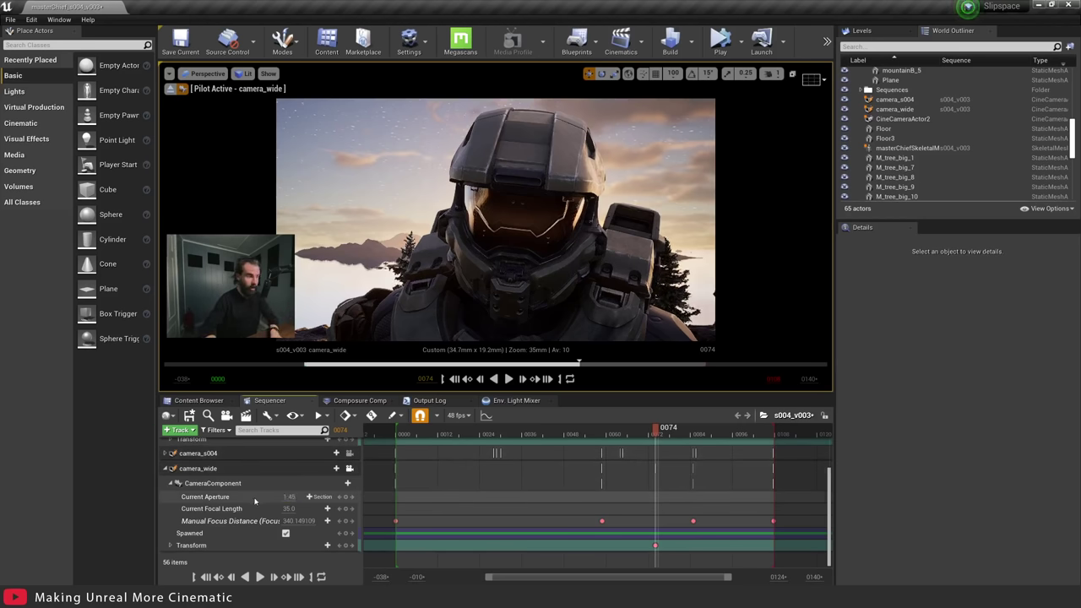
- Pull camera_wide's focus onto the helmet at about 67.89, then compare against camera_s004
{"action": "left_click_drag", "start_coordinate": [296, 520], "coordinate": [264, 520]}
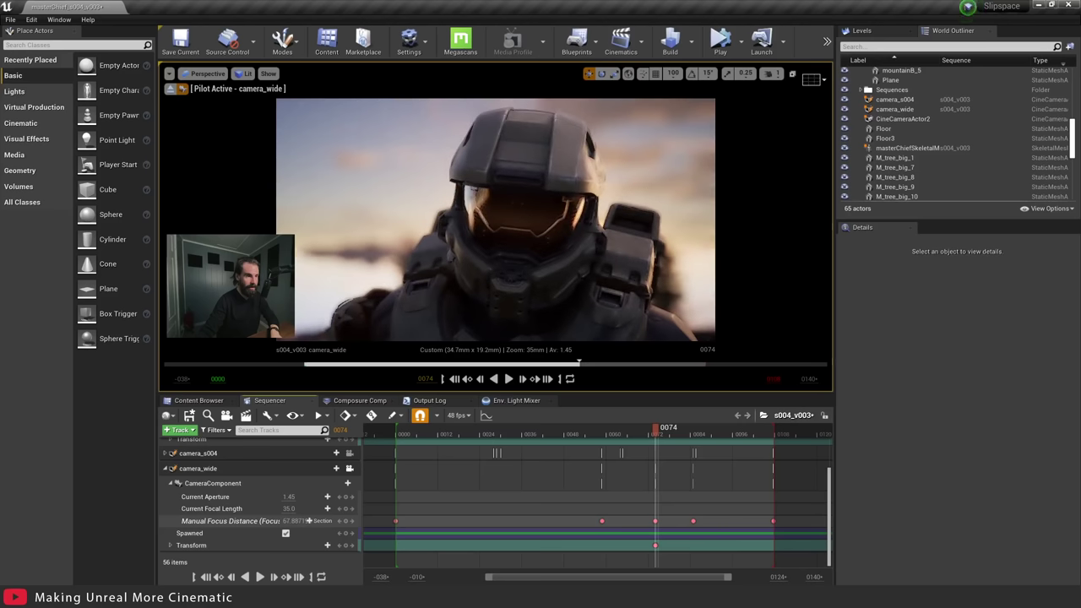
{"action": "left_click", "coordinate": [350, 453]}
{"action": "left_click", "coordinate": [350, 467]}
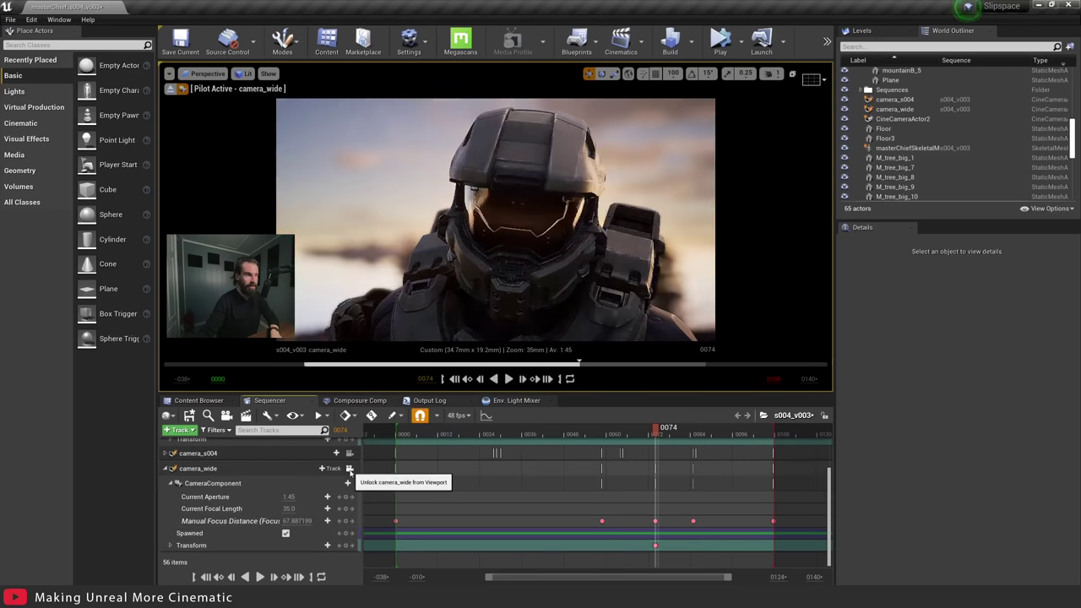
{"action": "left_click", "coordinate": [350, 463]}
{"action": "left_click", "coordinate": [349, 467]}
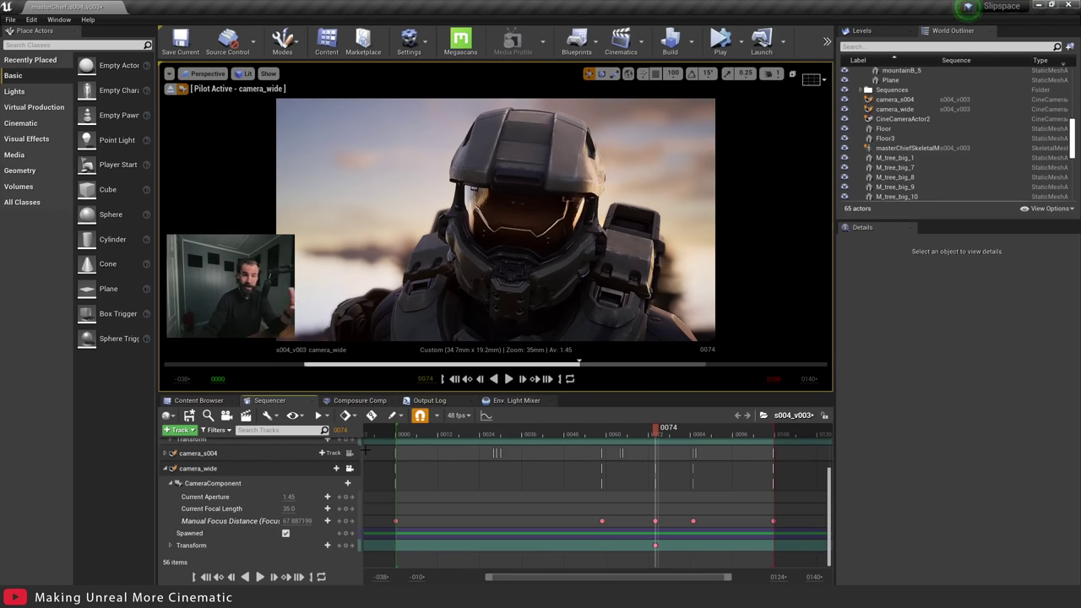
{"action": "left_click", "coordinate": [350, 454]}
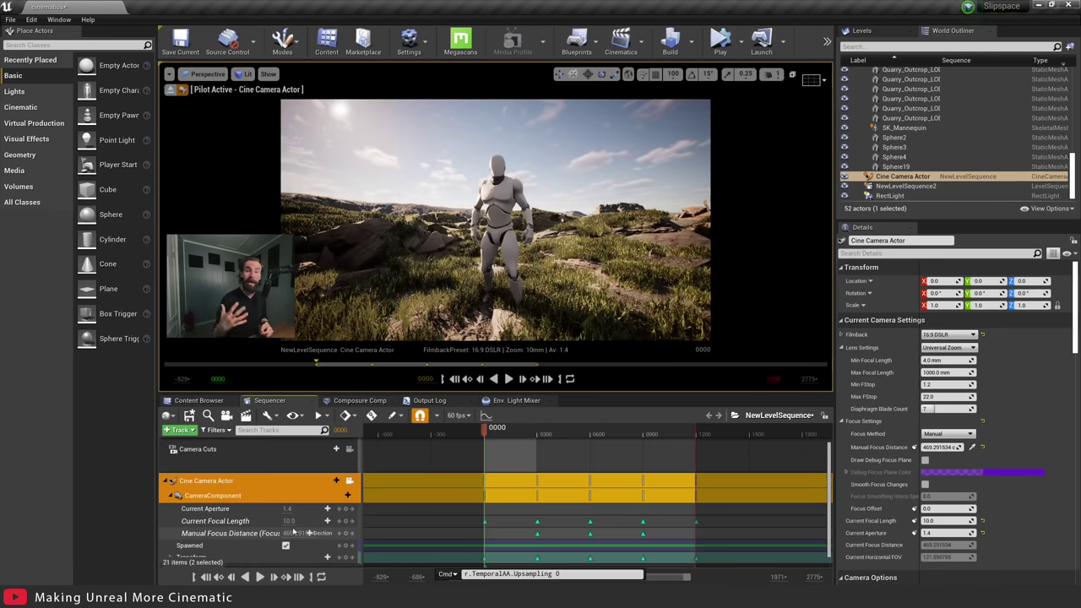
- Play NewLevelSequence to watch the Cine Camera zoom in from the 10 mm wide shot
{"action": "left_click", "coordinate": [259, 576]}
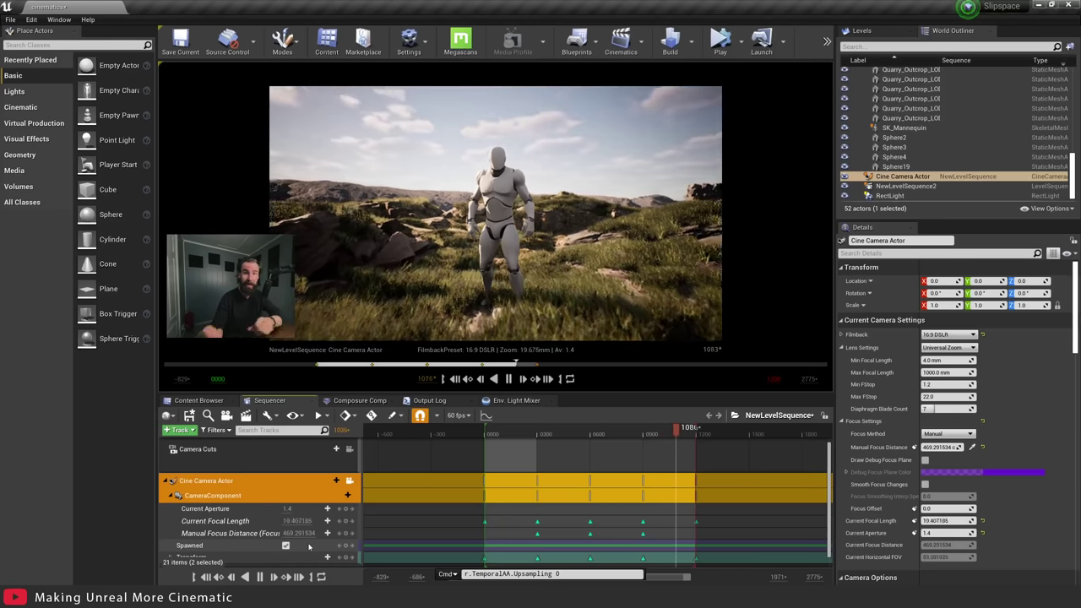
- Stop playback and check frames 0000, 0299, 0595 and 0655, then return near frame 0012
{"action": "left_click", "coordinate": [485, 432]}
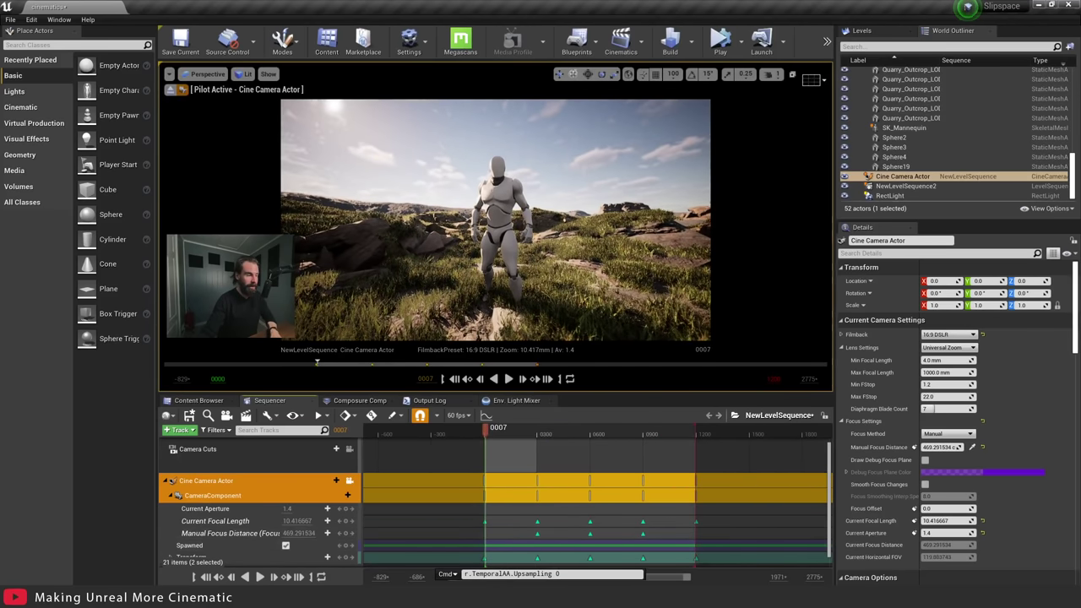
{"action": "left_click", "coordinate": [207, 578]}
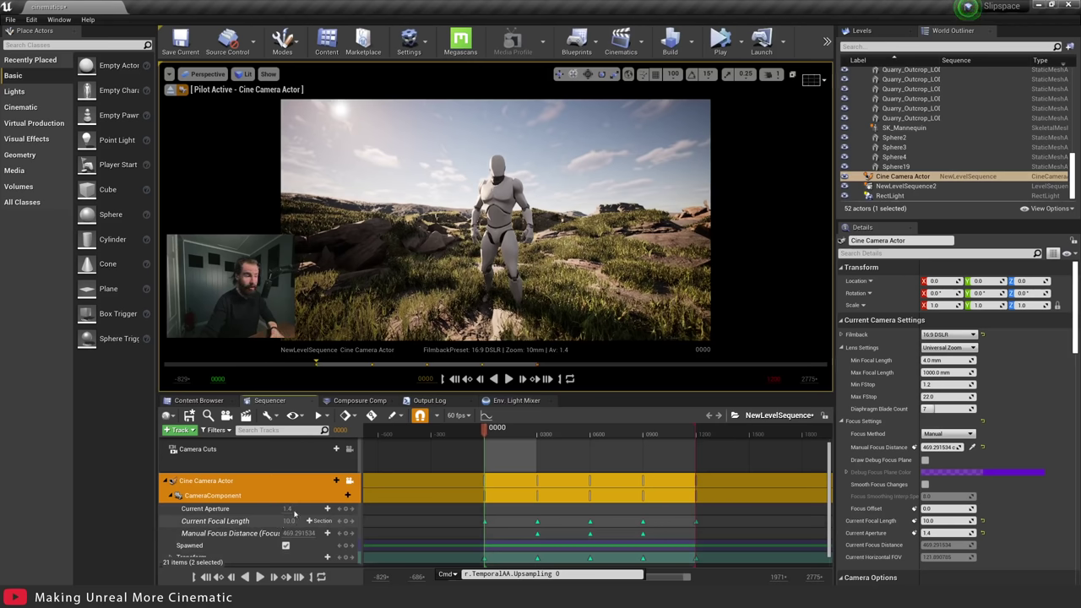
{"action": "left_click", "coordinate": [538, 434]}
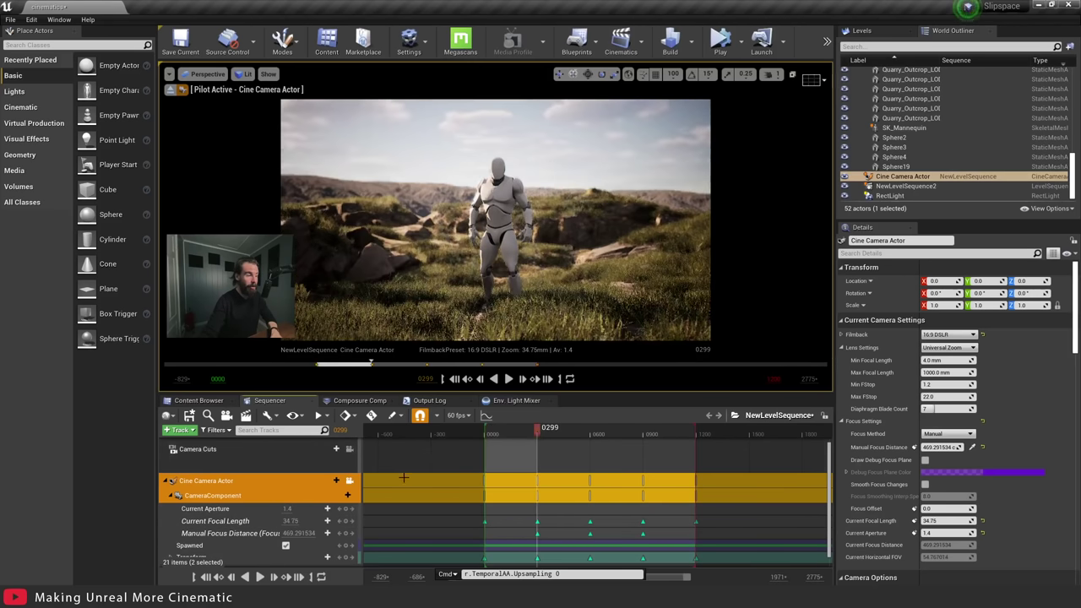
{"action": "left_click", "coordinate": [591, 434]}
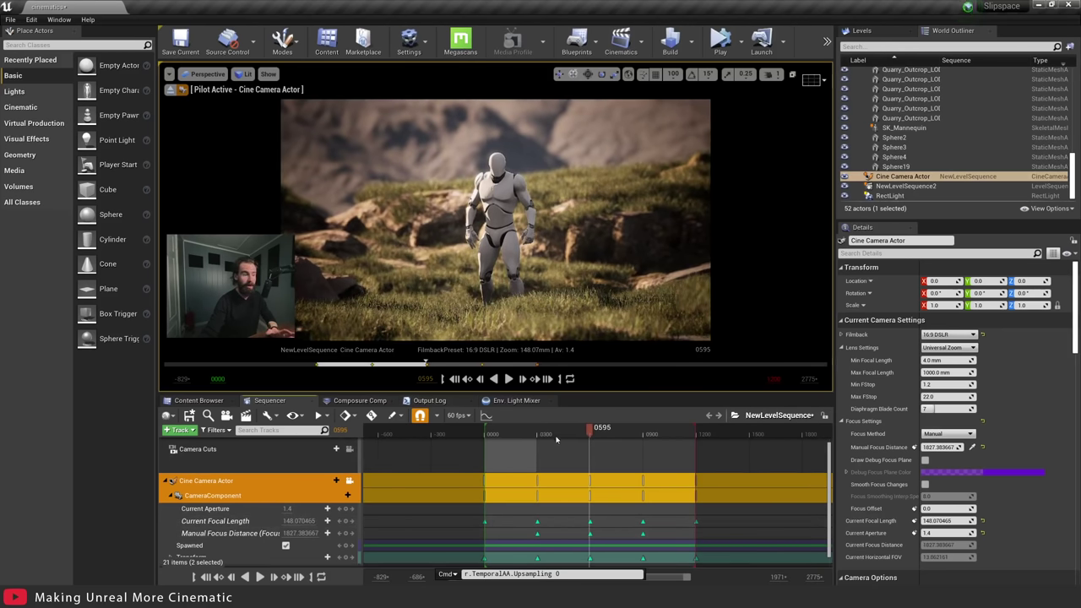
{"action": "left_click", "coordinate": [486, 432]}
{"action": "left_click_drag", "start_coordinate": [486, 432], "coordinate": [585, 433]}
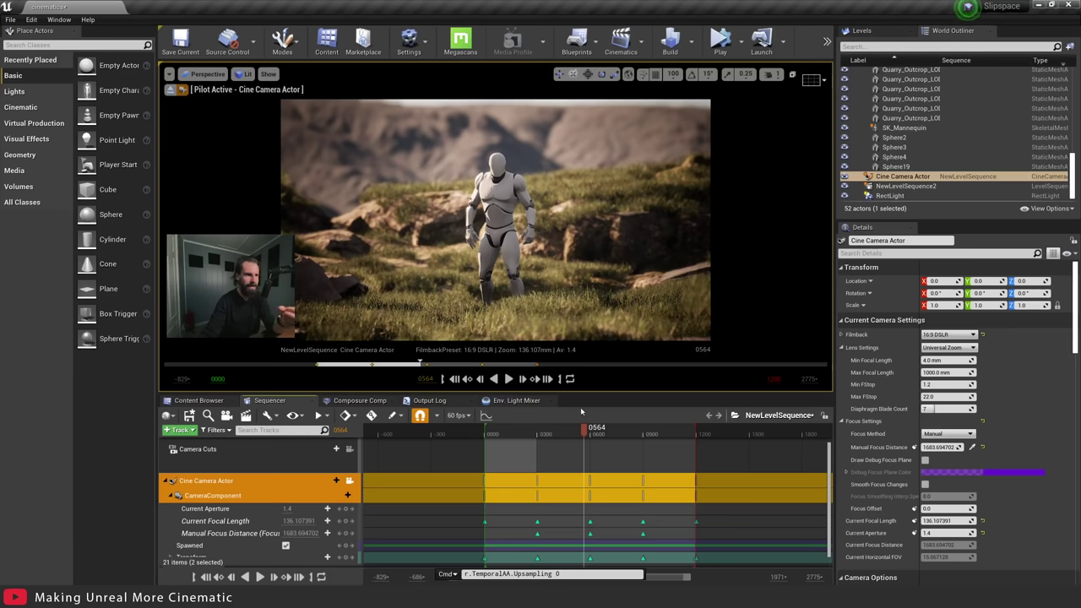
{"action": "left_click", "coordinate": [488, 432]}
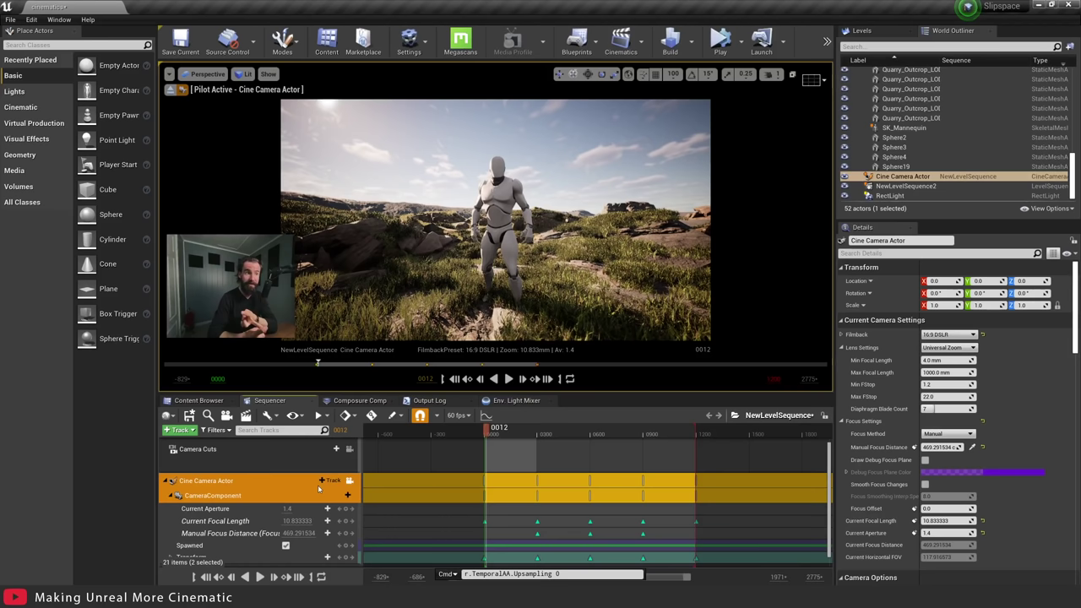
- Scrub the playhead forward to 0552, then restart playback from the beginning
{"action": "left_click_drag", "start_coordinate": [488, 433], "coordinate": [600, 429]}
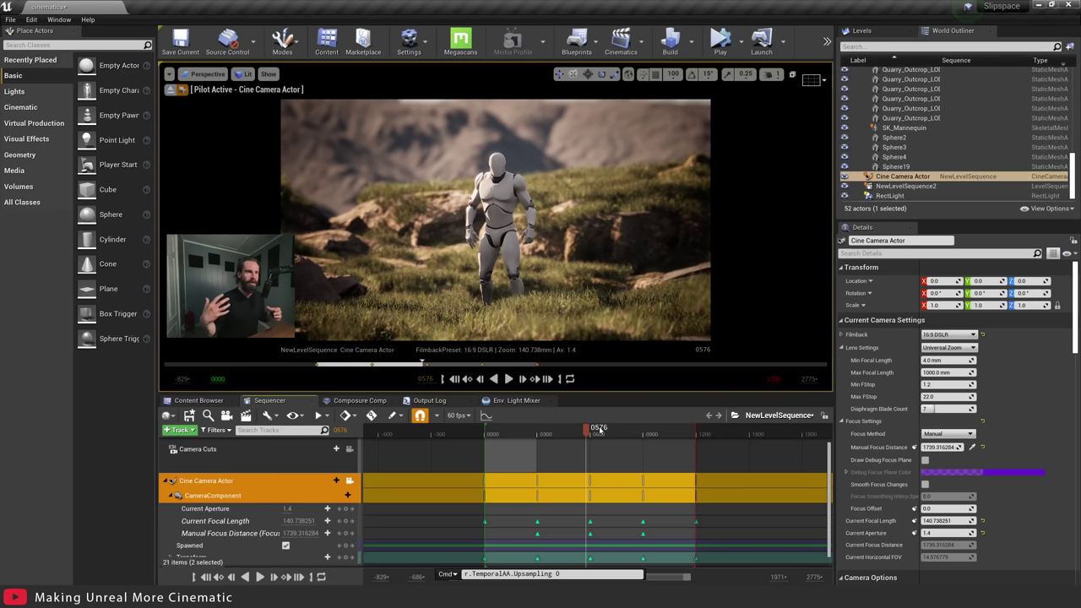
{"action": "key", "text": "Up"}
{"action": "key", "text": "space"}
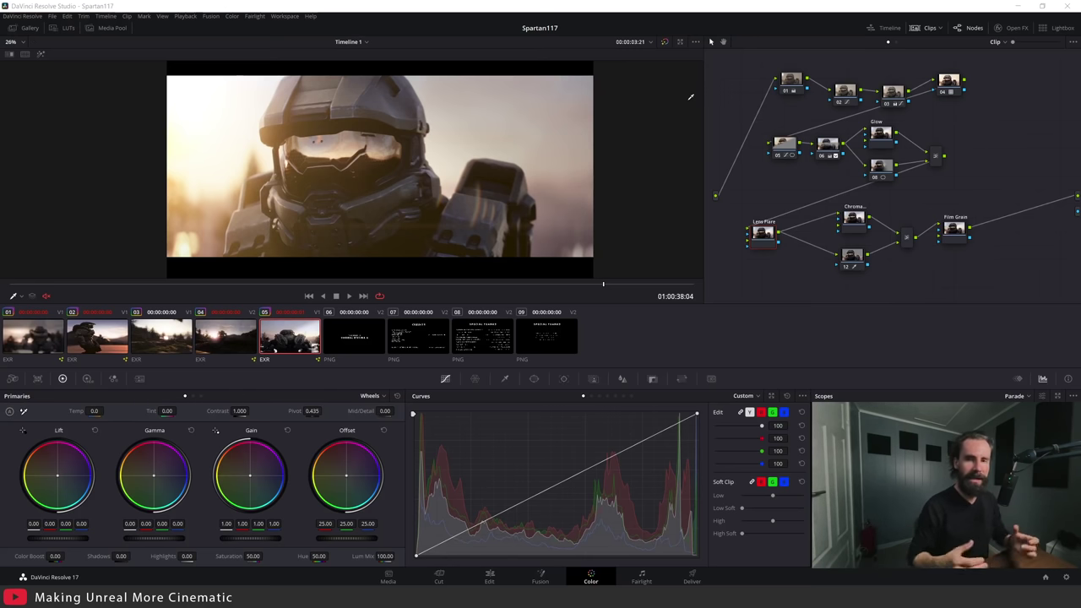
- Nudge the Lens Flare node right, then select every node and disable them all
{"action": "left_click_drag", "start_coordinate": [766, 244], "coordinate": [792, 242]}
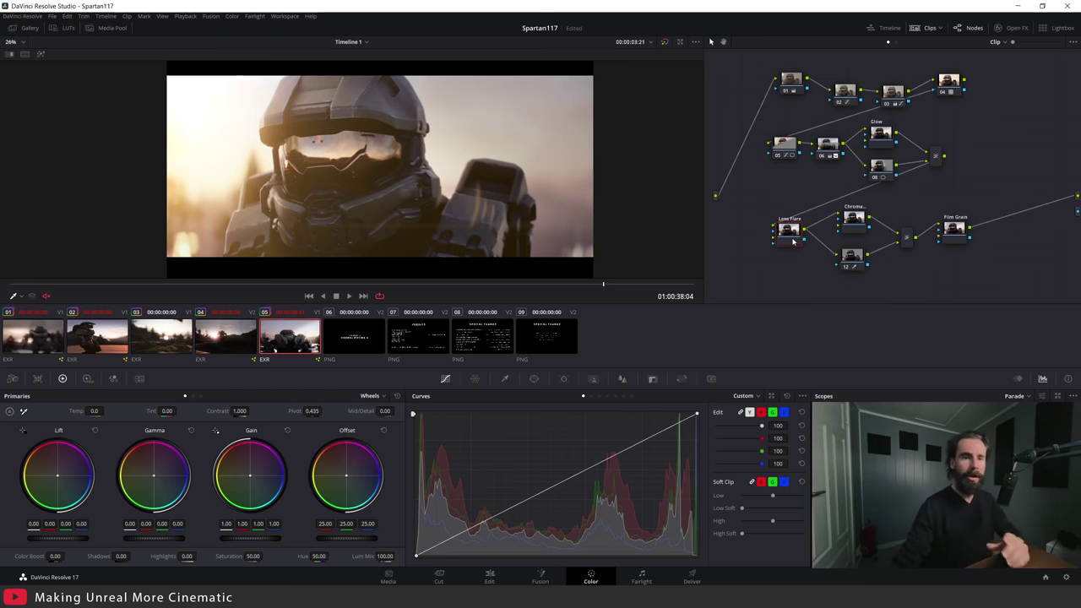
{"action": "left_click_drag", "start_coordinate": [972, 274], "coordinate": [752, 81]}
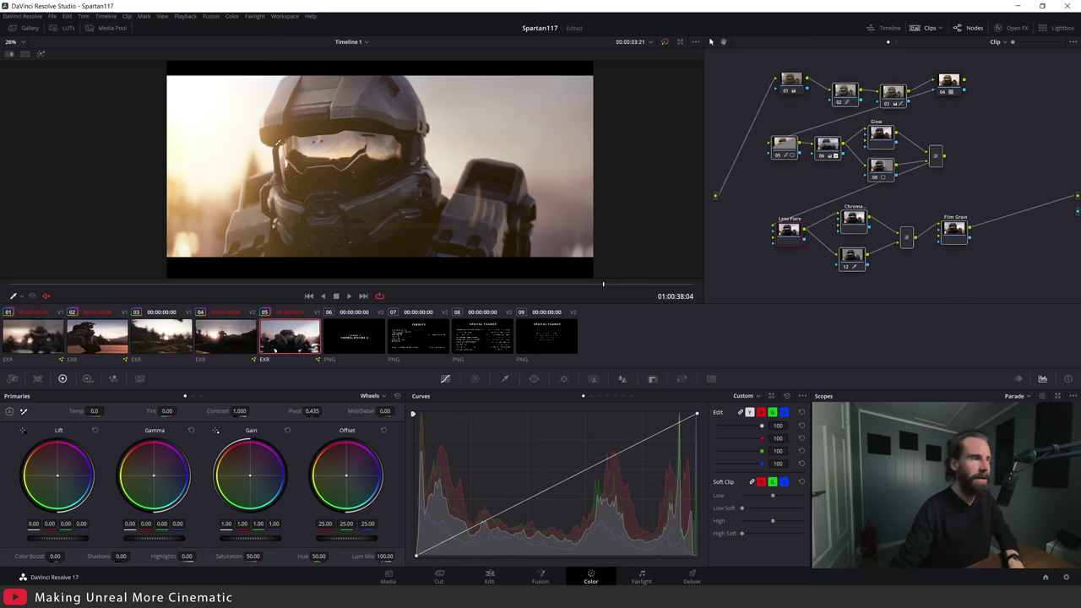
{"action": "key", "text": "ctrl+d"}
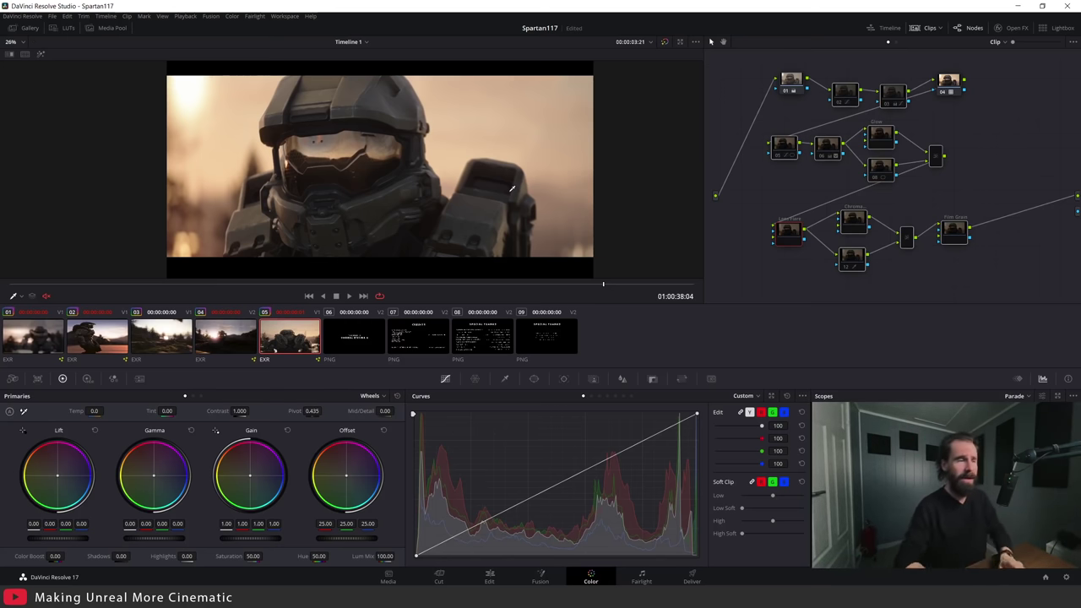
- Re-enable node 02's contrast curve, then select node 03 and adjust its Temp, leaving it at 70.0
{"action": "left_click", "coordinate": [843, 96]}
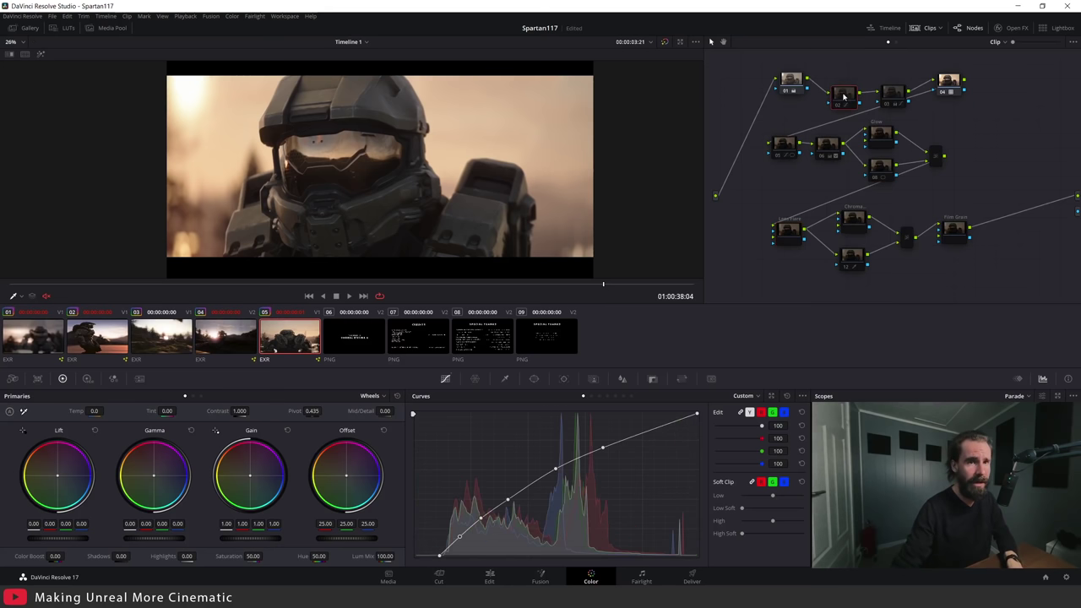
{"action": "key", "text": "ctrl+d"}
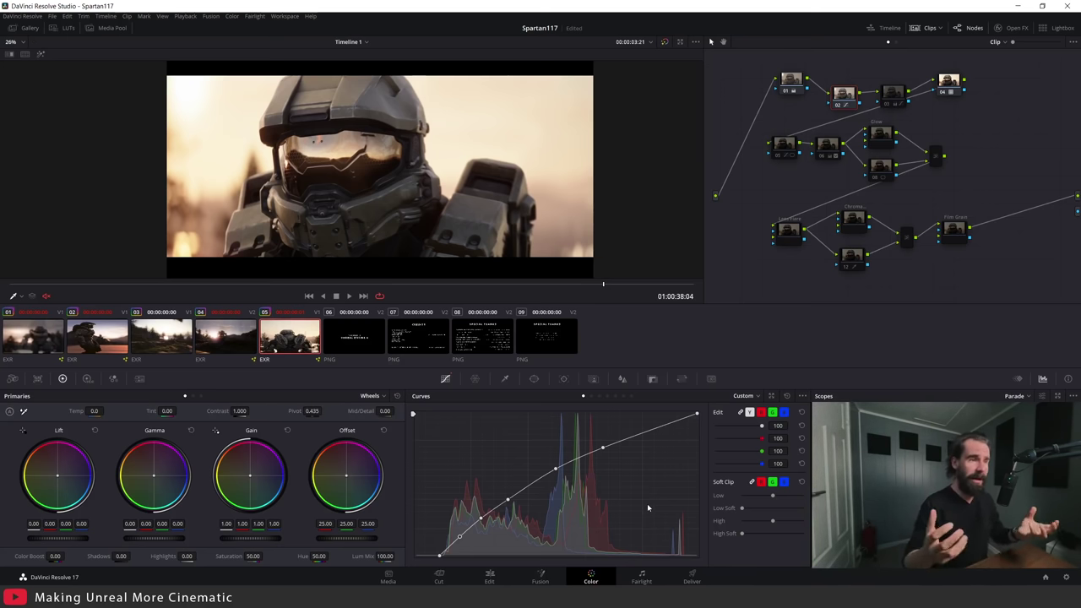
{"action": "key", "text": "ctrl+d"}
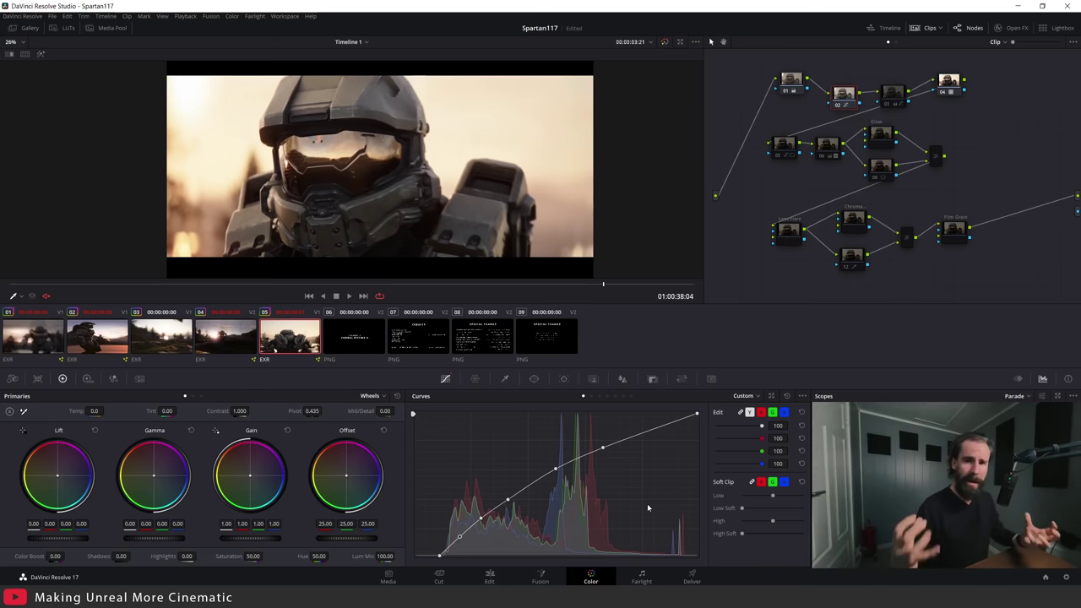
{"action": "left_click", "coordinate": [893, 93]}
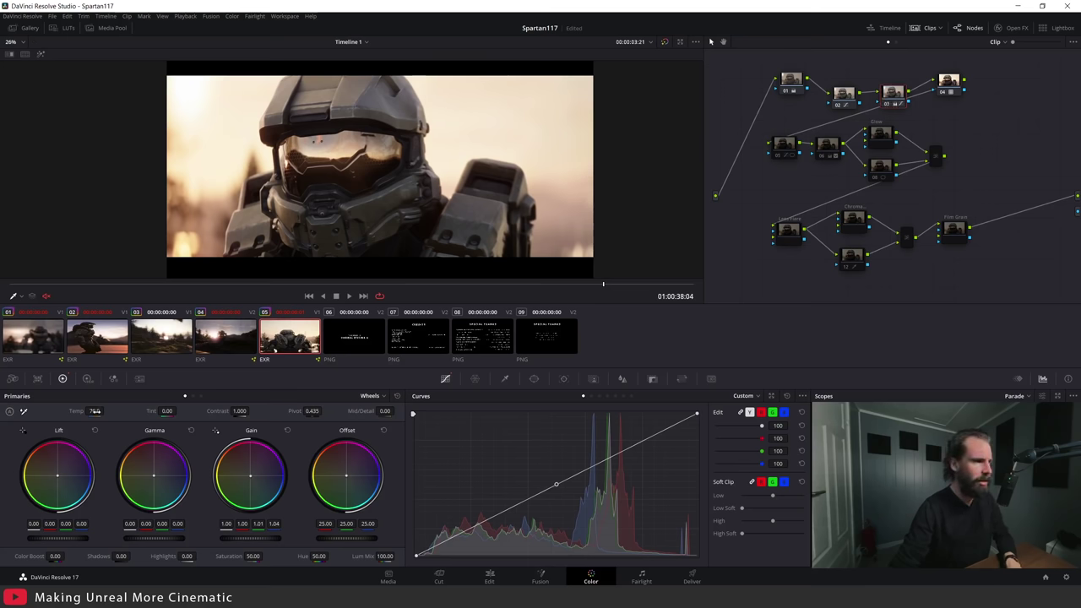
{"action": "left_click_drag", "start_coordinate": [95, 410], "coordinate": [136, 411]}
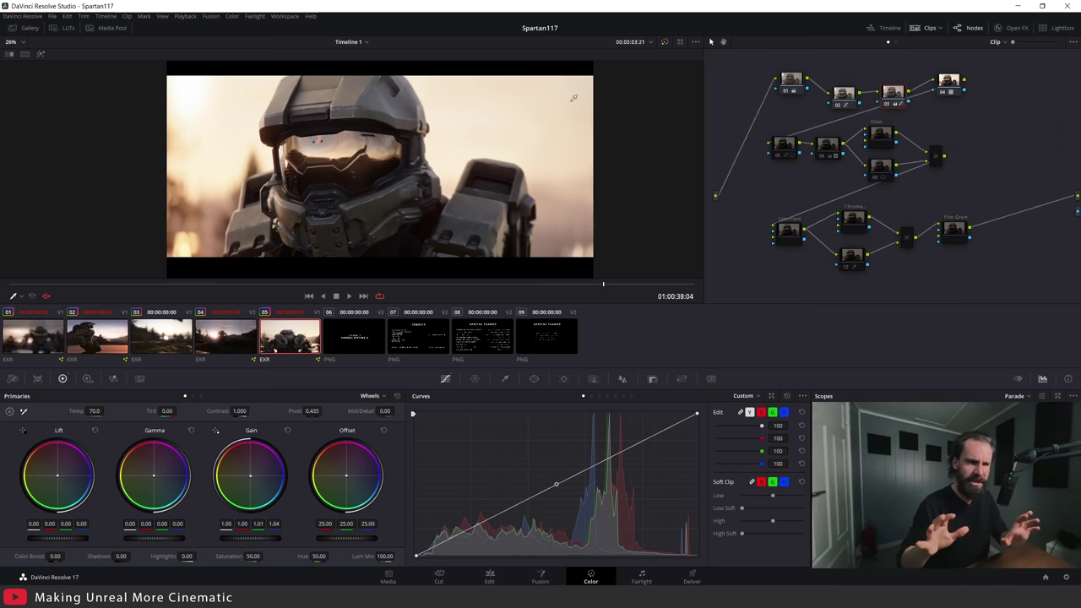
- Enable node 05 and adjust its gradient window, then select node 06's circle window and show Curves
{"action": "left_click", "coordinate": [780, 148]}
{"action": "key", "text": "ctrl+d"}
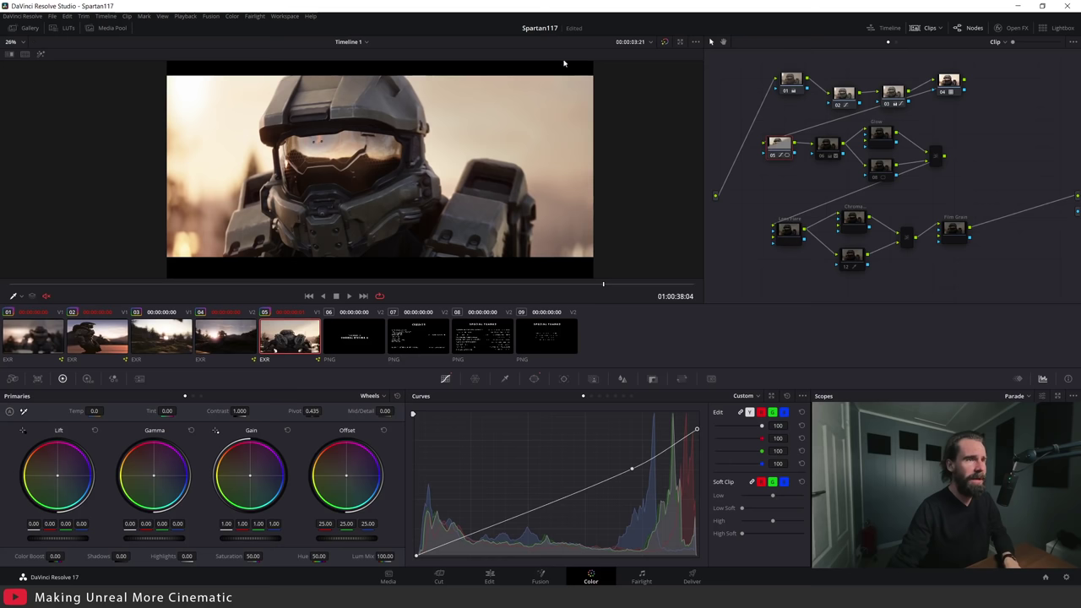
{"action": "key", "text": "ctrl+d"}
{"action": "key", "text": "ctrl+d"}
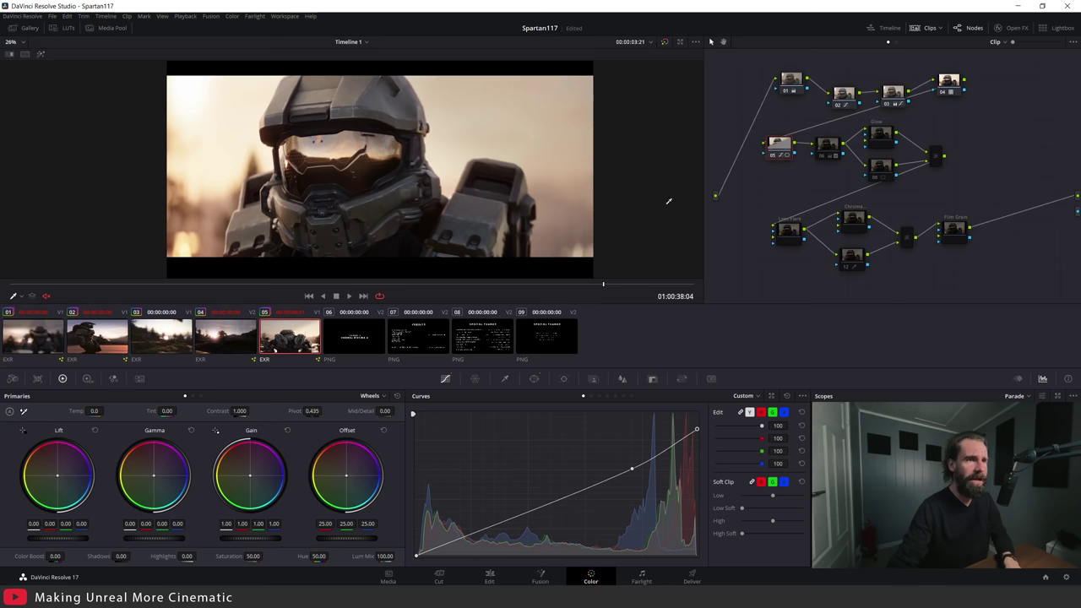
{"action": "left_click", "coordinate": [534, 379]}
{"action": "mouse_move", "coordinate": [463, 240]}
{"action": "left_mouse_down"}
{"action": "mouse_move", "coordinate": [429, 269]}
{"action": "mouse_move", "coordinate": [491, 128]}
{"action": "mouse_move", "coordinate": [515, 150]}
{"action": "mouse_move", "coordinate": [455, 247]}
{"action": "left_mouse_up"}
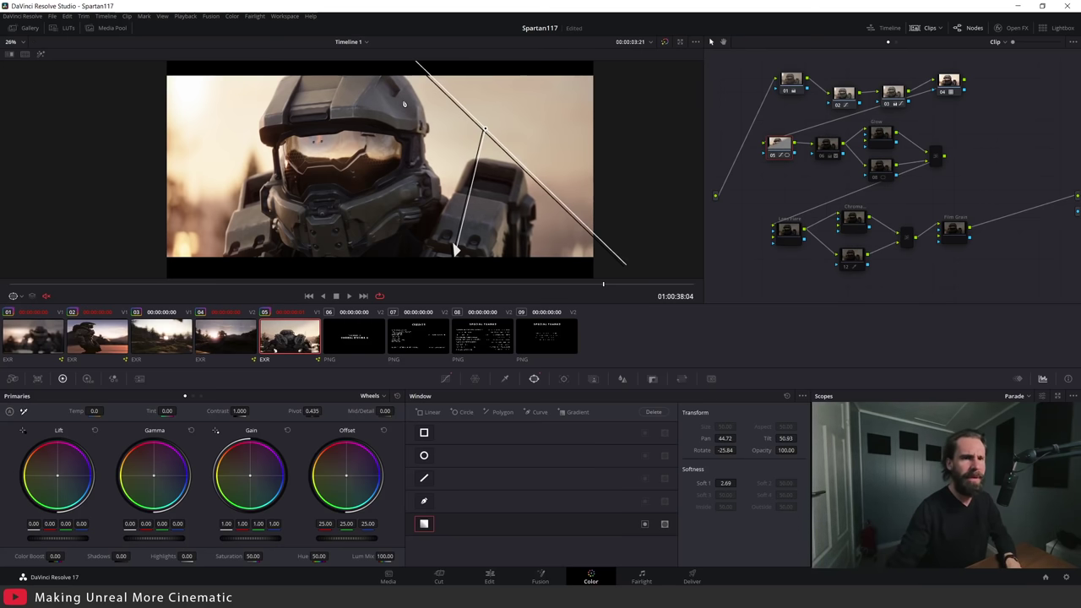
{"action": "left_click", "coordinate": [828, 142]}
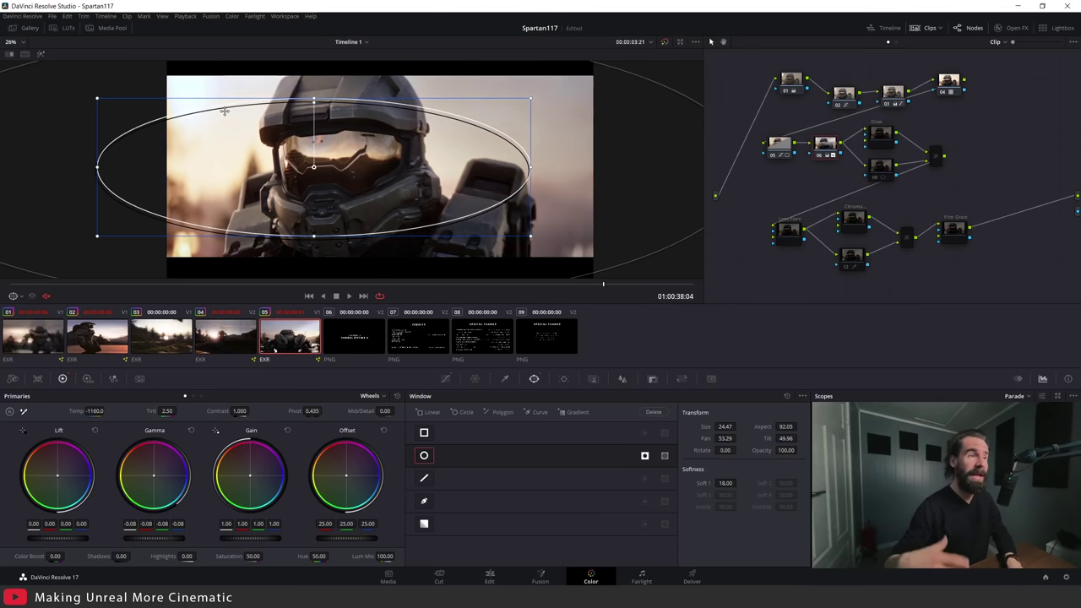
{"action": "key", "text": "alt+c"}
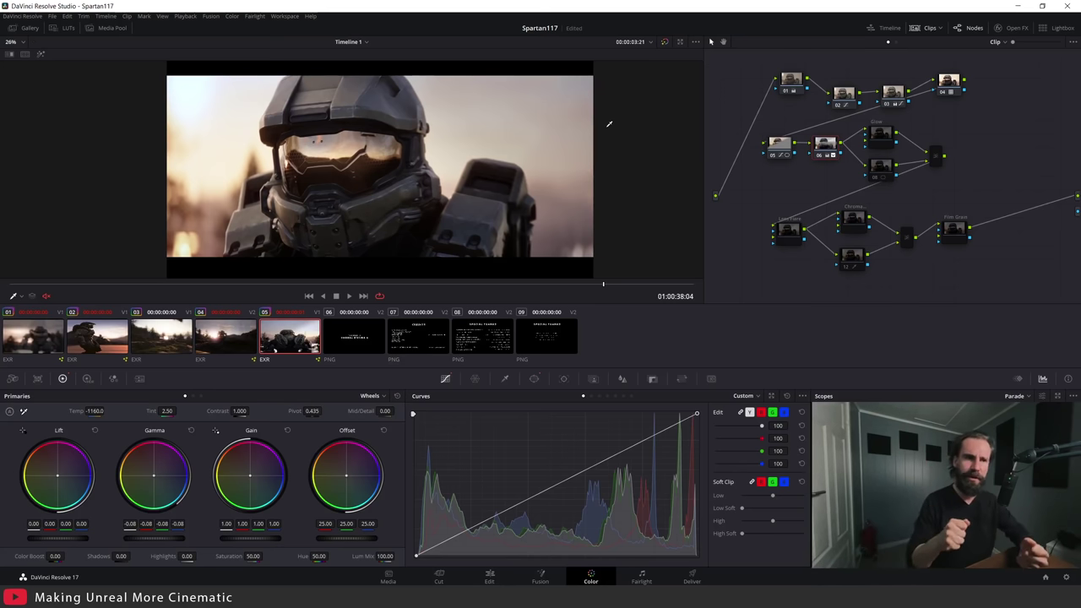
- Toggle nodes 02 and 06 off and on to compare the helmet shot, leaving both enabled
{"action": "key", "text": "ctrl+d"}
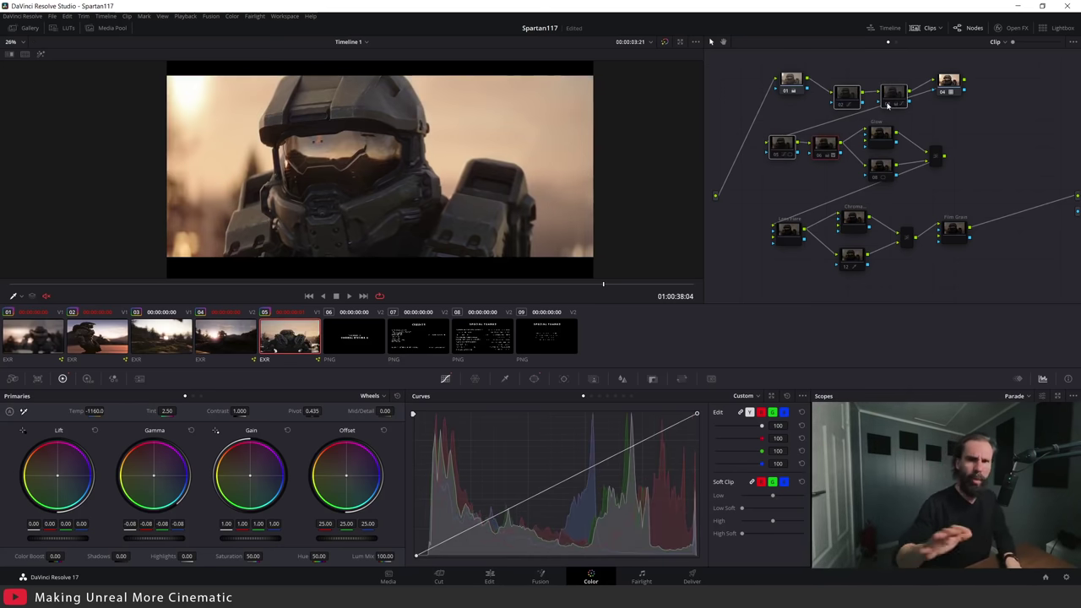
{"action": "key", "text": "ctrl+d"}
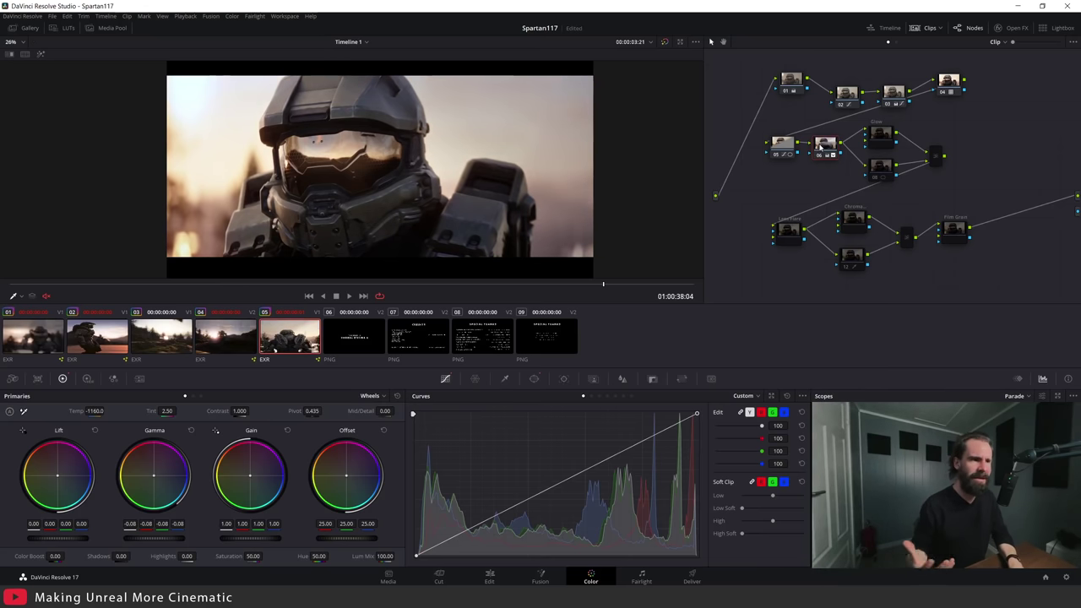
{"action": "key", "text": "ctrl+d"}
{"action": "key", "text": "ctrl+d"}
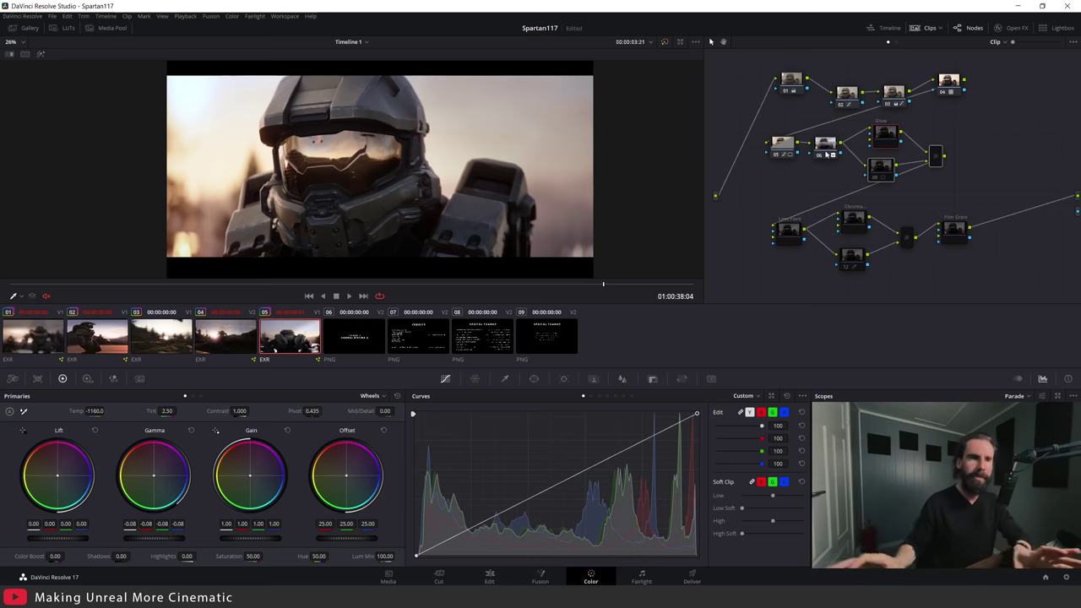
- Enable the Glow node, flash it off and on to preview, then nudge the Lens Flare node
{"action": "key", "text": "ctrl+d"}
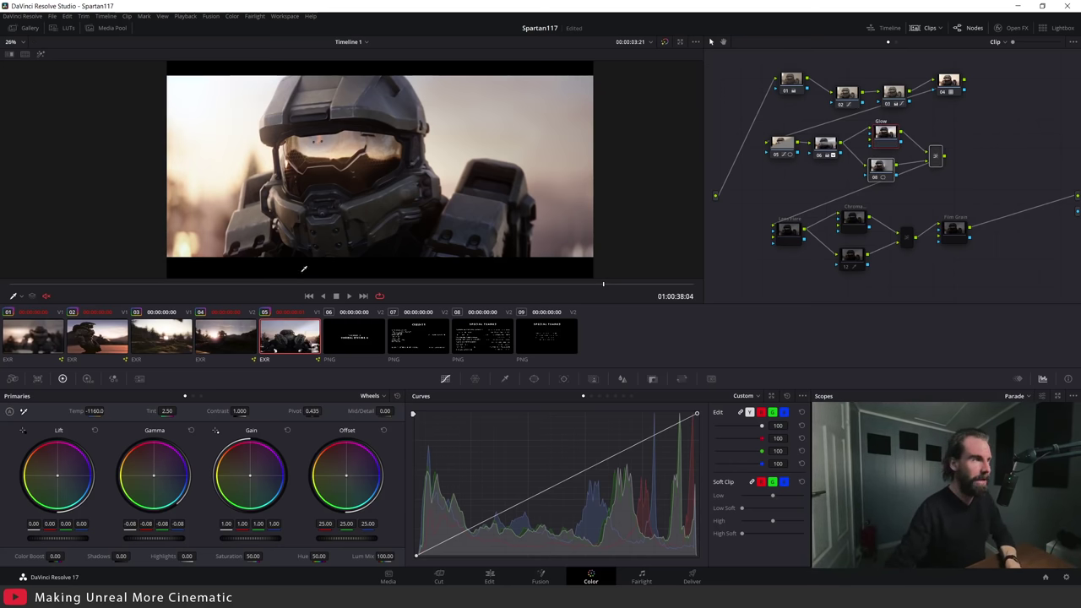
{"action": "key", "text": "ctrl+d"}
{"action": "key", "text": "ctrl+d"}
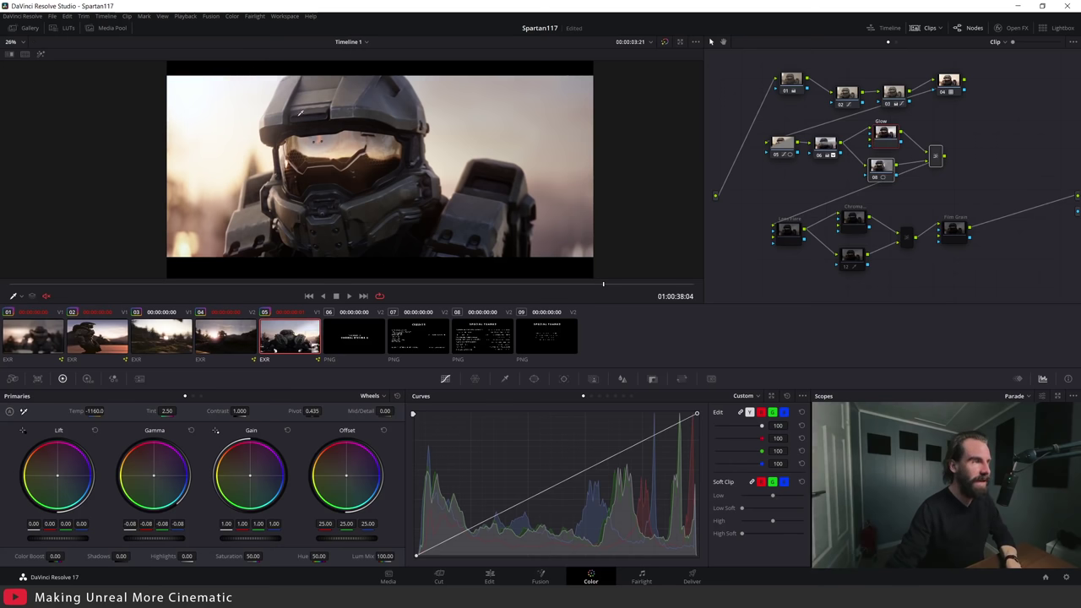
{"action": "key", "text": "ctrl+d"}
{"action": "key", "text": "ctrl+d"}
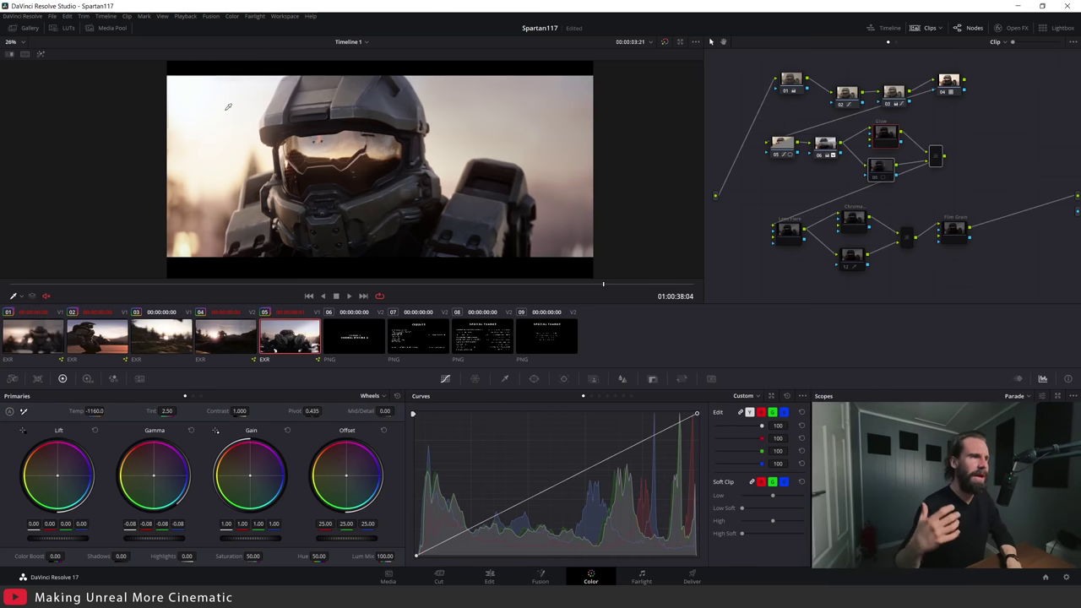
{"action": "key", "text": "ctrl+d"}
{"action": "key", "text": "ctrl+d"}
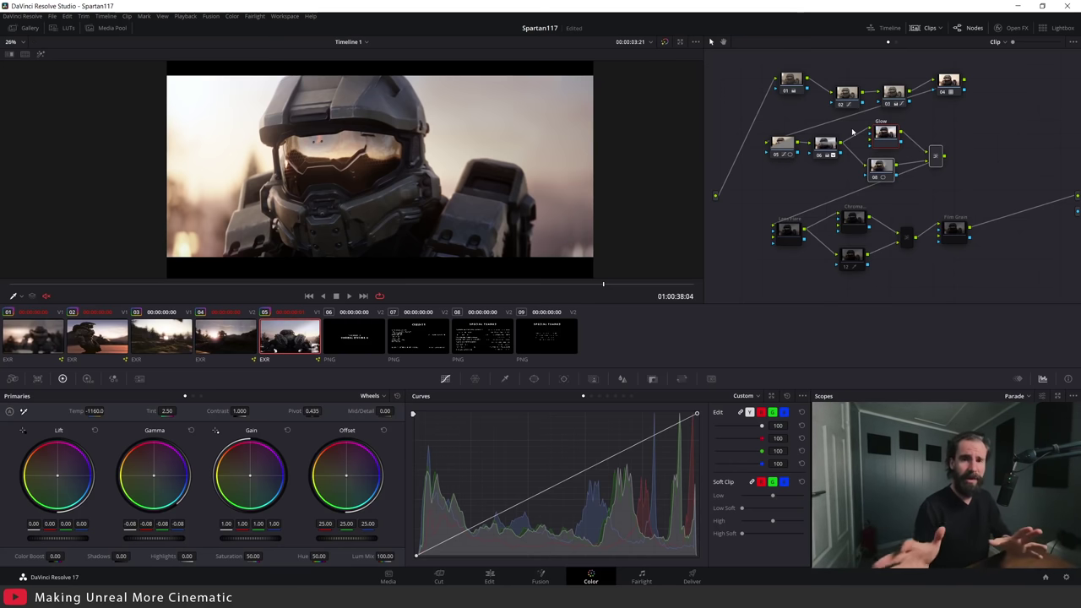
{"action": "left_click_drag", "start_coordinate": [776, 229], "coordinate": [764, 229]}
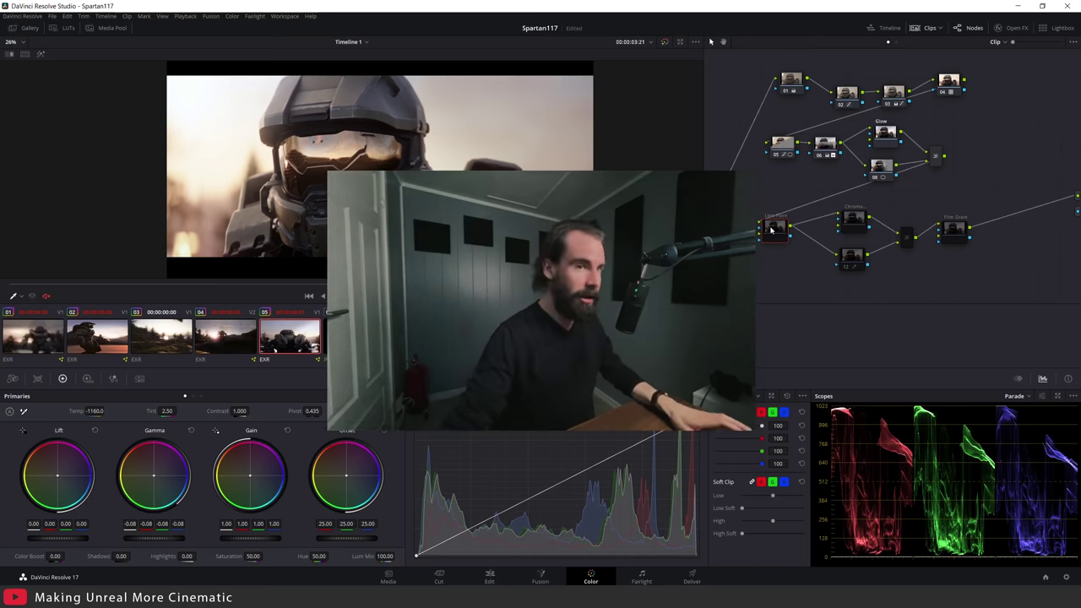
- Enable the Lens Flare node and zoom in on the shoulder armour
{"action": "key", "text": "ctrl+d"}
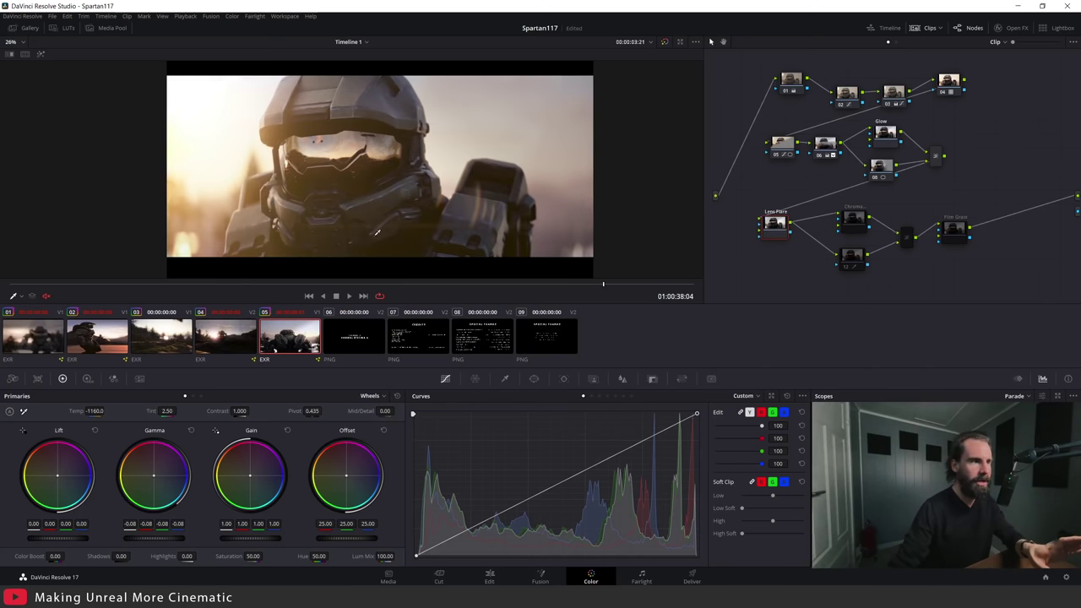
{"action": "scroll", "coordinate": [504, 177], "scroll_direction": "up", "scroll_amount": 3}
{"action": "scroll", "coordinate": [504, 177], "scroll_direction": "up", "scroll_amount": 1}
{"action": "middle_click_drag", "start_coordinate": [397, 143], "coordinate": [349, 136]}
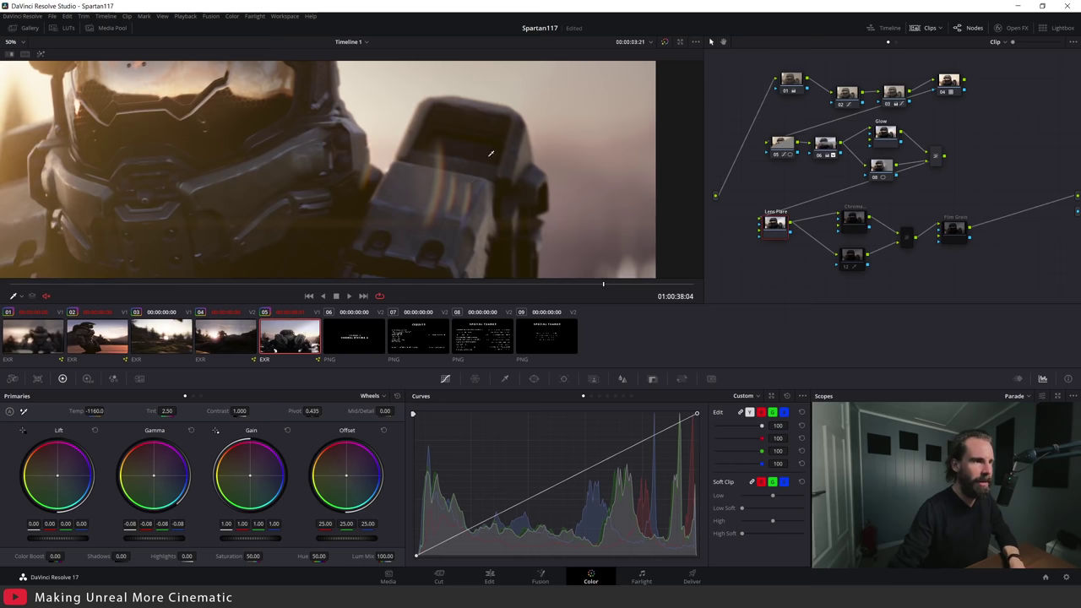
- Zoom the viewer back out and scrub the playhead forward to 00:00:04:08
{"action": "scroll", "coordinate": [440, 113], "scroll_direction": "down", "scroll_amount": 2}
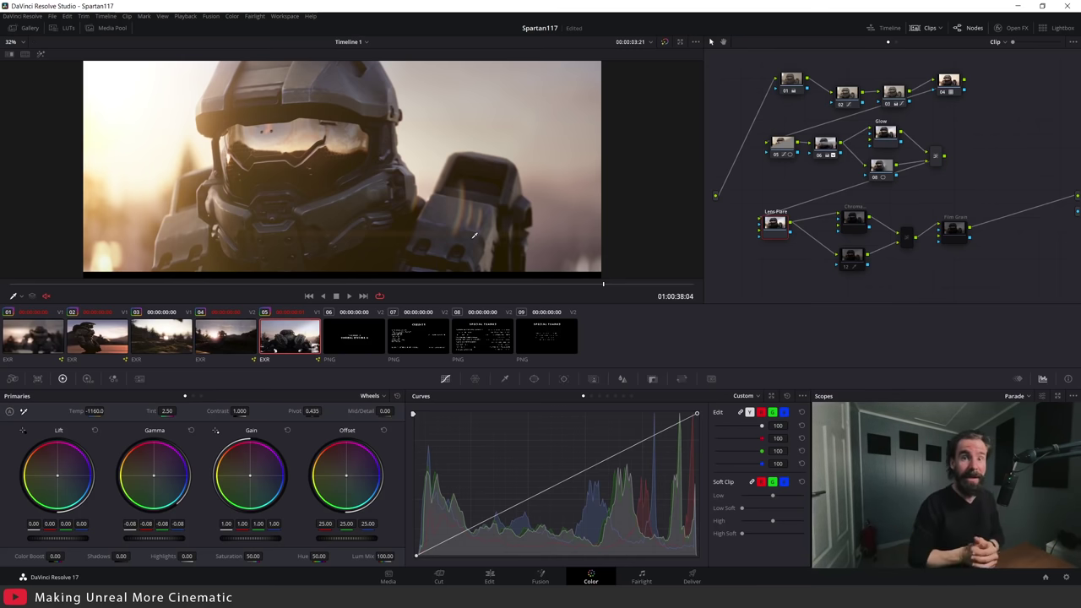
{"action": "scroll", "coordinate": [247, 150], "scroll_direction": "down", "scroll_amount": 1}
{"action": "scroll", "coordinate": [249, 150], "scroll_direction": "down", "scroll_amount": 1}
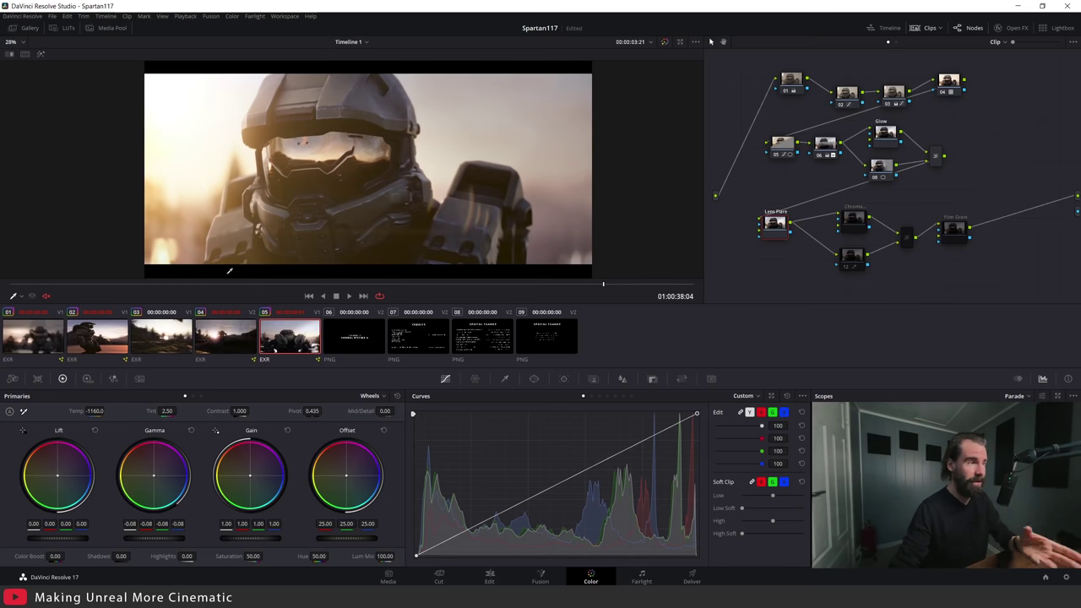
{"action": "scroll", "coordinate": [234, 232], "scroll_direction": "up", "scroll_amount": 1}
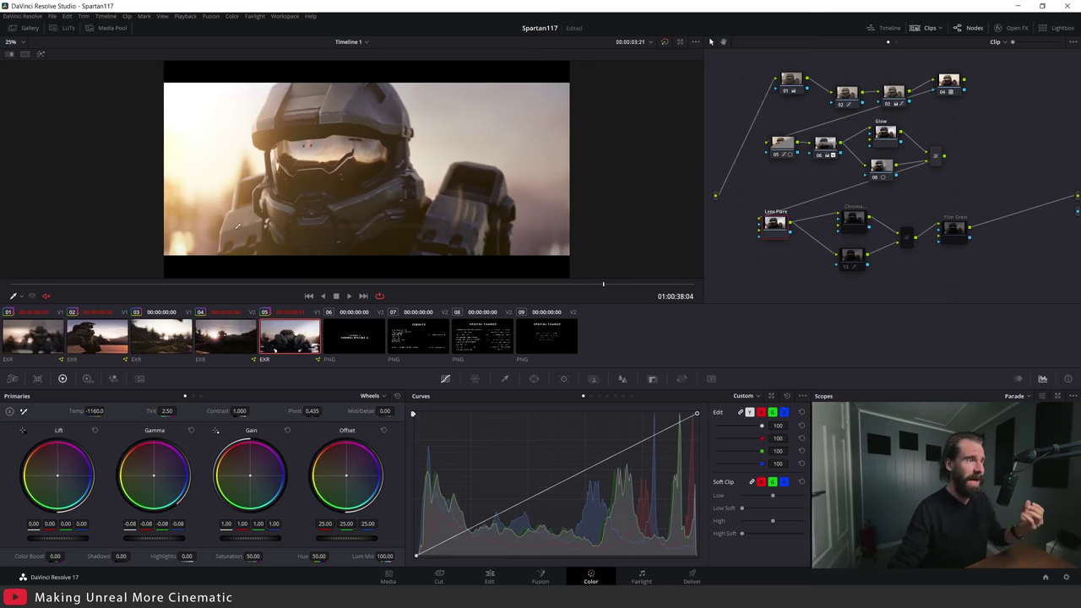
{"action": "scroll", "coordinate": [238, 223], "scroll_direction": "down", "scroll_amount": 2}
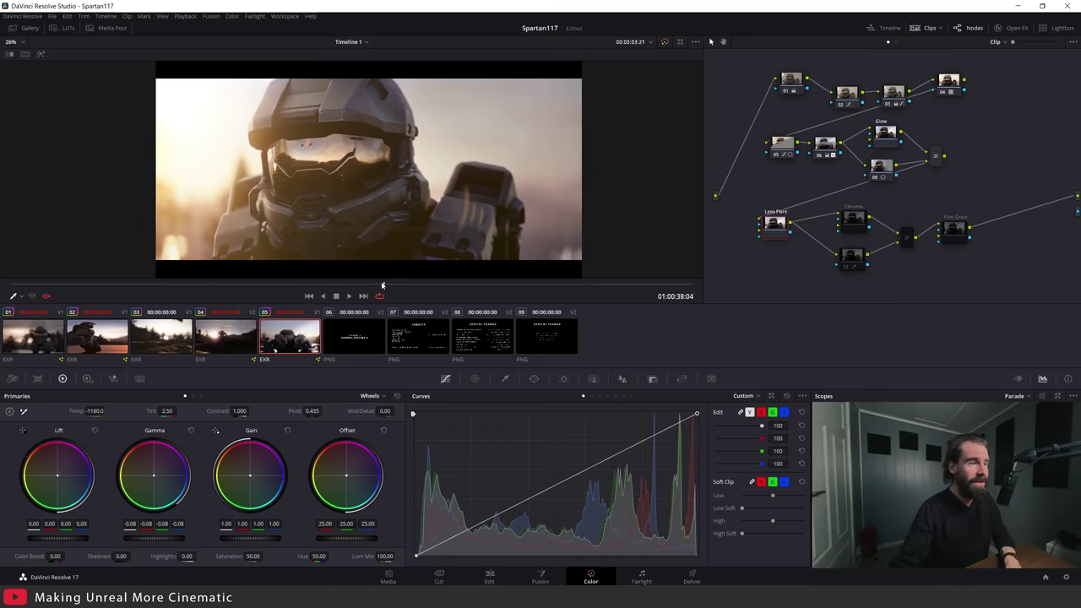
{"action": "left_click_drag", "start_coordinate": [382, 285], "coordinate": [628, 290]}
{"action": "mouse_move", "coordinate": [685, 289]}
{"action": "left_mouse_down"}
{"action": "mouse_move", "coordinate": [669, 287]}
{"action": "mouse_move", "coordinate": [681, 285]}
{"action": "left_mouse_up"}
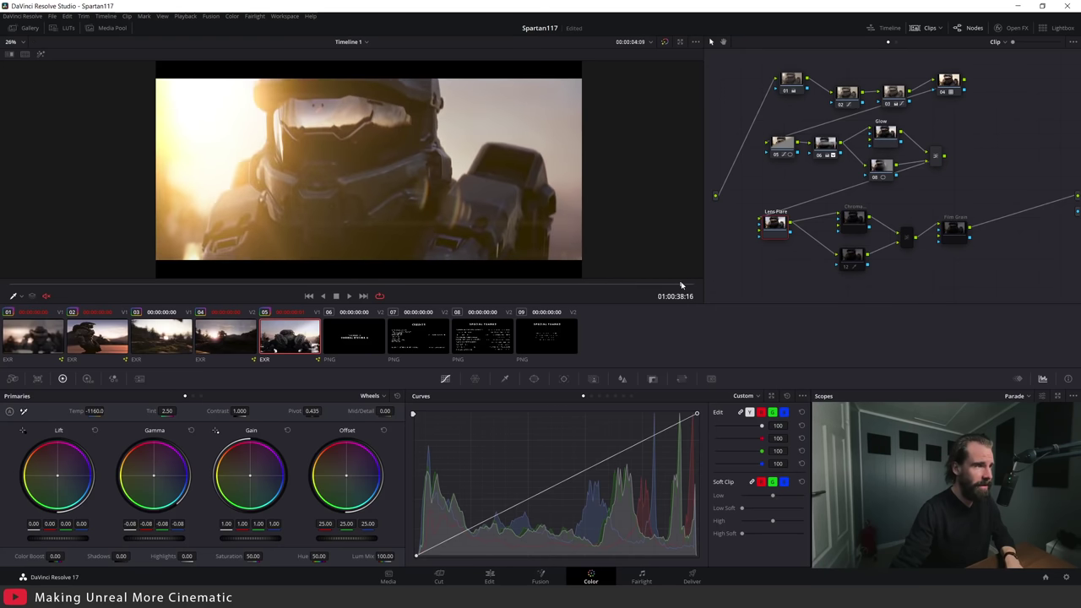
- In the Lens Flare's Open FX settings, lower Global Scaling to about 1.68
{"action": "left_click", "coordinate": [1014, 29]}
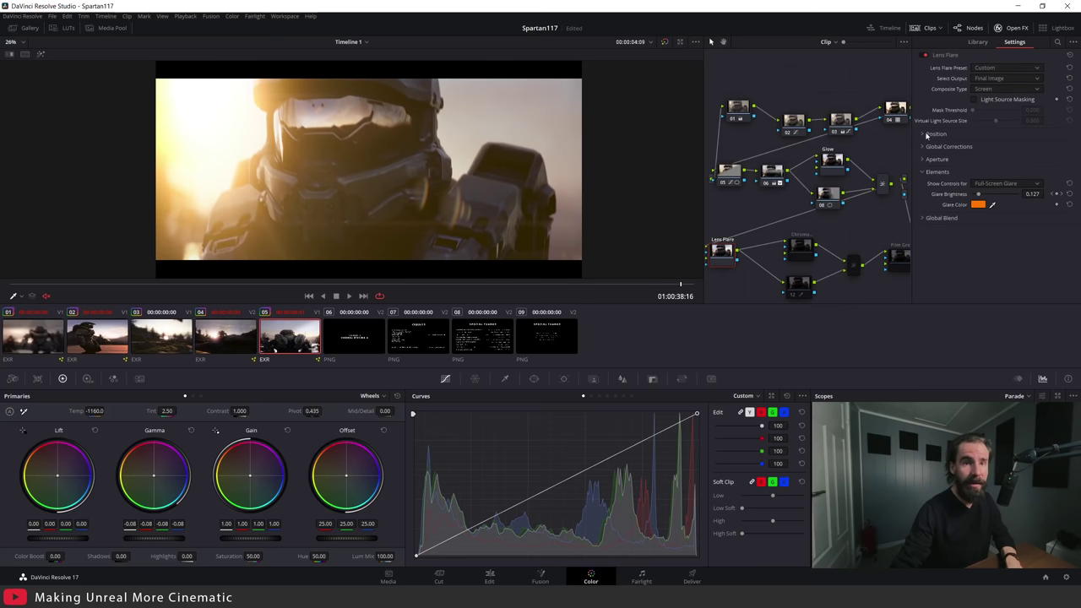
{"action": "left_click", "coordinate": [922, 135]}
{"action": "left_click", "coordinate": [938, 159]}
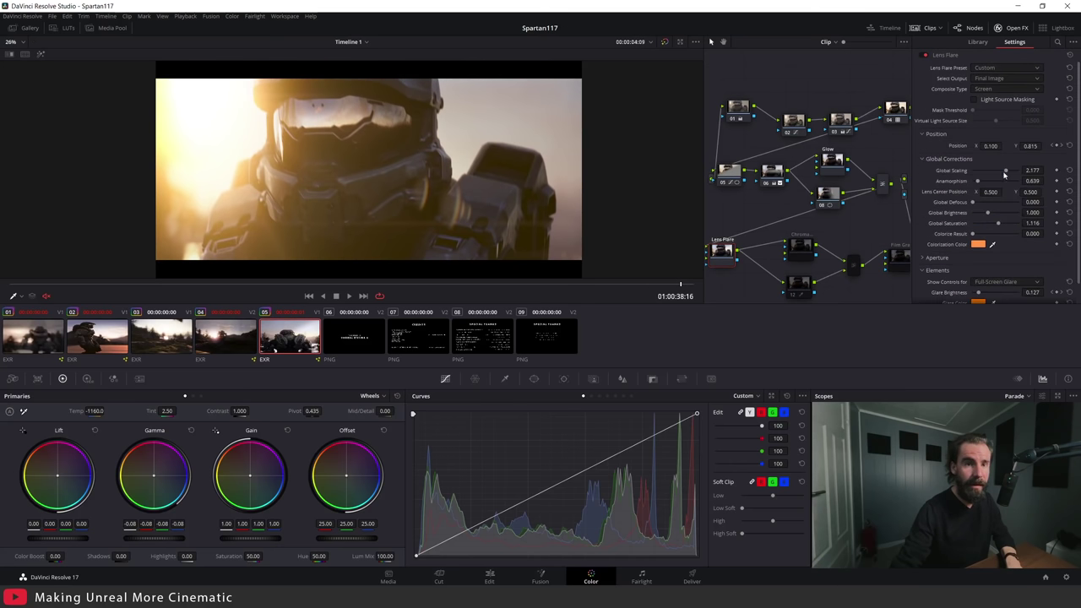
{"action": "left_click_drag", "start_coordinate": [1011, 172], "coordinate": [1004, 171]}
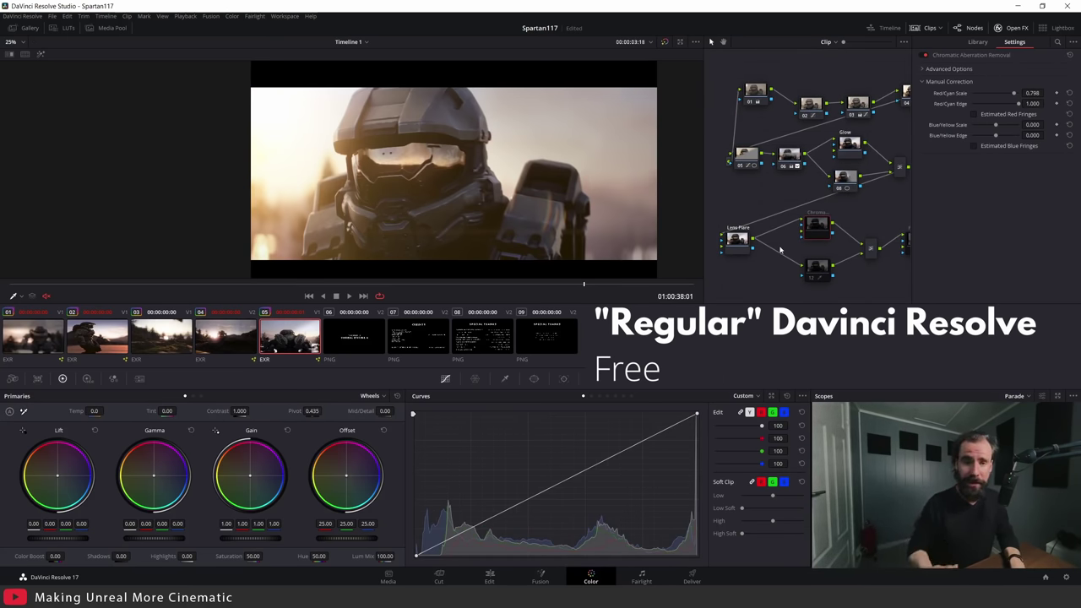
- Zoom the viewer in on the helmet edges to inspect colour fringing, then zoom back out
{"action": "scroll", "coordinate": [663, 224], "scroll_direction": "up", "scroll_amount": 5}
{"action": "scroll", "coordinate": [664, 224], "scroll_direction": "up", "scroll_amount": 5}
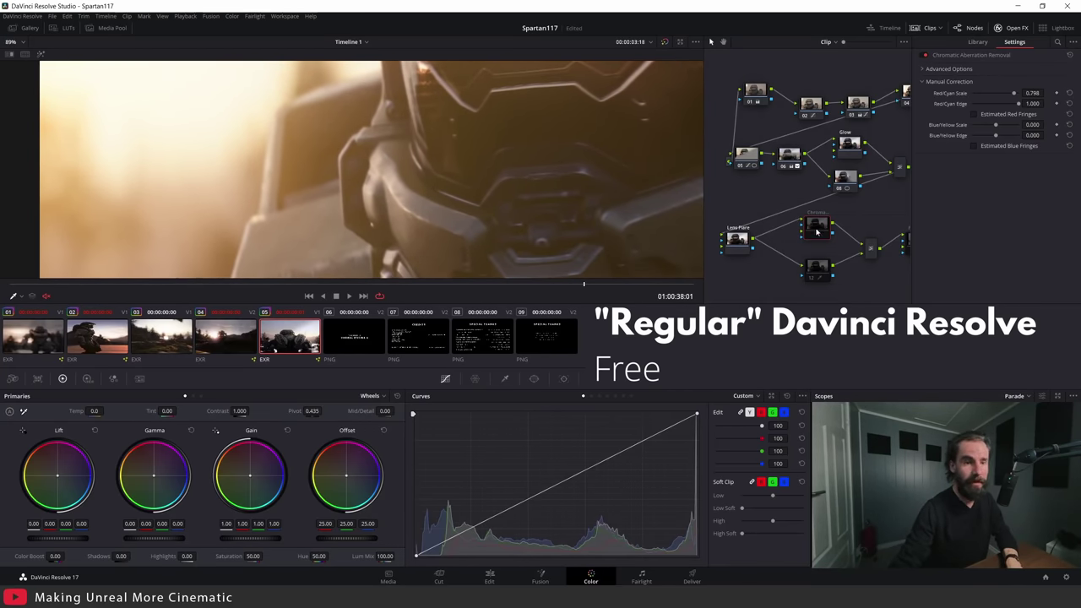
{"action": "scroll", "coordinate": [469, 173], "scroll_direction": "up", "scroll_amount": 3}
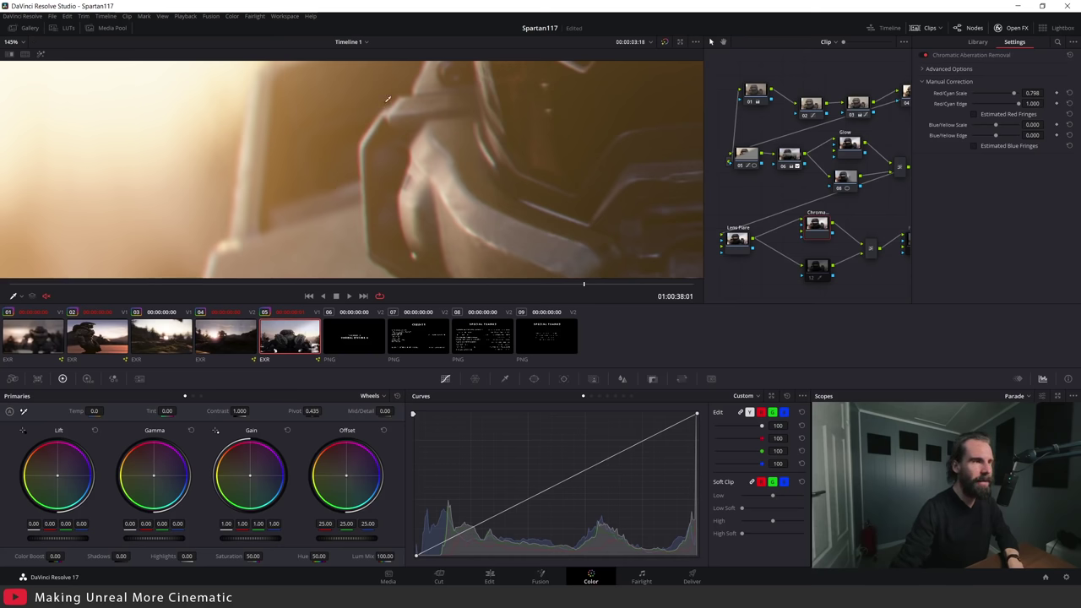
{"action": "scroll", "coordinate": [385, 179], "scroll_direction": "down", "scroll_amount": 4}
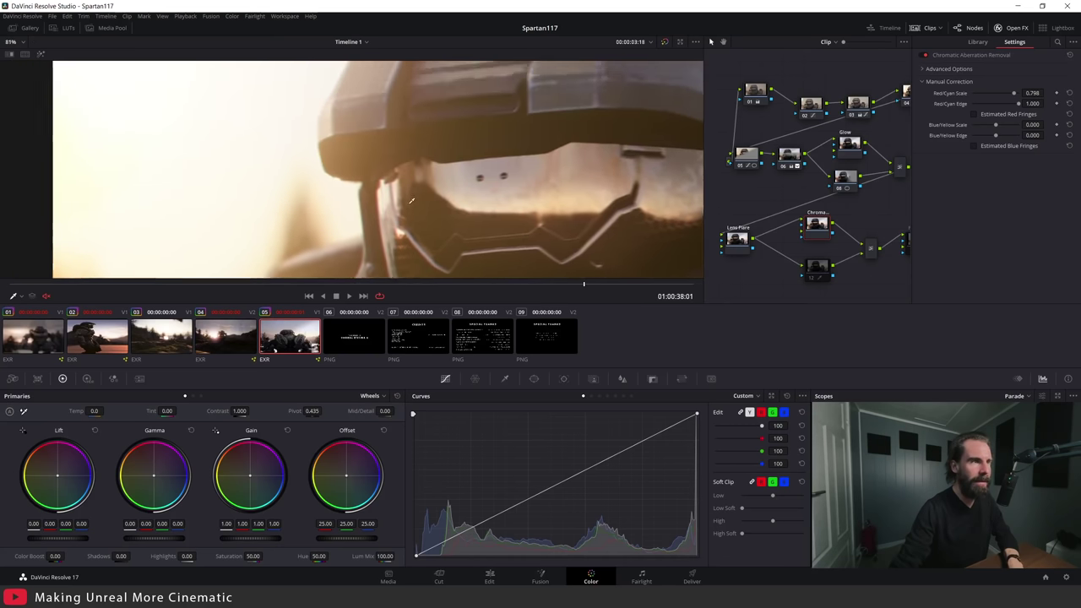
{"action": "scroll", "coordinate": [357, 128], "scroll_direction": "up", "scroll_amount": 3}
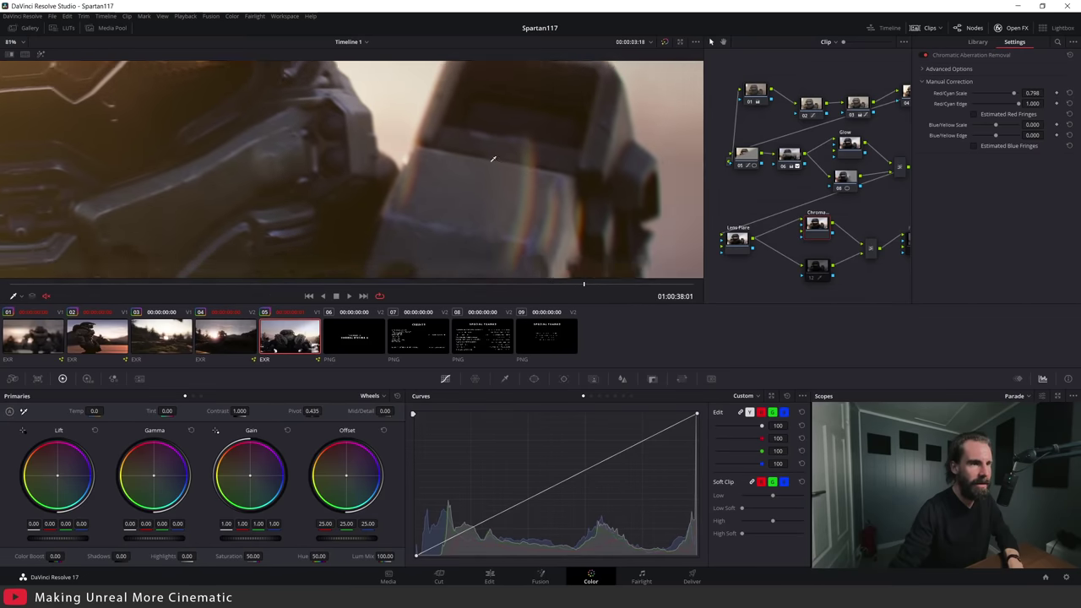
{"action": "scroll", "coordinate": [432, 120], "scroll_direction": "up", "scroll_amount": 1}
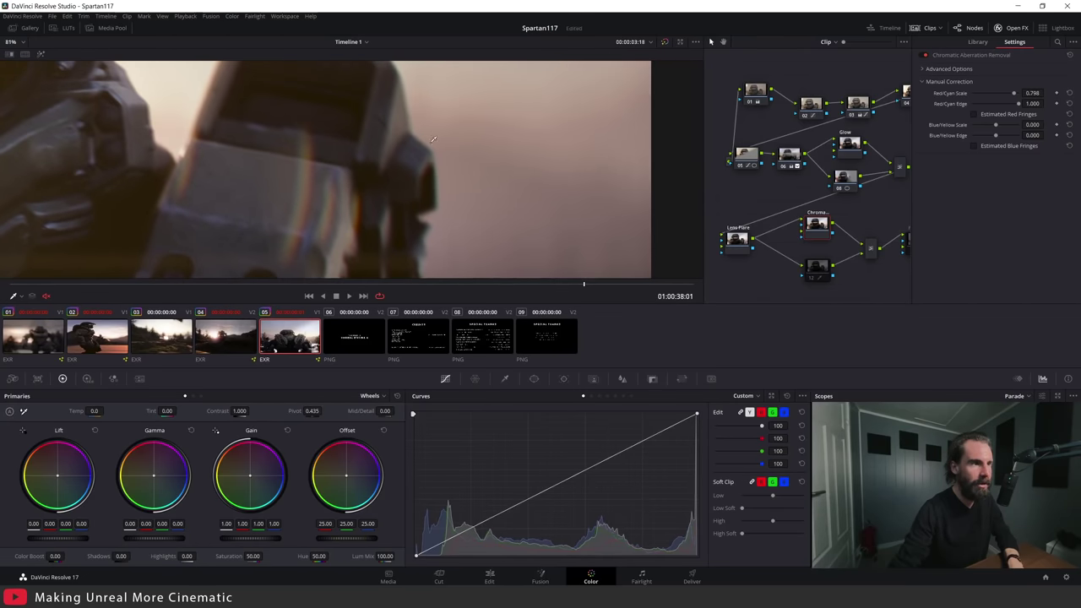
{"action": "scroll", "coordinate": [433, 138], "scroll_direction": "up", "scroll_amount": 2}
{"action": "scroll", "coordinate": [485, 101], "scroll_direction": "down", "scroll_amount": 5}
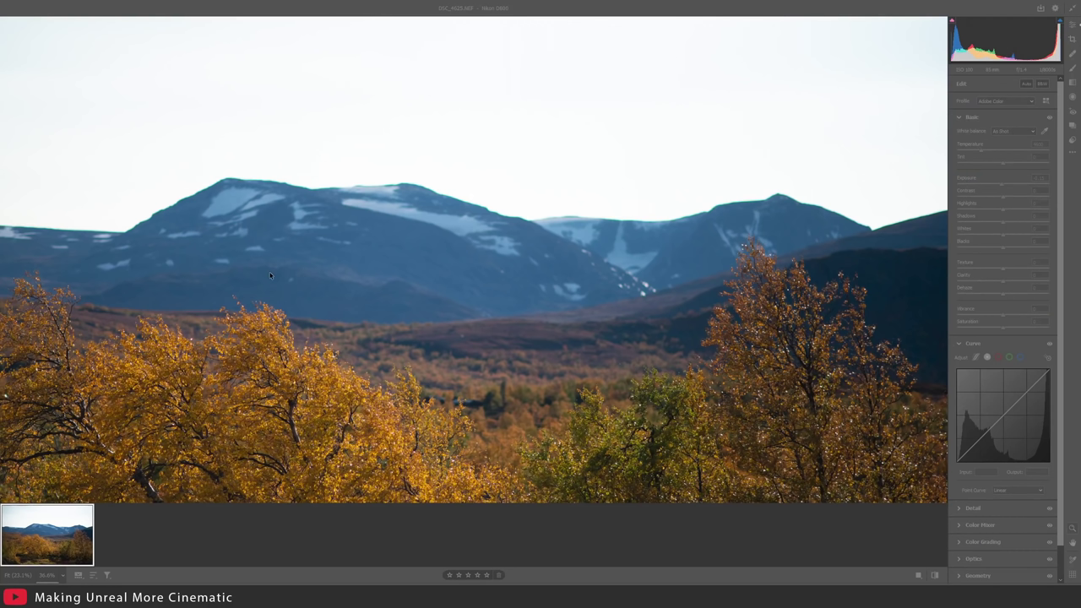
{"action": "scroll", "coordinate": [456, 282], "scroll_direction": "down", "scroll_amount": 3}
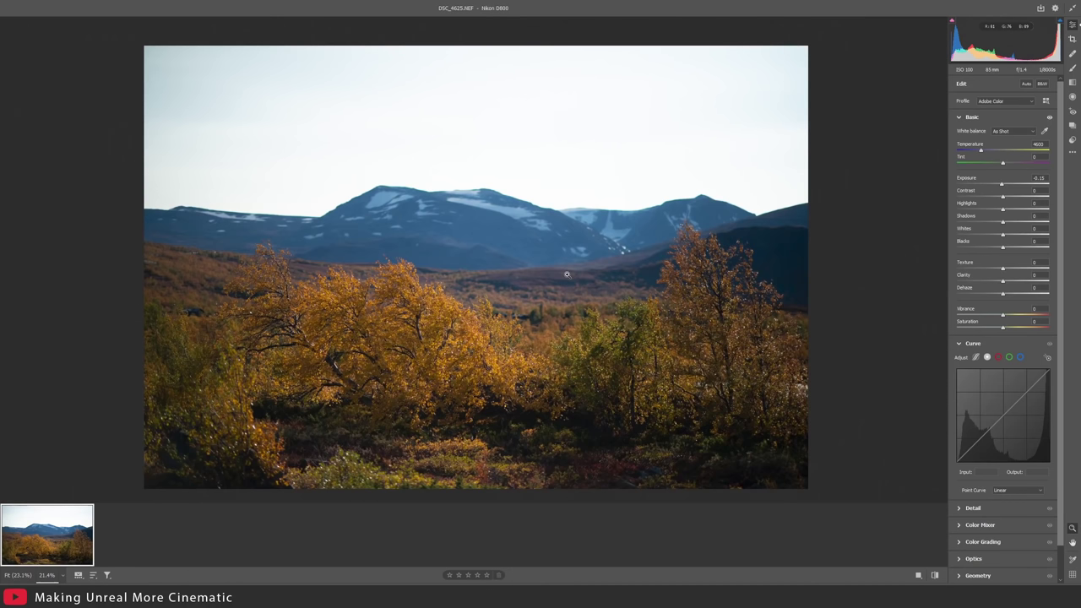
{"action": "scroll", "coordinate": [497, 193], "scroll_direction": "up", "scroll_amount": 10}
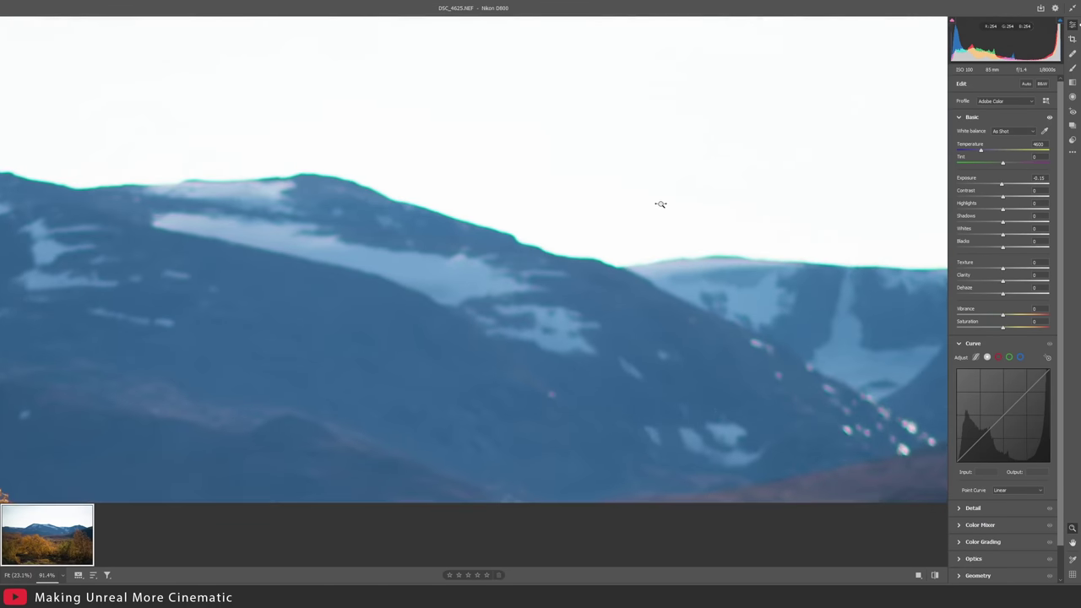
{"action": "left_click_drag", "start_coordinate": [481, 288], "coordinate": [294, 212]}
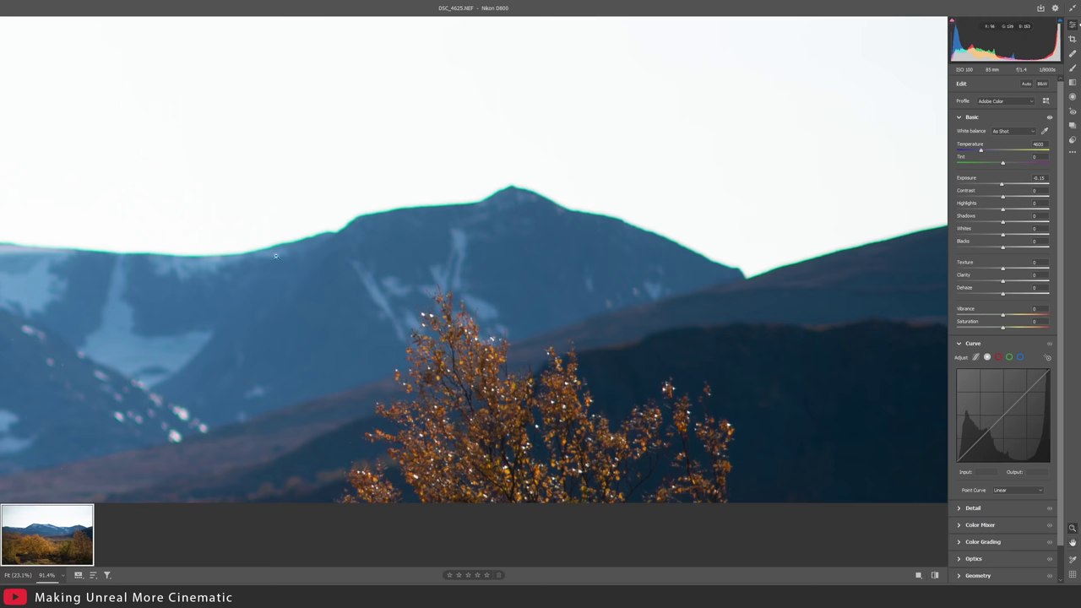
{"action": "left_click_drag", "start_coordinate": [740, 270], "coordinate": [464, 268]}
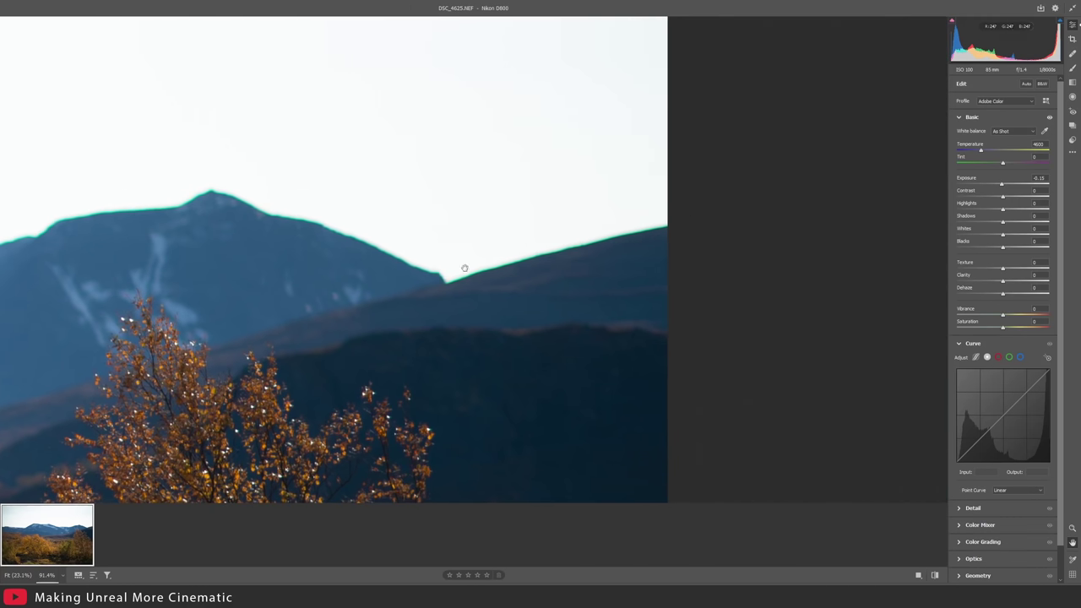
{"action": "left_click_drag", "start_coordinate": [392, 244], "coordinate": [642, 214]}
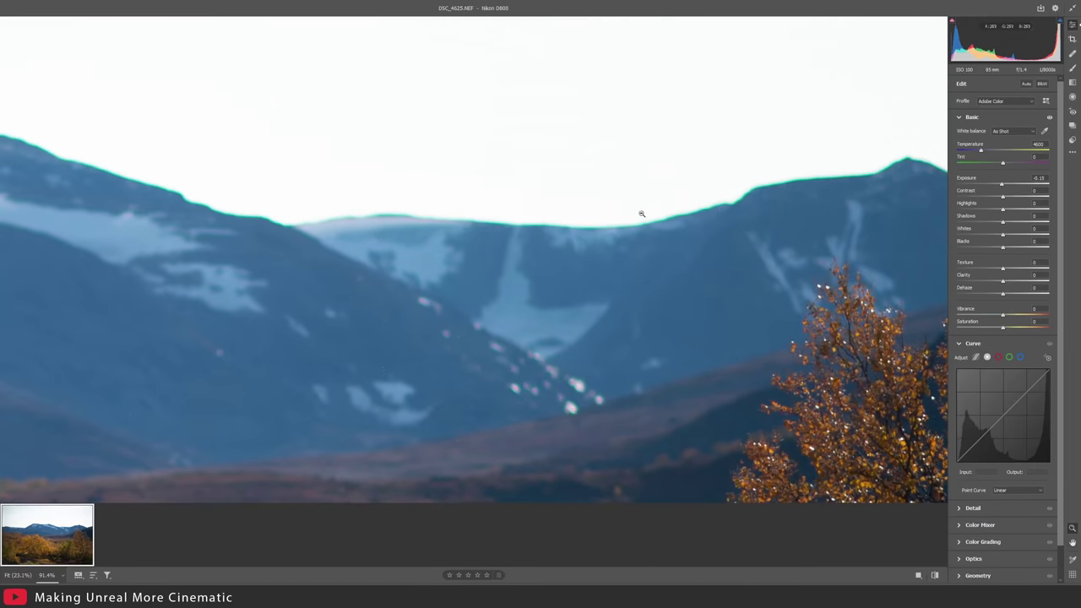
{"action": "left_click_drag", "start_coordinate": [225, 239], "coordinate": [61, 362]}
{"action": "left_click_drag", "start_coordinate": [156, 332], "coordinate": [390, 286]}
{"action": "scroll", "coordinate": [366, 273], "scroll_direction": "down", "scroll_amount": 3}
{"action": "scroll", "coordinate": [389, 286], "scroll_direction": "up", "scroll_amount": 5}
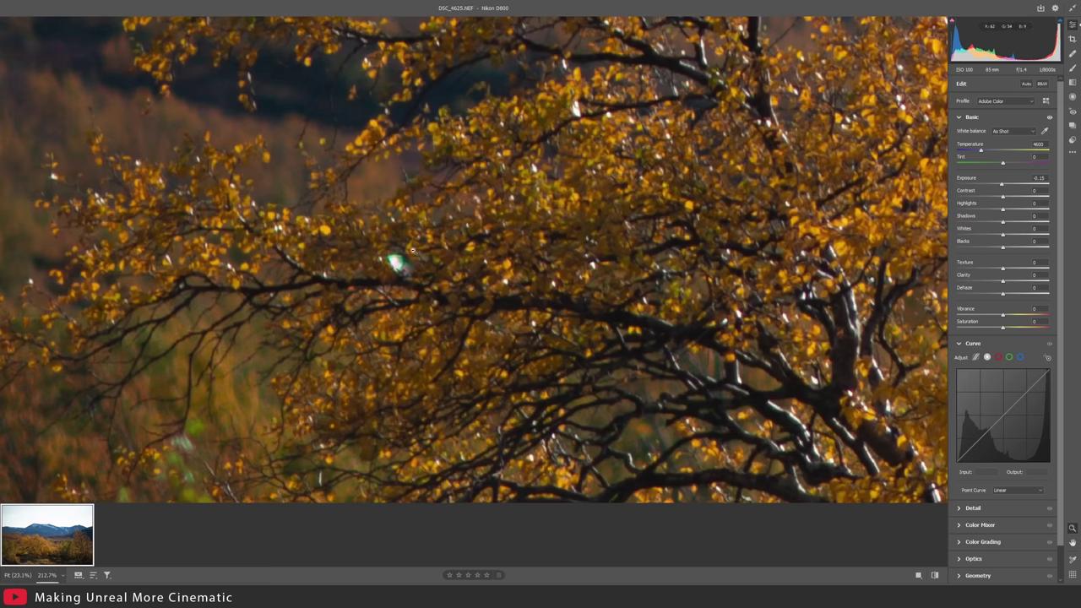
{"action": "scroll", "coordinate": [412, 251], "scroll_direction": "down", "scroll_amount": 6}
{"action": "scroll", "coordinate": [653, 323], "scroll_direction": "up", "scroll_amount": 3}
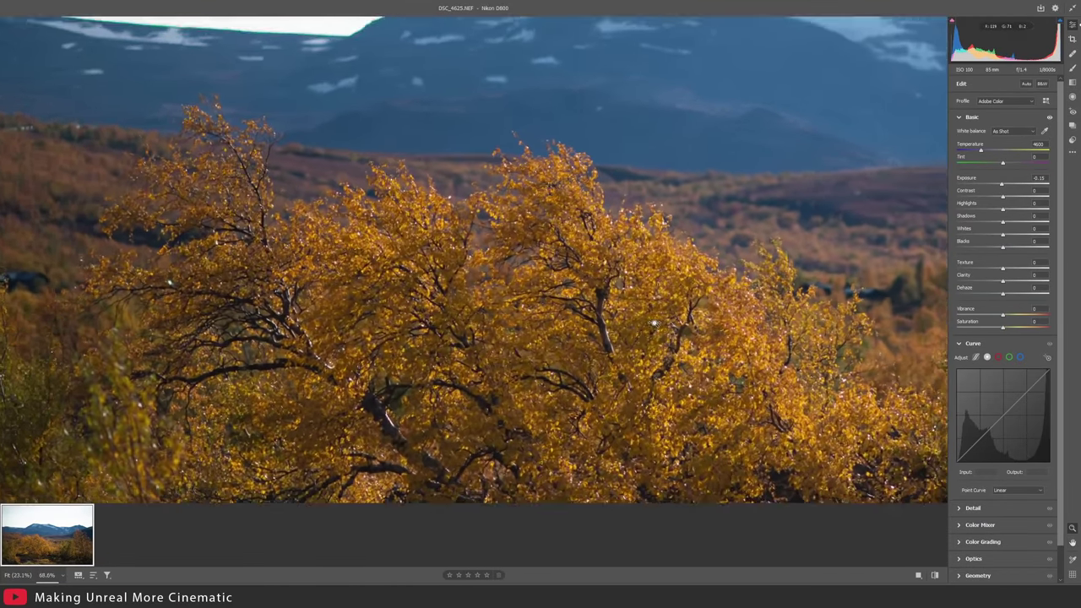
{"action": "scroll", "coordinate": [653, 322], "scroll_direction": "up", "scroll_amount": 5}
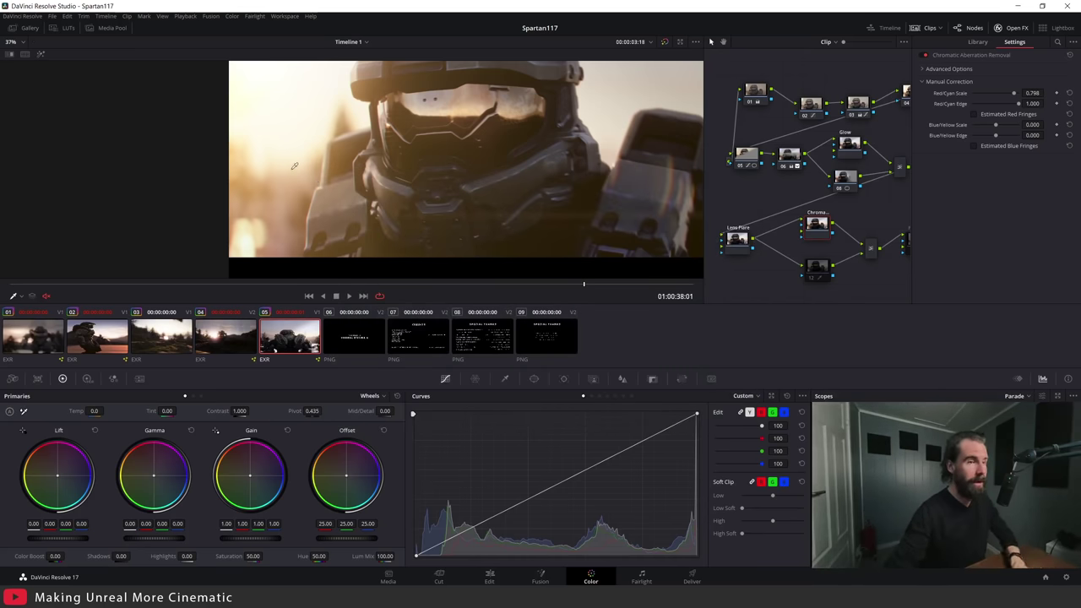
- Zoom the viewer on the helmet and select the lower node in the parallel branch
{"action": "scroll", "coordinate": [354, 169], "scroll_direction": "up", "scroll_amount": 5}
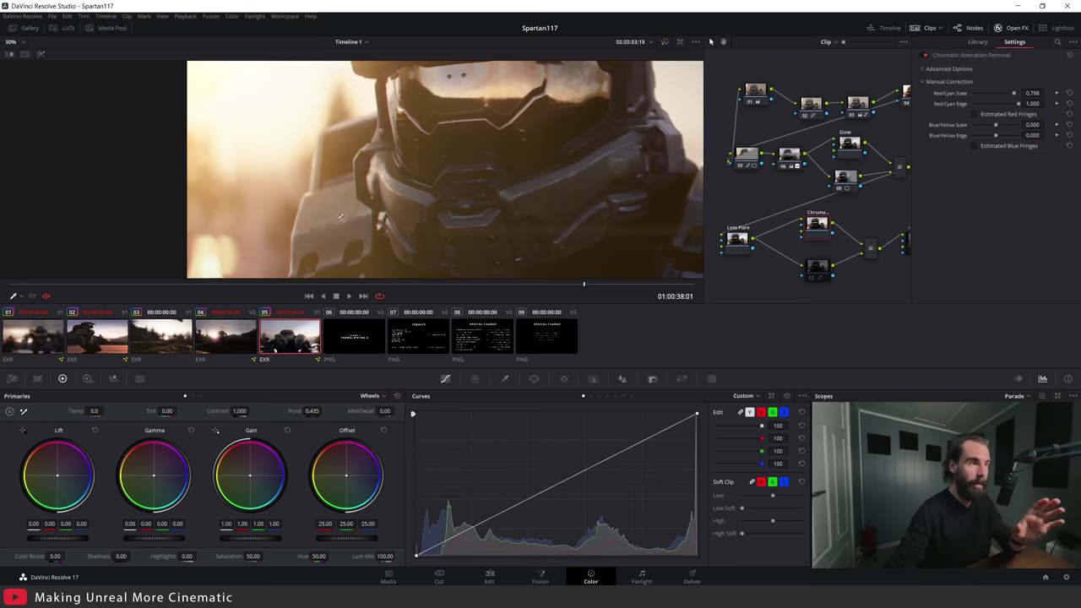
{"action": "scroll", "coordinate": [409, 171], "scroll_direction": "up", "scroll_amount": 3}
{"action": "scroll", "coordinate": [448, 146], "scroll_direction": "down", "scroll_amount": 3}
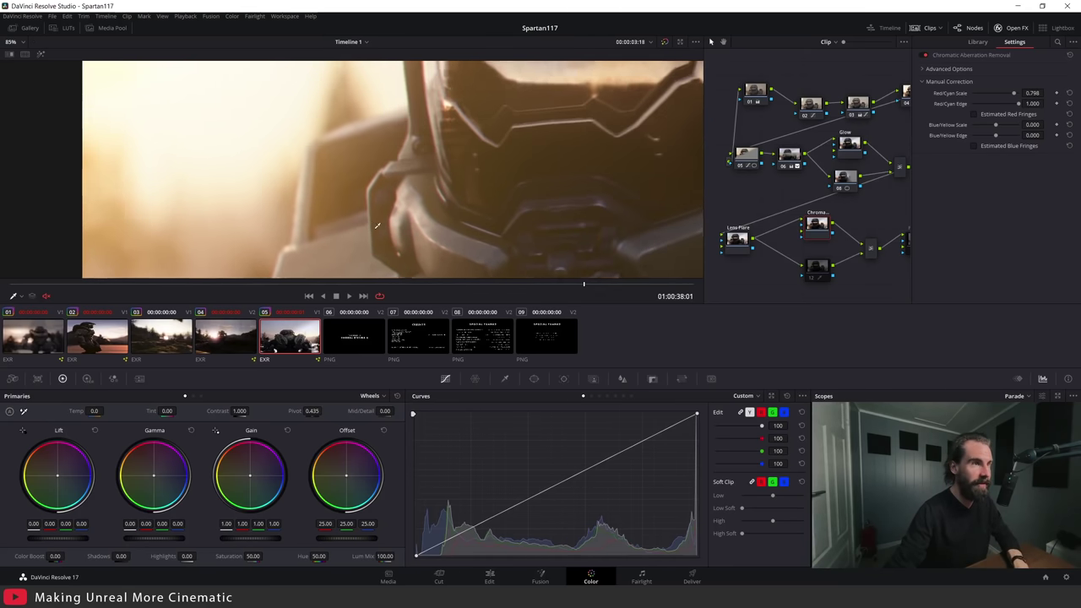
{"action": "scroll", "coordinate": [449, 197], "scroll_direction": "down", "scroll_amount": 1}
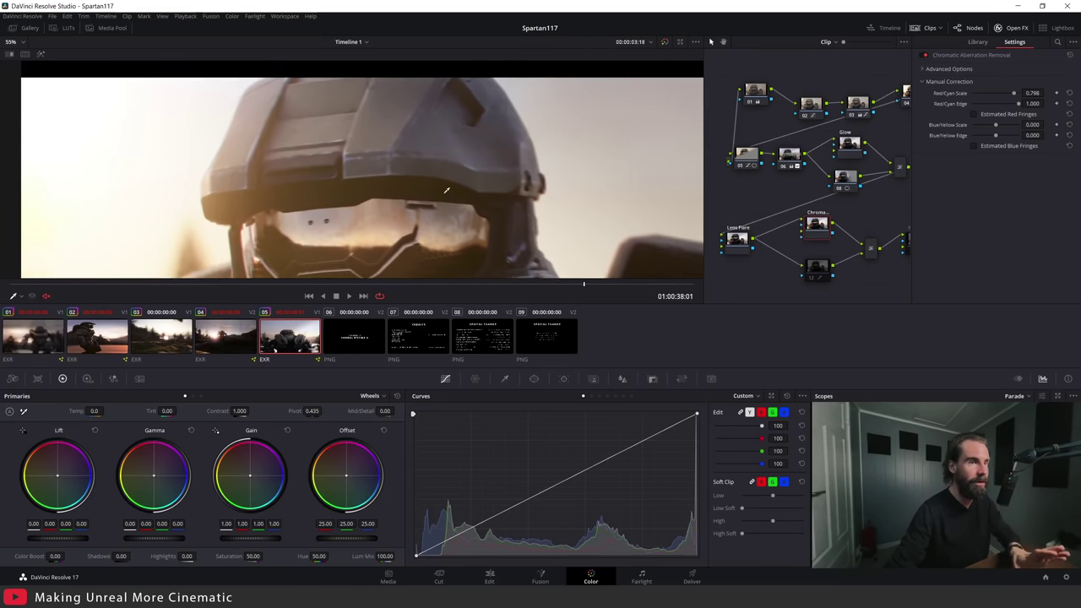
{"action": "scroll", "coordinate": [818, 252], "scroll_direction": "down", "scroll_amount": 2}
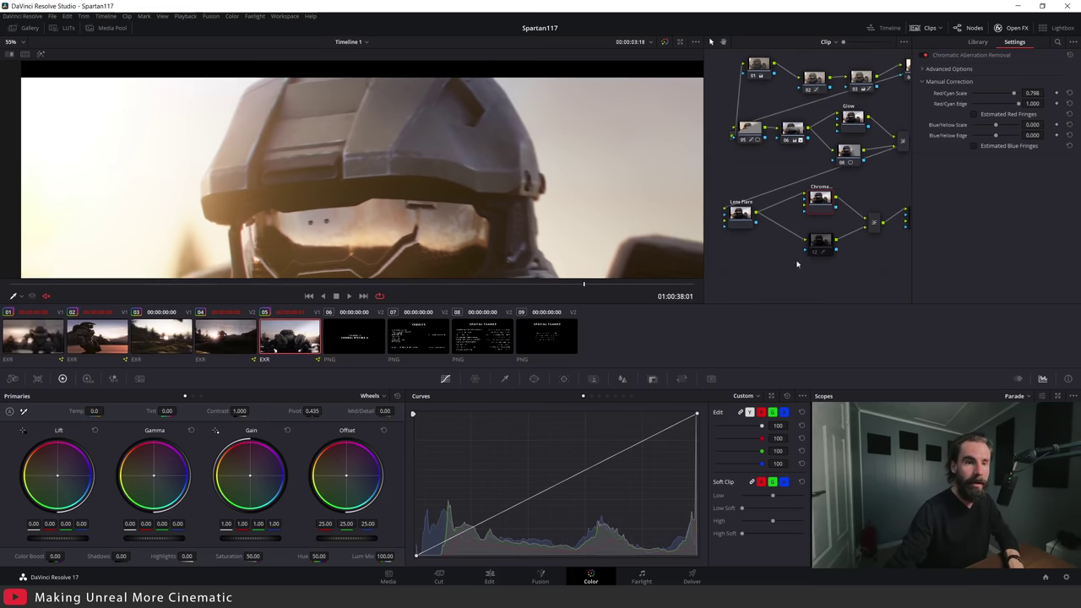
{"action": "left_click", "coordinate": [815, 247]}
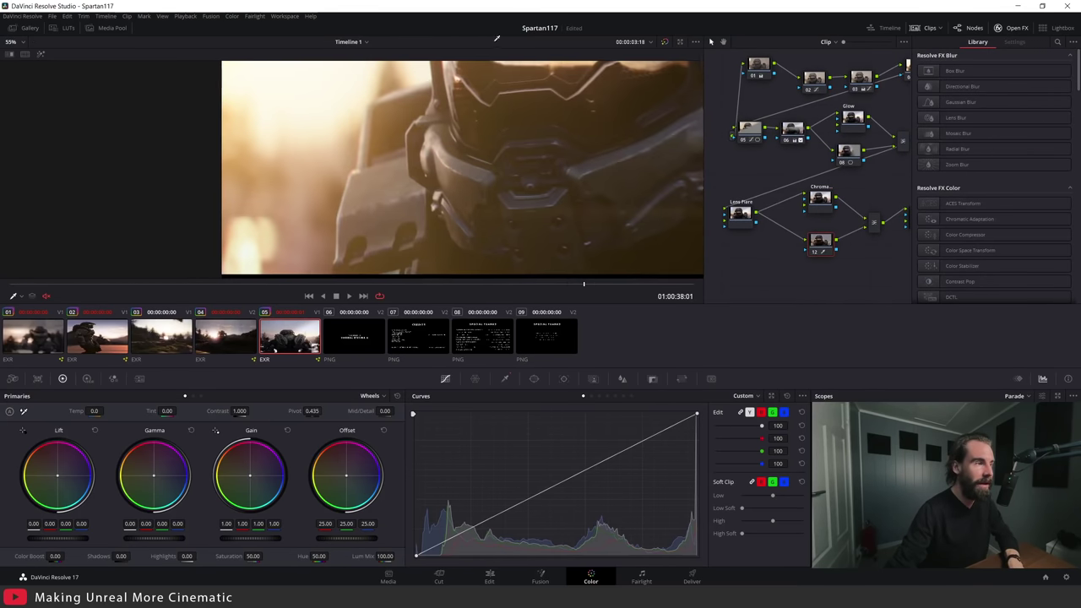
- Inspect the helmet's colour fringing up close and review the Chromatic Aberration Removal node's settings
{"action": "scroll", "coordinate": [462, 132], "scroll_direction": "up", "scroll_amount": 5}
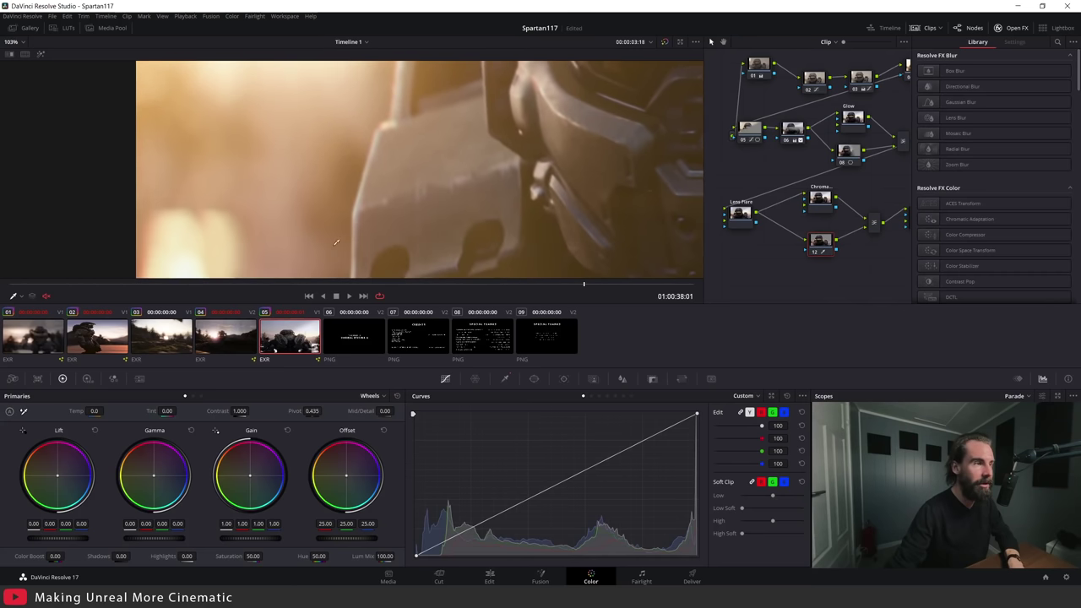
{"action": "scroll", "coordinate": [394, 165], "scroll_direction": "up", "scroll_amount": 2}
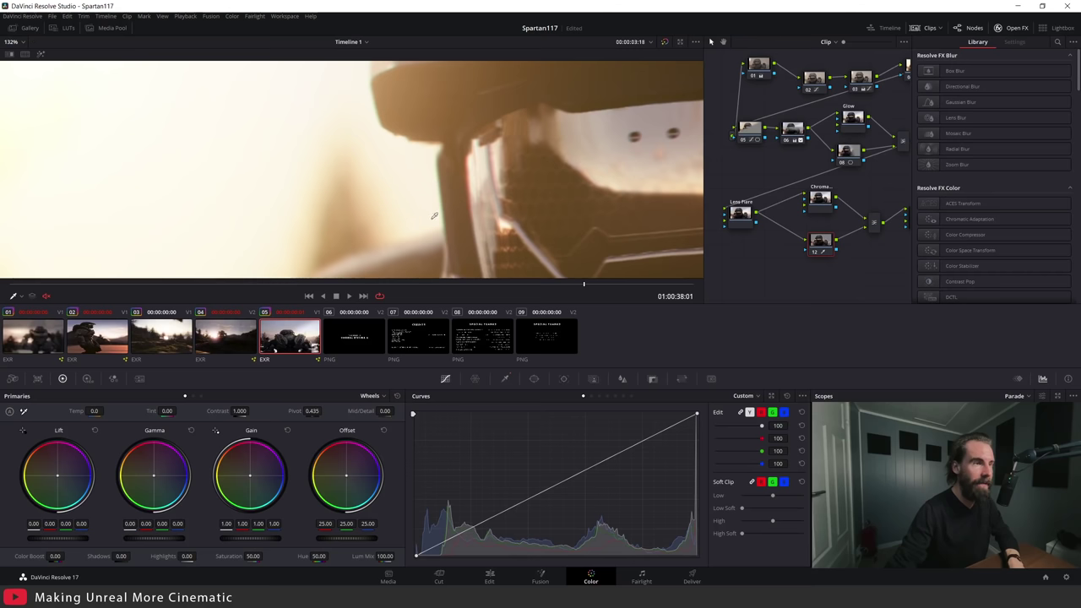
{"action": "scroll", "coordinate": [425, 109], "scroll_direction": "up", "scroll_amount": 2}
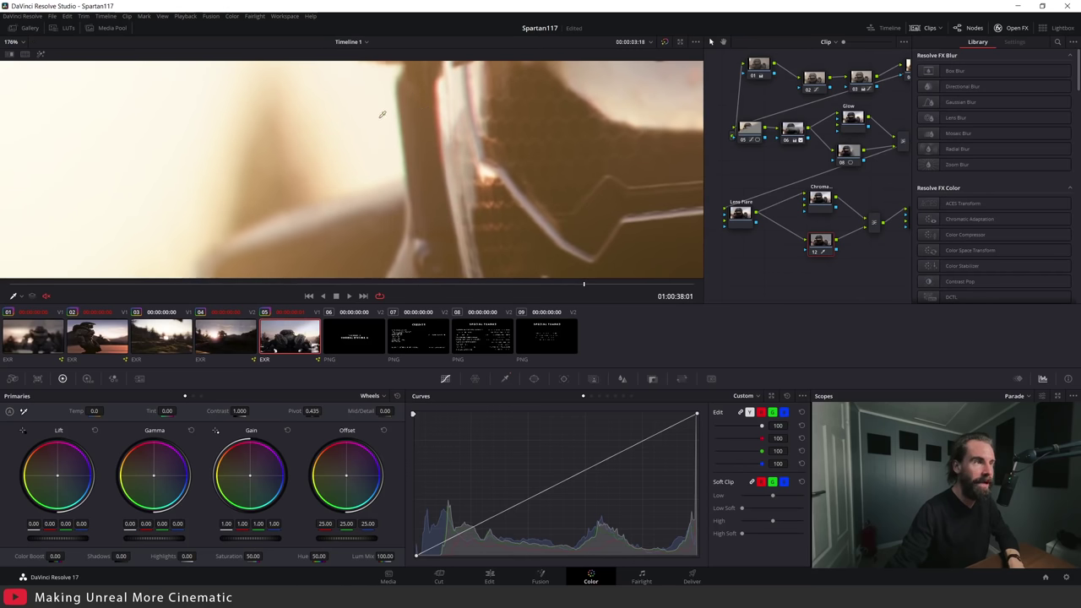
{"action": "scroll", "coordinate": [518, 172], "scroll_direction": "down", "scroll_amount": 3}
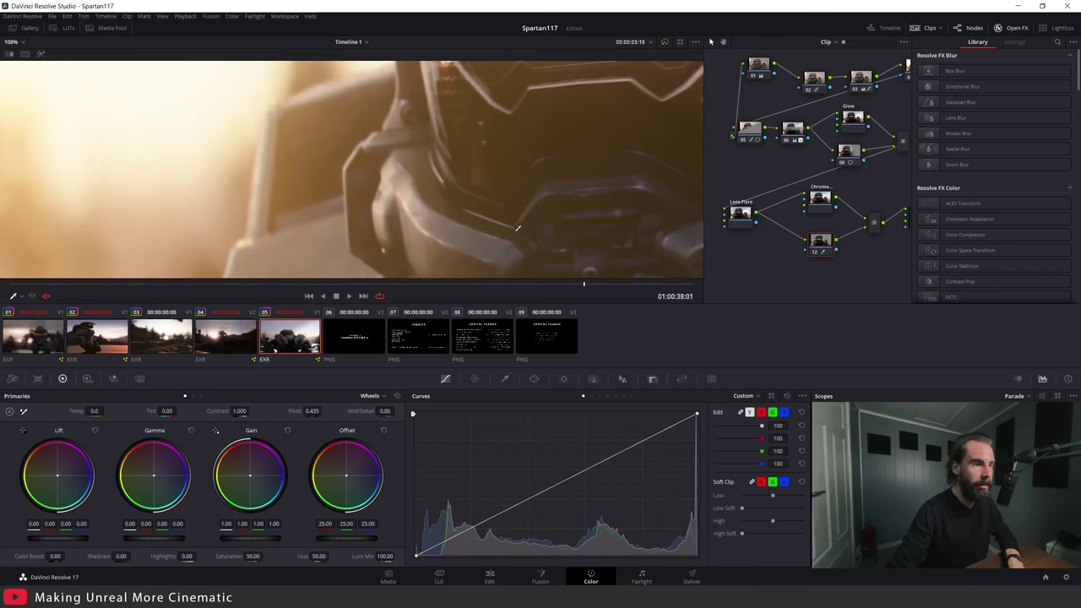
{"action": "scroll", "coordinate": [405, 152], "scroll_direction": "up", "scroll_amount": 2}
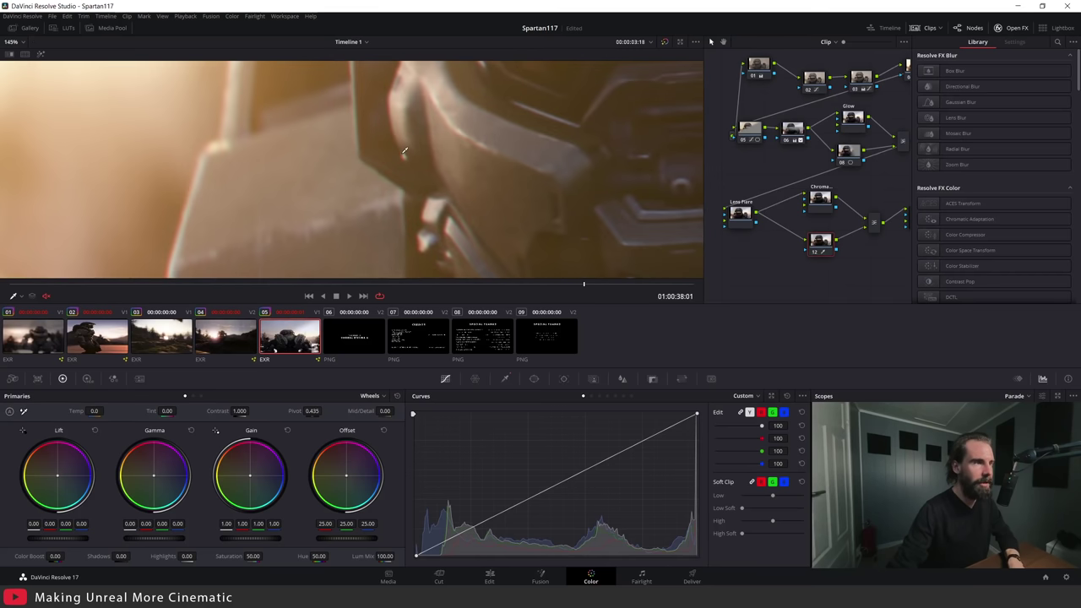
{"action": "scroll", "coordinate": [380, 106], "scroll_direction": "down", "scroll_amount": 1}
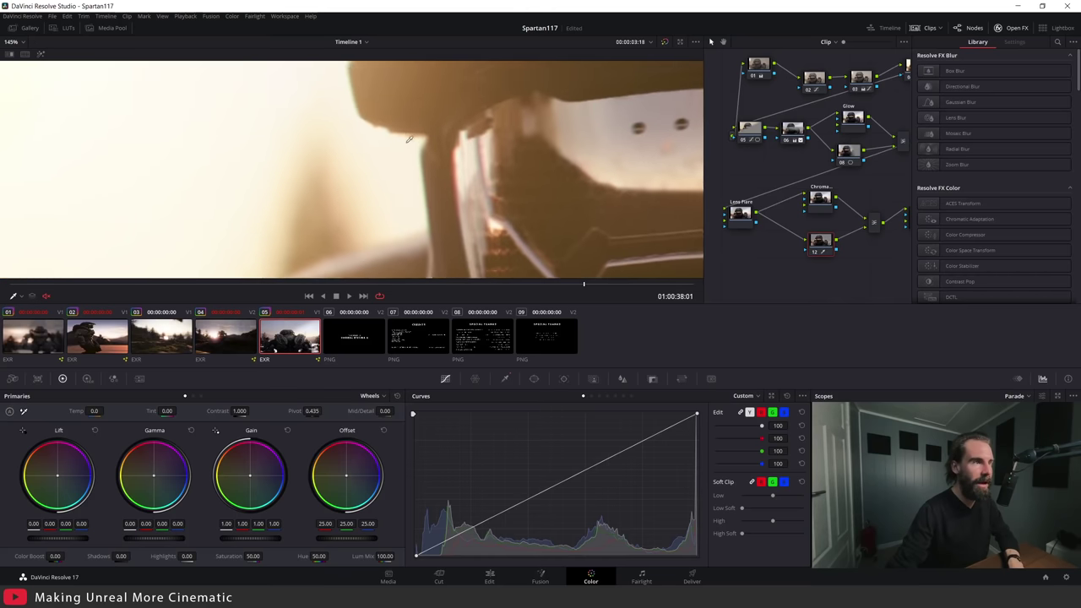
{"action": "scroll", "coordinate": [388, 149], "scroll_direction": "down", "scroll_amount": 1}
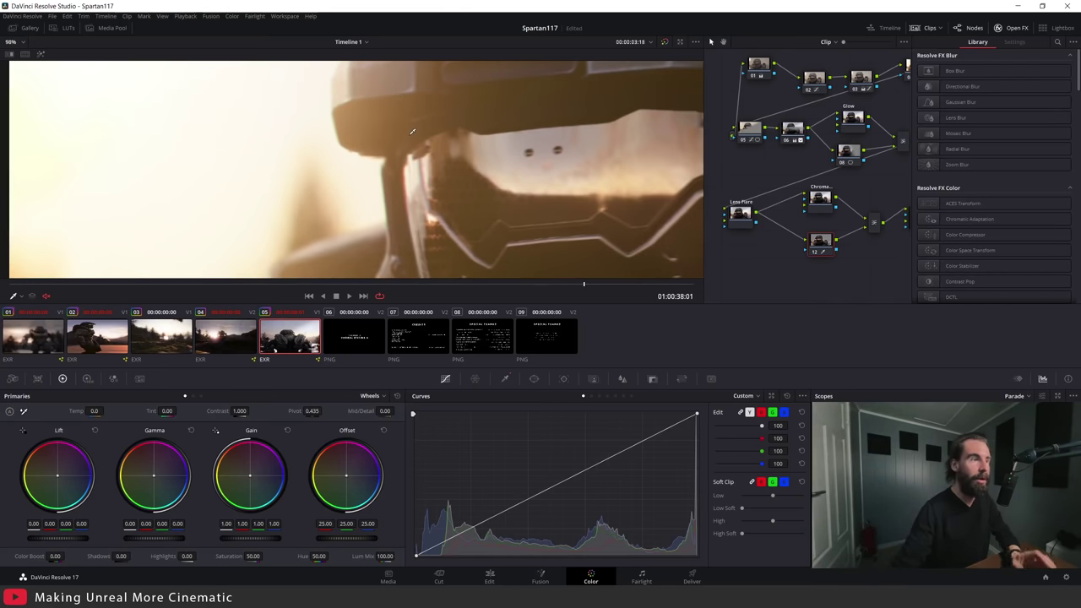
{"action": "scroll", "coordinate": [396, 162], "scroll_direction": "up", "scroll_amount": 2}
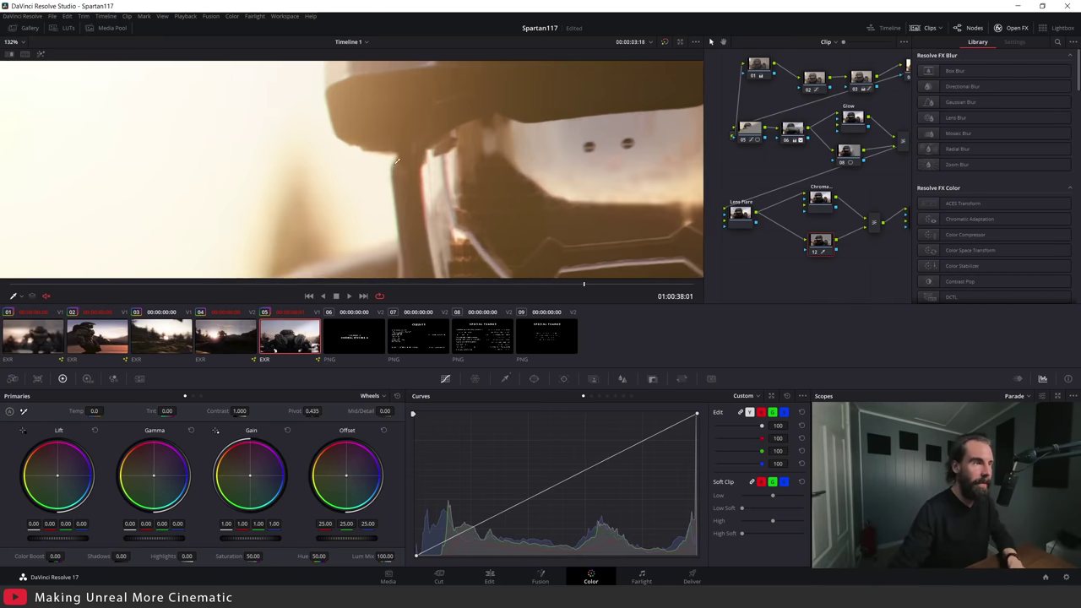
{"action": "scroll", "coordinate": [422, 163], "scroll_direction": "down", "scroll_amount": 4}
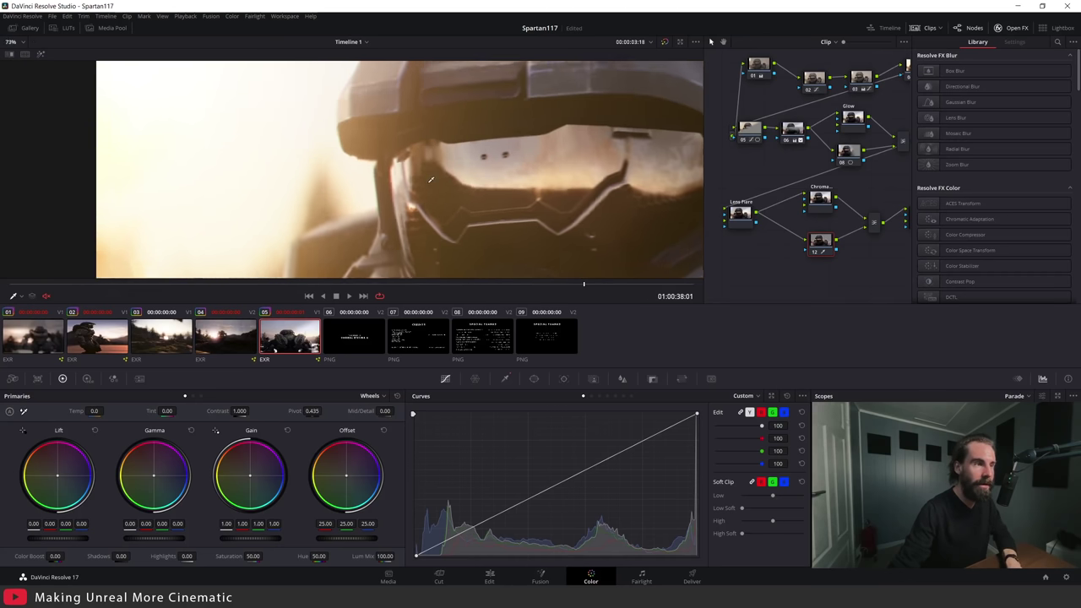
{"action": "scroll", "coordinate": [336, 157], "scroll_direction": "up", "scroll_amount": 1}
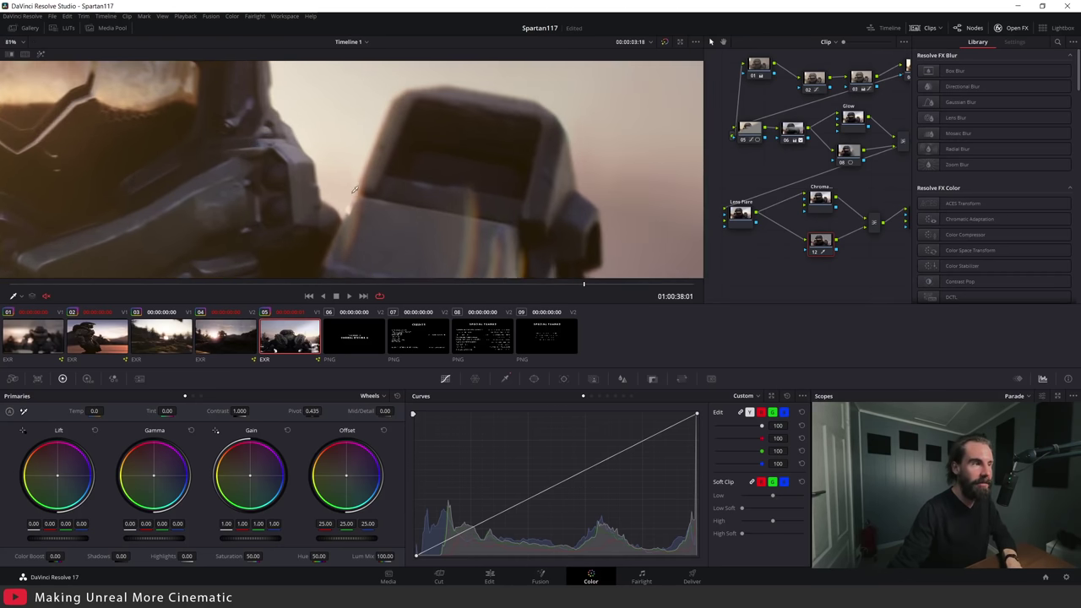
{"action": "scroll", "coordinate": [406, 172], "scroll_direction": "up", "scroll_amount": 1}
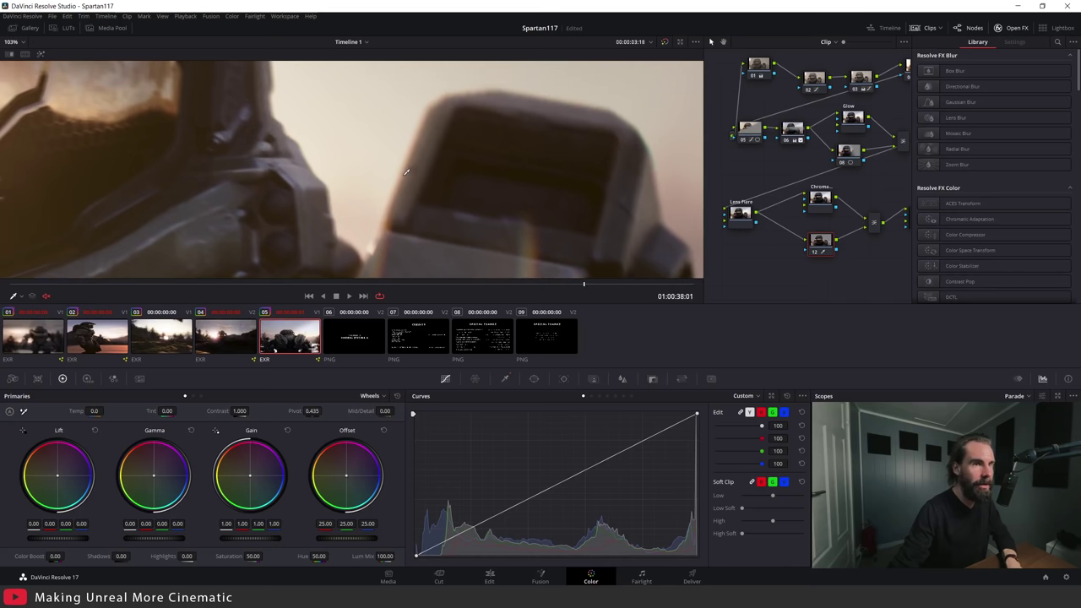
{"action": "scroll", "coordinate": [407, 171], "scroll_direction": "down", "scroll_amount": 4}
{"action": "left_click", "coordinate": [820, 200]}
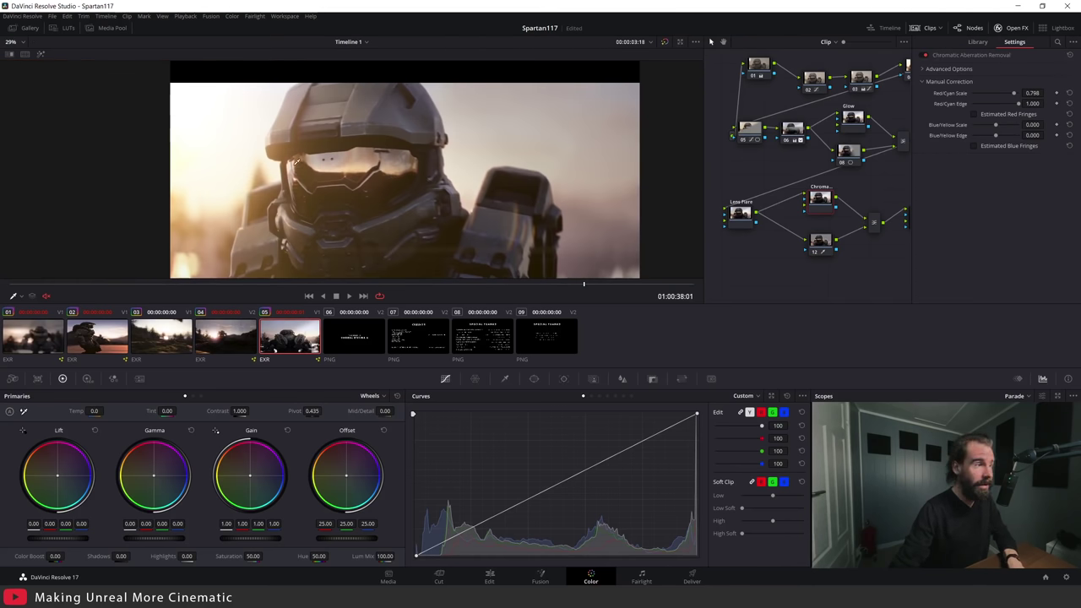
- Move to the previous shot, clip 04, whose Film Grain is set to Overlay
{"action": "scroll", "coordinate": [295, 160], "scroll_direction": "up", "scroll_amount": 1}
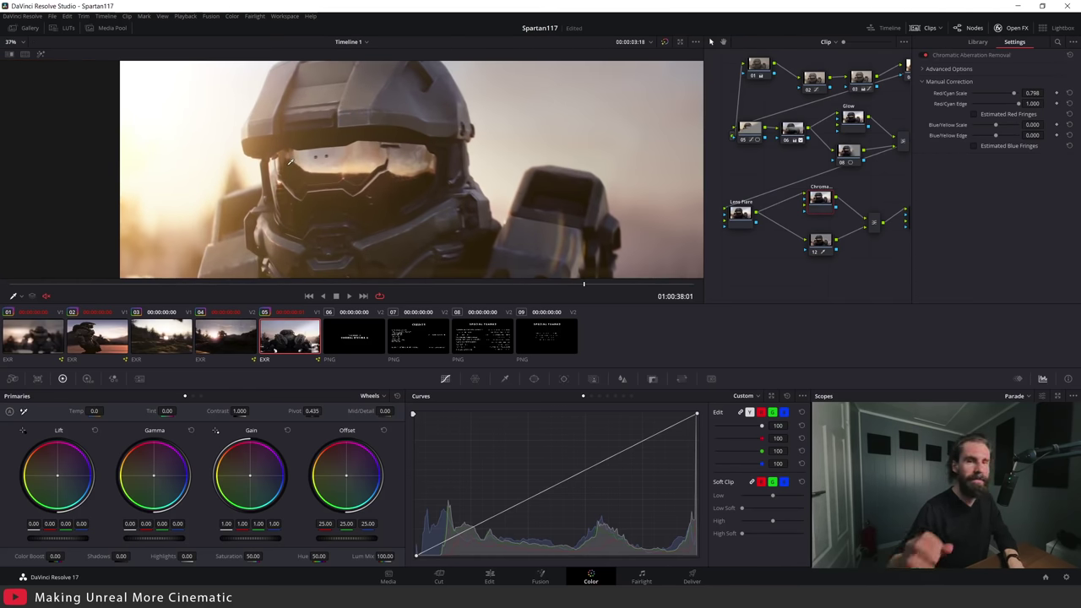
{"action": "scroll", "coordinate": [452, 181], "scroll_direction": "up", "scroll_amount": 1}
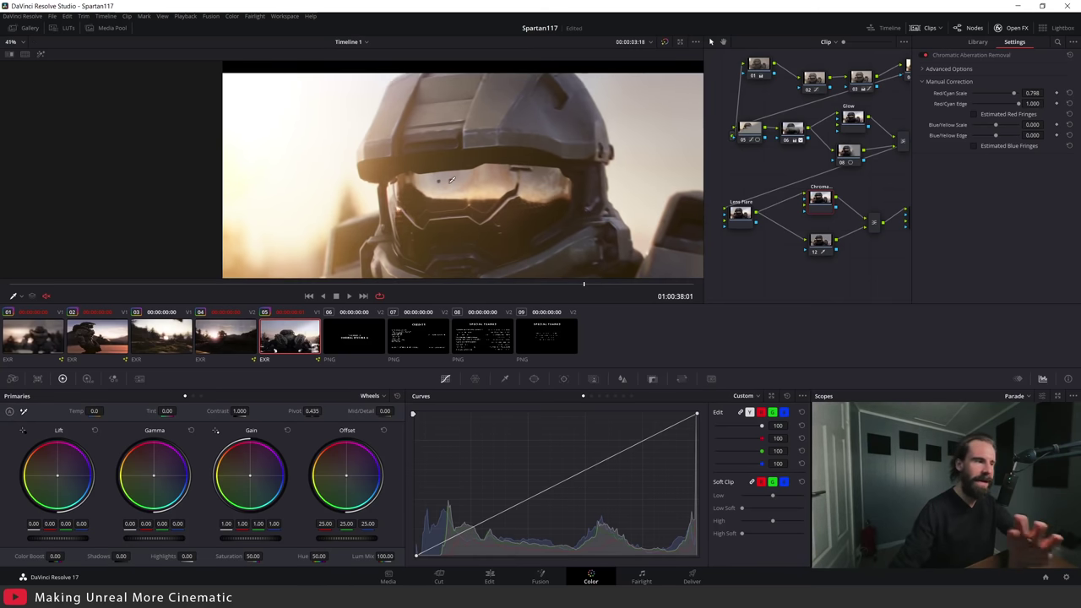
{"action": "key", "text": "Up"}
- Select node 11, then show the chromatic aberration node's settings
{"action": "scroll", "coordinate": [423, 213], "scroll_direction": "up", "scroll_amount": 4}
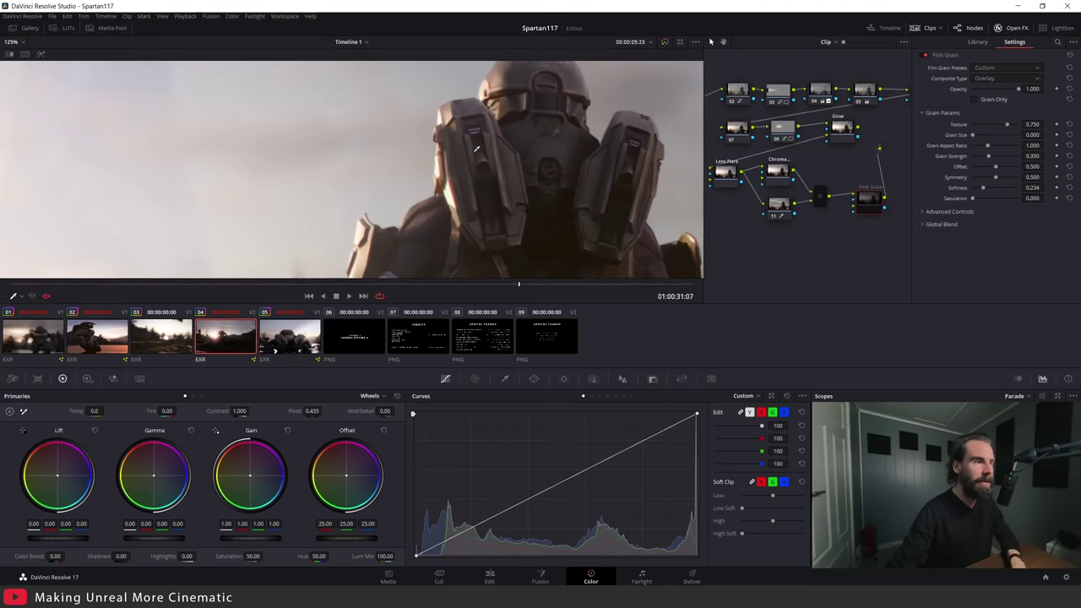
{"action": "scroll", "coordinate": [405, 180], "scroll_direction": "up", "scroll_amount": 2}
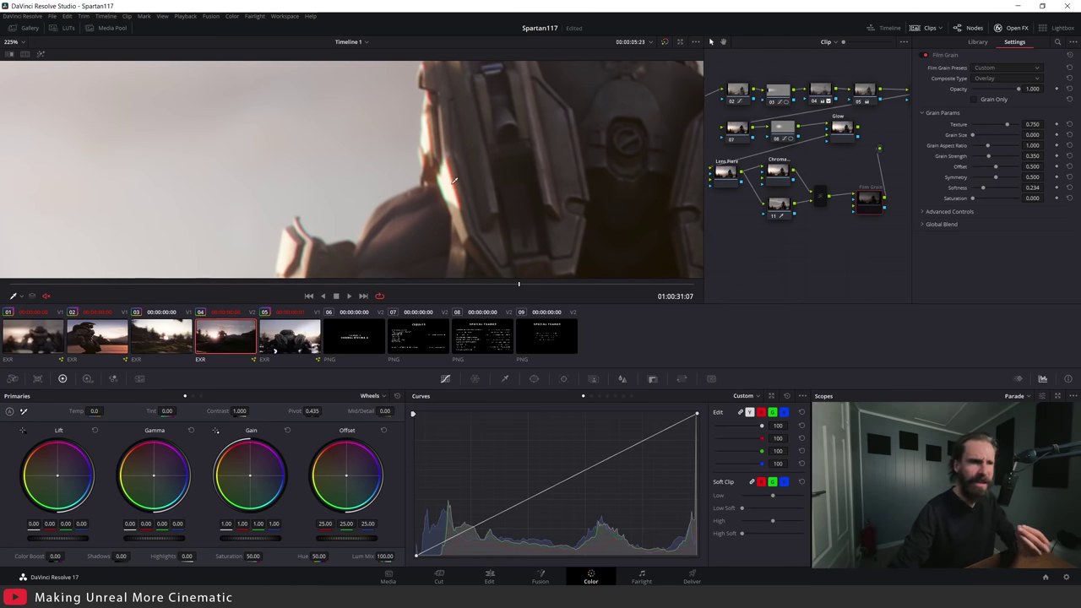
{"action": "scroll", "coordinate": [465, 164], "scroll_direction": "down", "scroll_amount": 5}
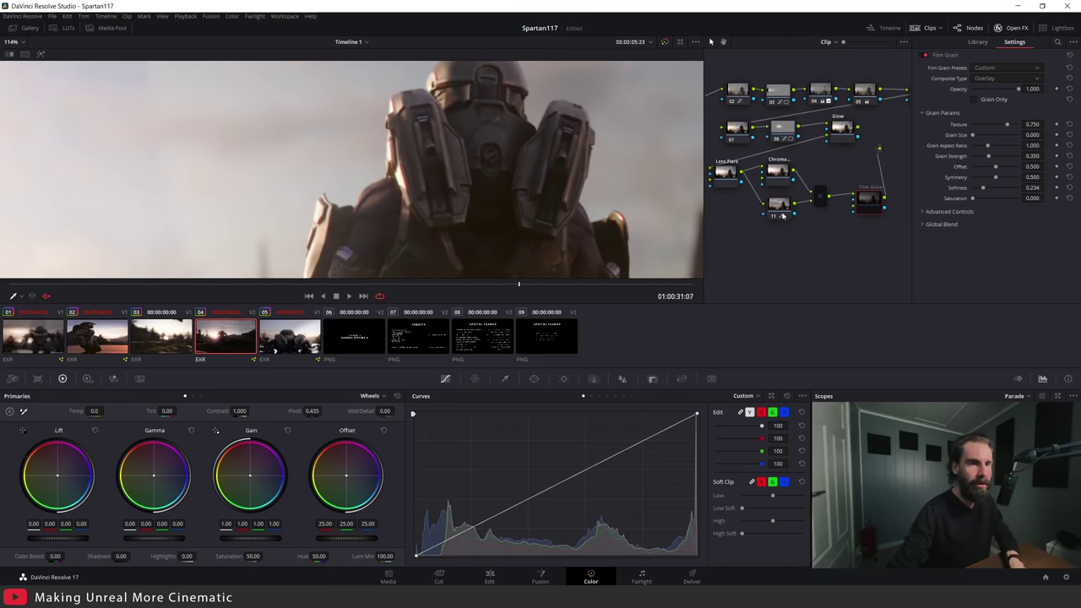
{"action": "left_click", "coordinate": [782, 215]}
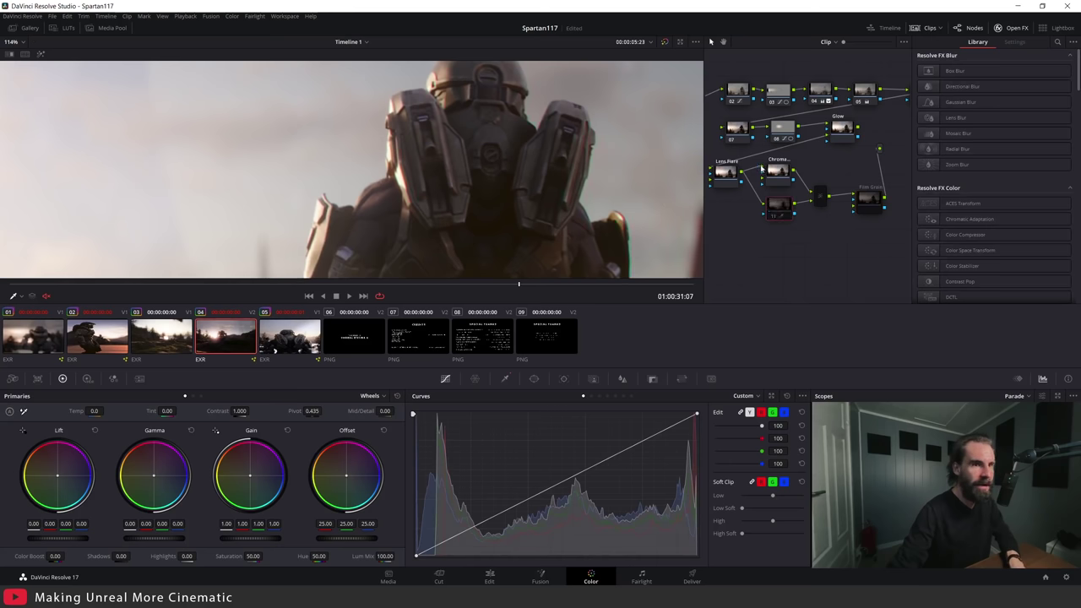
{"action": "left_click", "coordinate": [779, 171]}
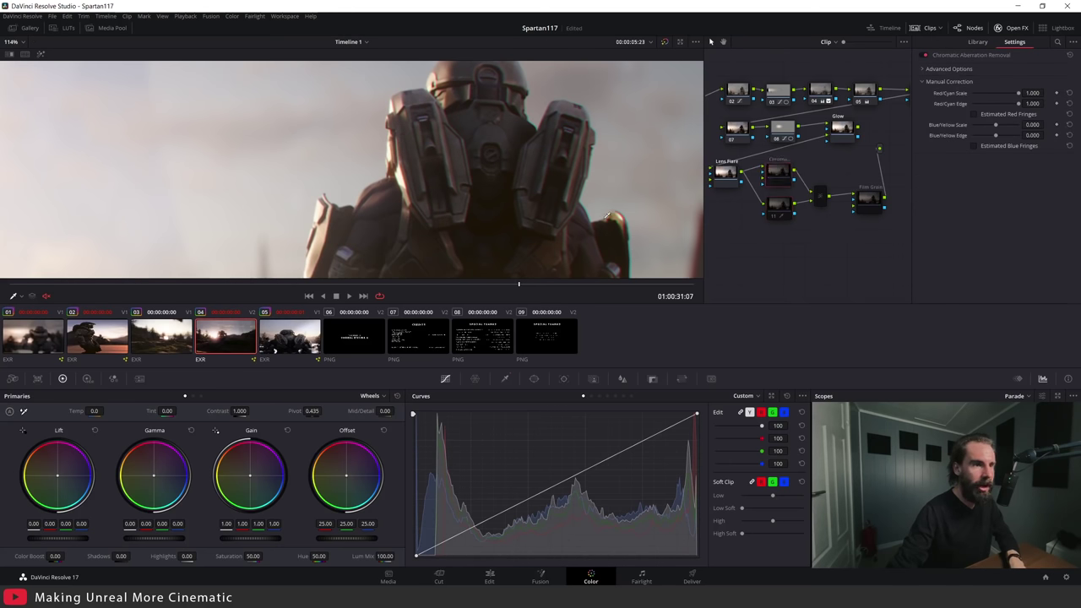
- Zoom and pan across the armor's colour fringes, the forest, and back to the Spartan
{"action": "scroll", "coordinate": [608, 234], "scroll_direction": "up", "scroll_amount": 2}
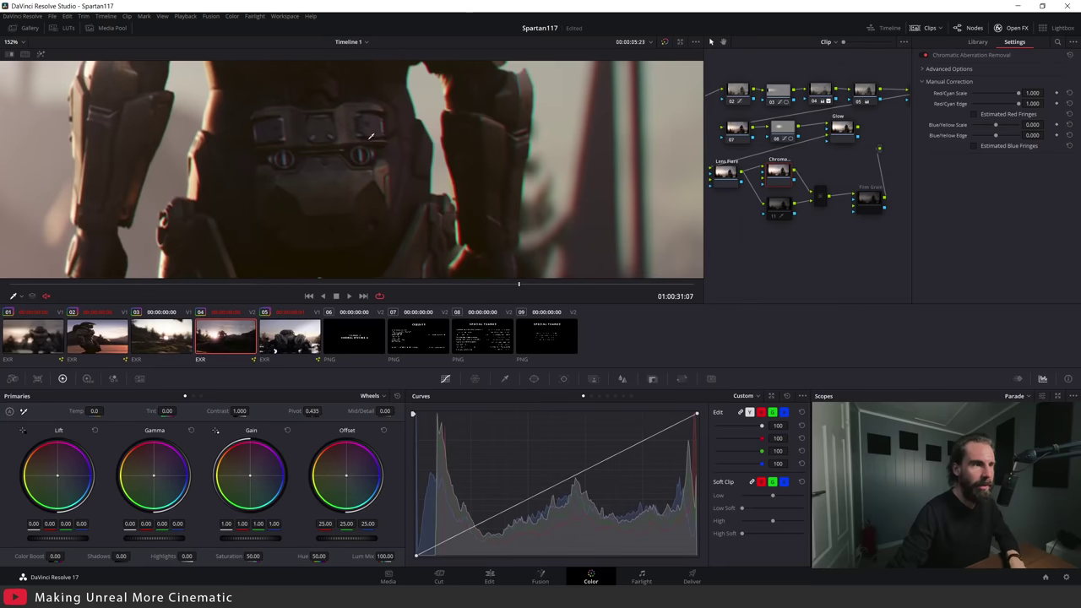
{"action": "middle_click_drag", "start_coordinate": [459, 168], "coordinate": [475, 232]}
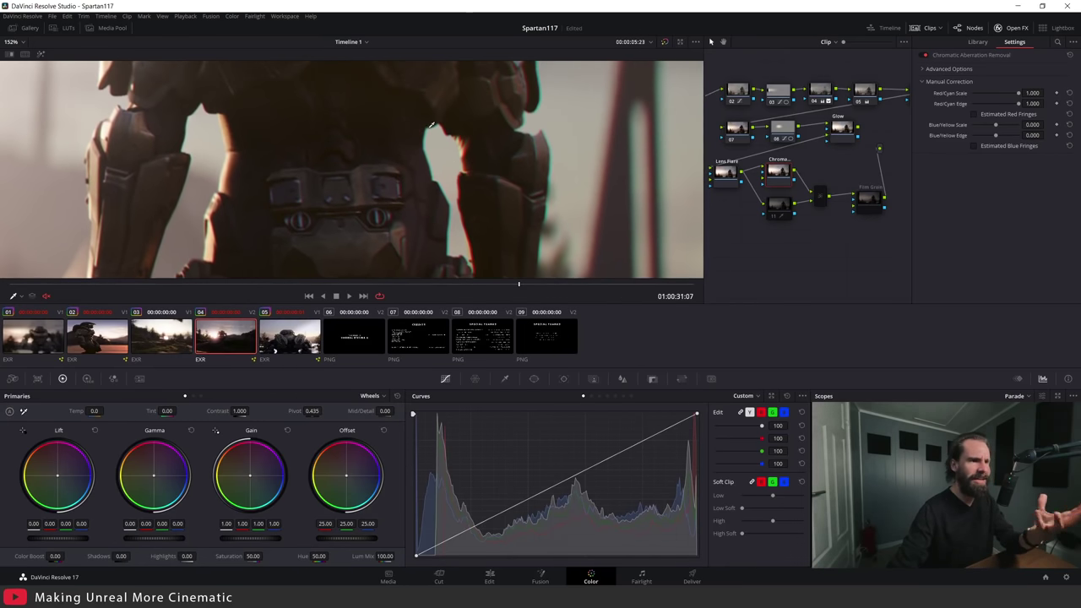
{"action": "scroll", "coordinate": [463, 123], "scroll_direction": "down", "scroll_amount": 2}
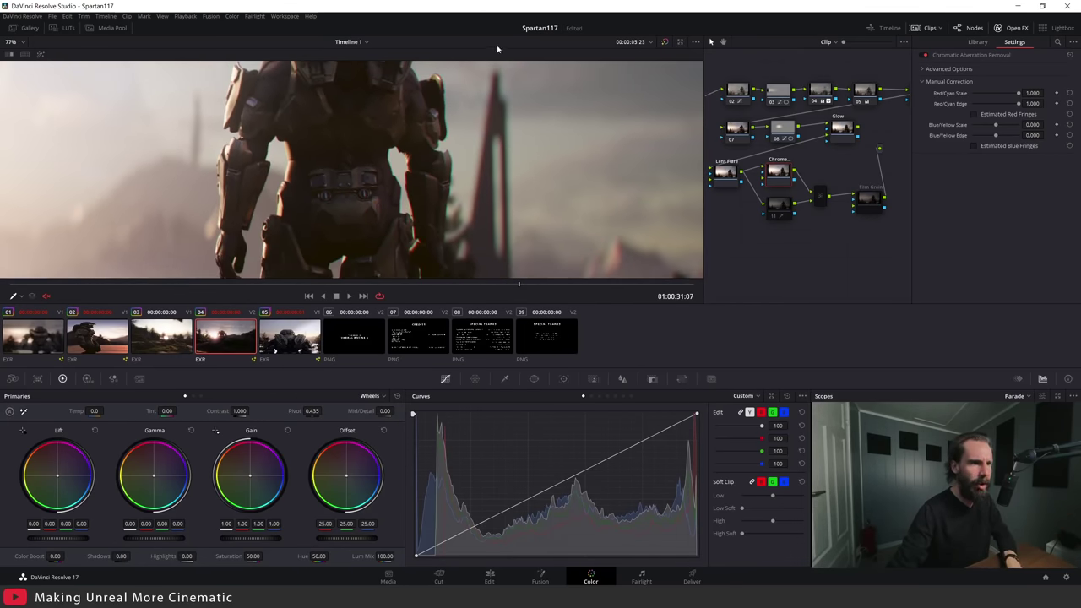
{"action": "scroll", "coordinate": [500, 71], "scroll_direction": "down", "scroll_amount": 2}
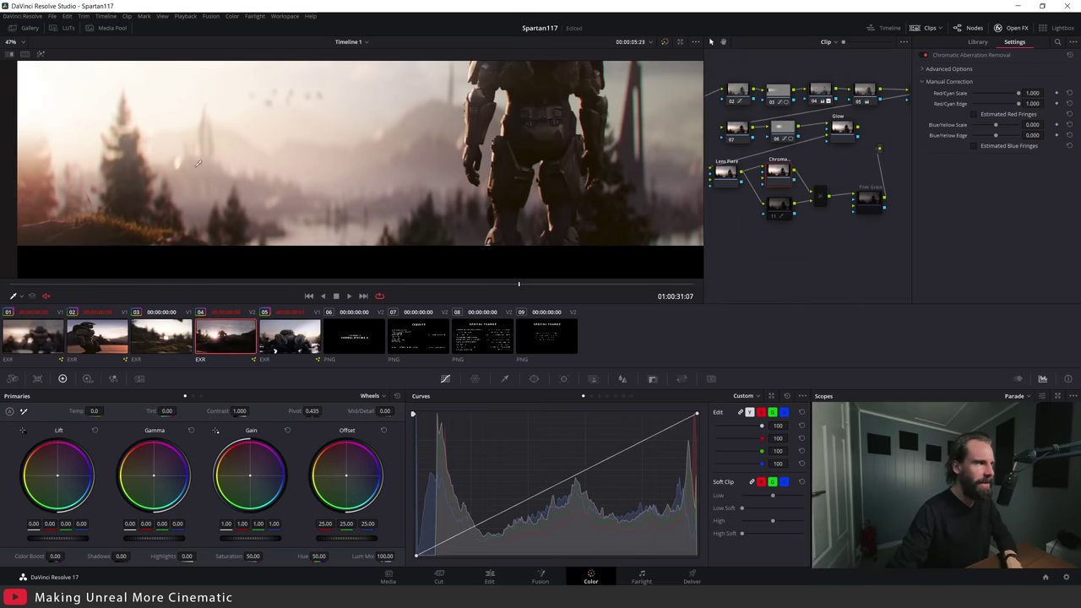
{"action": "middle_click_drag", "start_coordinate": [116, 229], "coordinate": [479, 229]}
{"action": "scroll", "coordinate": [536, 194], "scroll_direction": "up", "scroll_amount": 2}
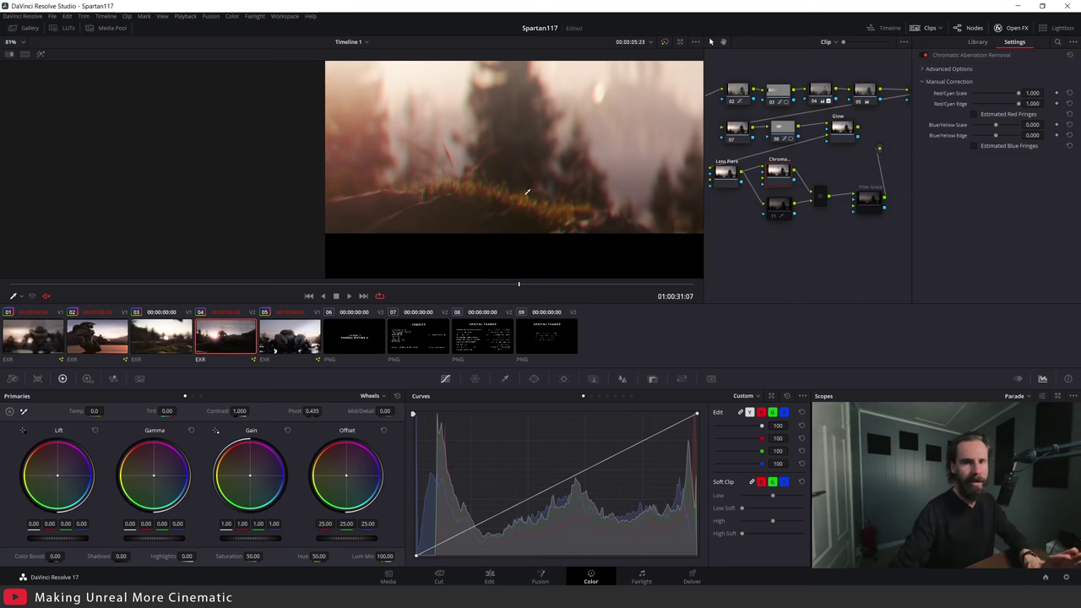
{"action": "scroll", "coordinate": [528, 192], "scroll_direction": "down", "scroll_amount": 4}
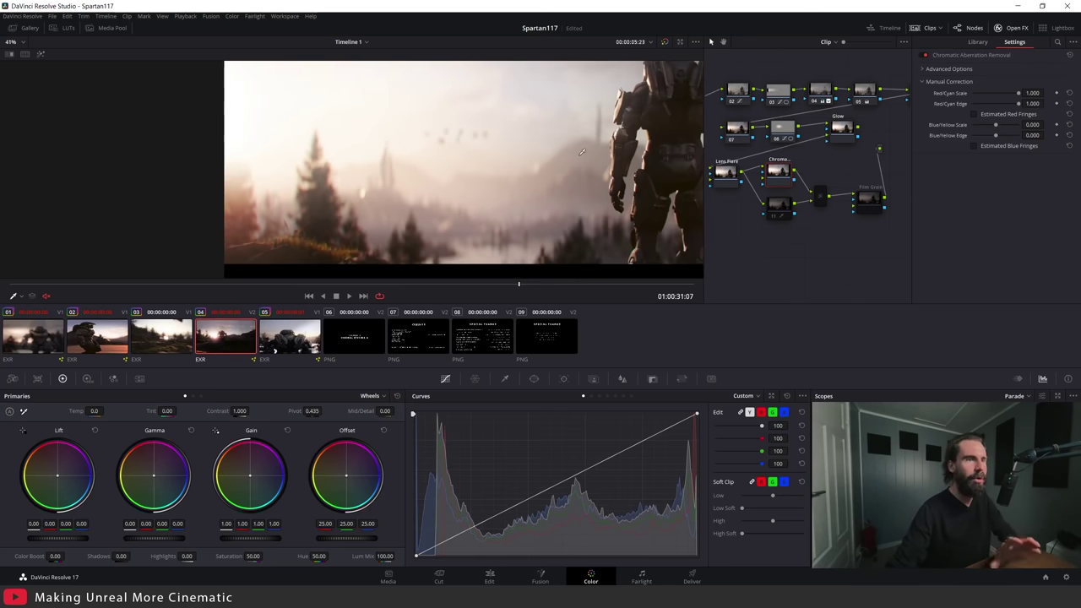
{"action": "middle_click_drag", "start_coordinate": [540, 211], "coordinate": [322, 247]}
{"action": "scroll", "coordinate": [322, 248], "scroll_direction": "up", "scroll_amount": 5}
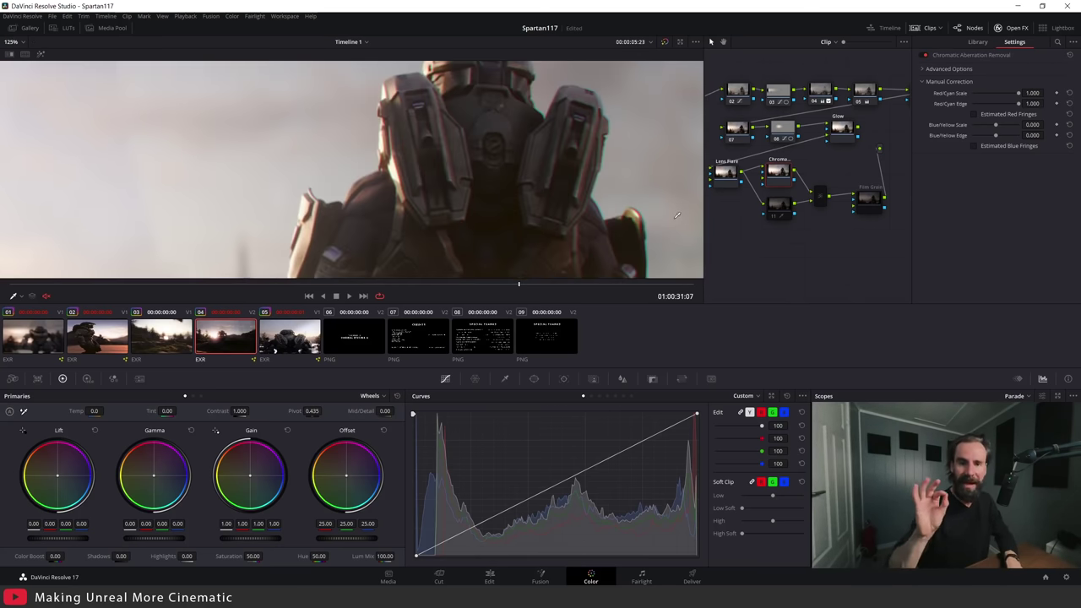
- Reselect node 11, inspect the helmet top and forest, then go to clip 05
{"action": "left_click", "coordinate": [782, 206]}
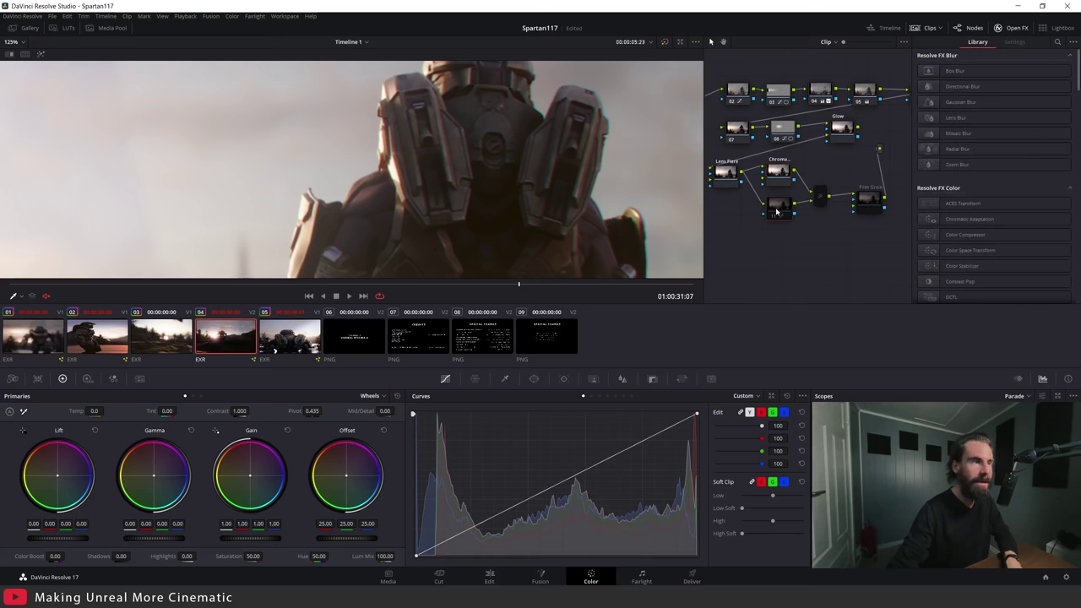
{"action": "scroll", "coordinate": [454, 130], "scroll_direction": "up", "scroll_amount": 3}
{"action": "scroll", "coordinate": [582, 209], "scroll_direction": "down", "scroll_amount": 2}
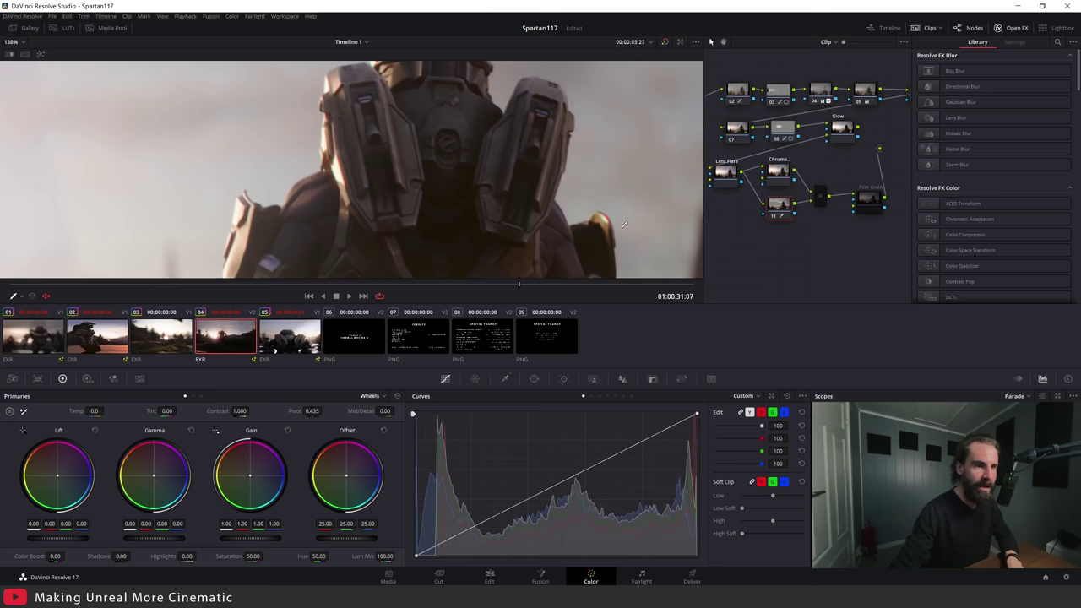
{"action": "middle_click_drag", "start_coordinate": [458, 150], "coordinate": [489, 180]}
{"action": "middle_click_drag", "start_coordinate": [402, 247], "coordinate": [415, 276]}
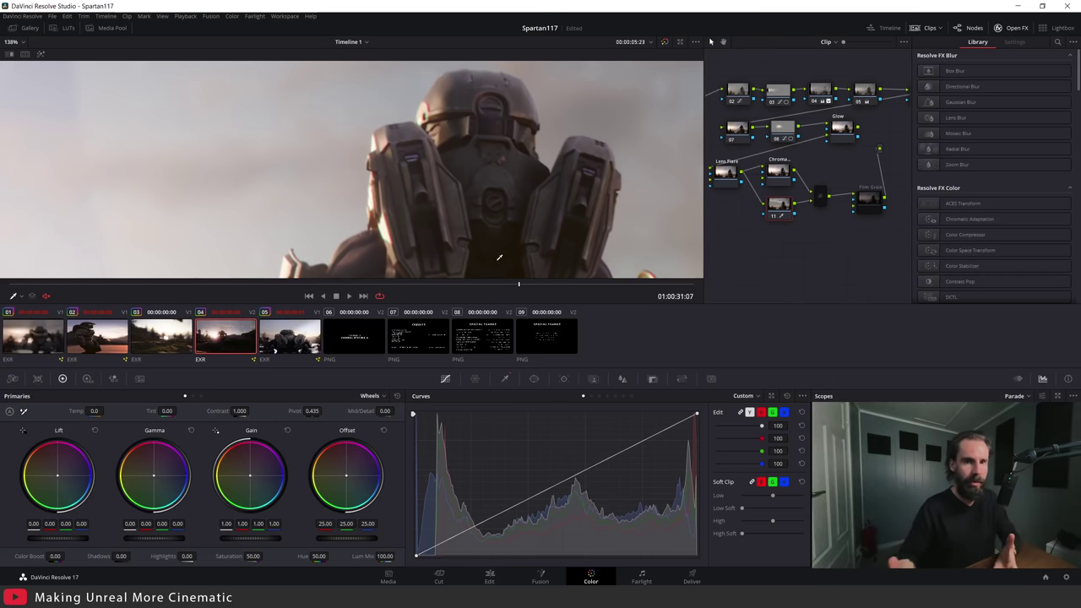
{"action": "scroll", "coordinate": [285, 235], "scroll_direction": "down", "scroll_amount": 3}
{"action": "middle_click_drag", "start_coordinate": [285, 235], "coordinate": [341, 178]}
{"action": "scroll", "coordinate": [341, 178], "scroll_direction": "down", "scroll_amount": 1}
{"action": "scroll", "coordinate": [341, 177], "scroll_direction": "up", "scroll_amount": 3}
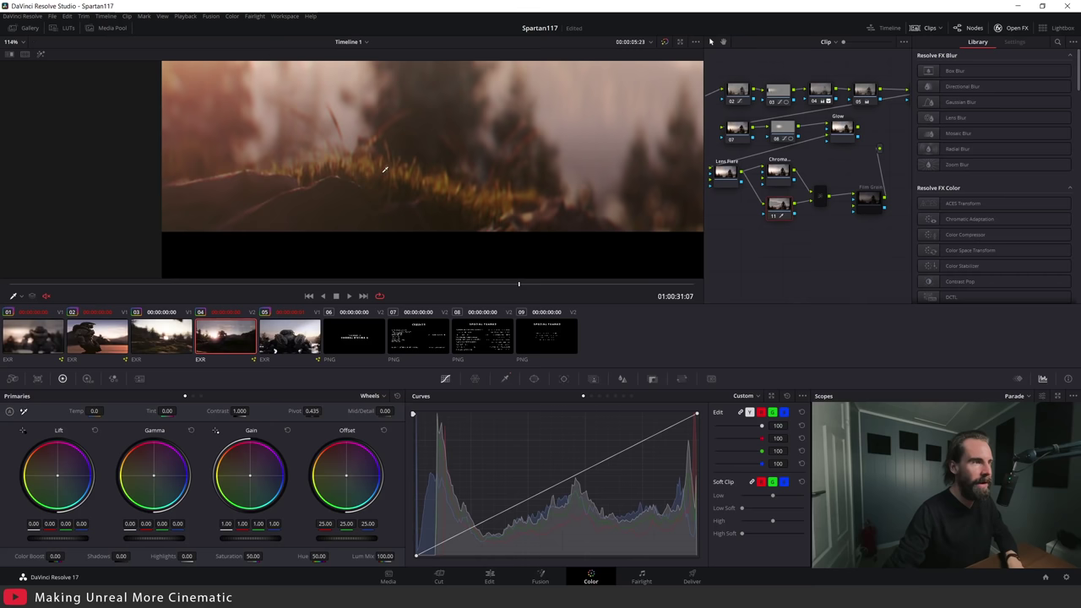
{"action": "scroll", "coordinate": [475, 131], "scroll_direction": "down", "scroll_amount": 3}
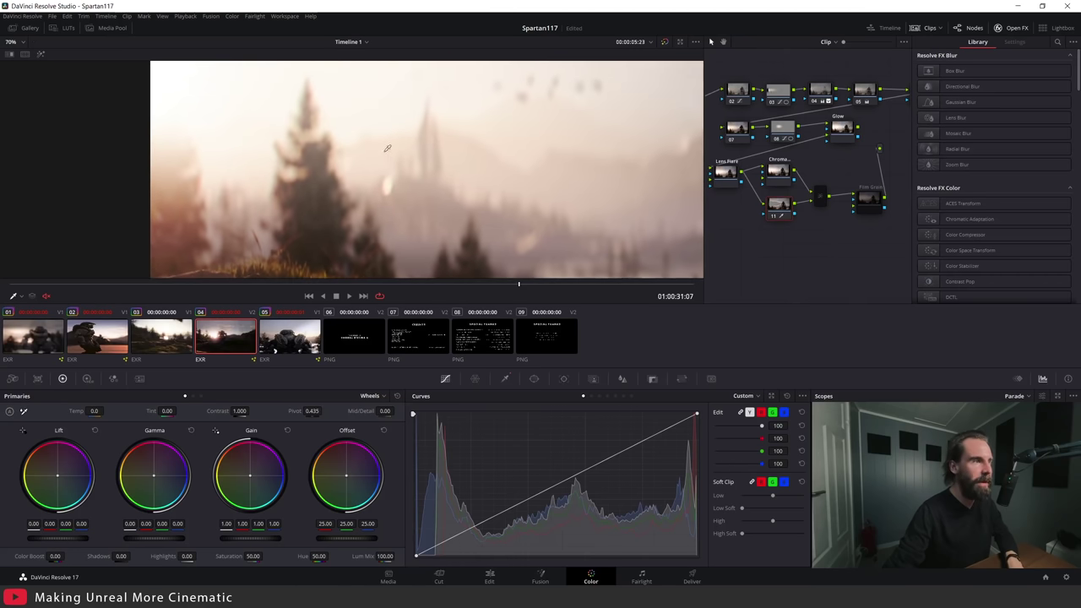
{"action": "scroll", "coordinate": [427, 184], "scroll_direction": "down", "scroll_amount": 4}
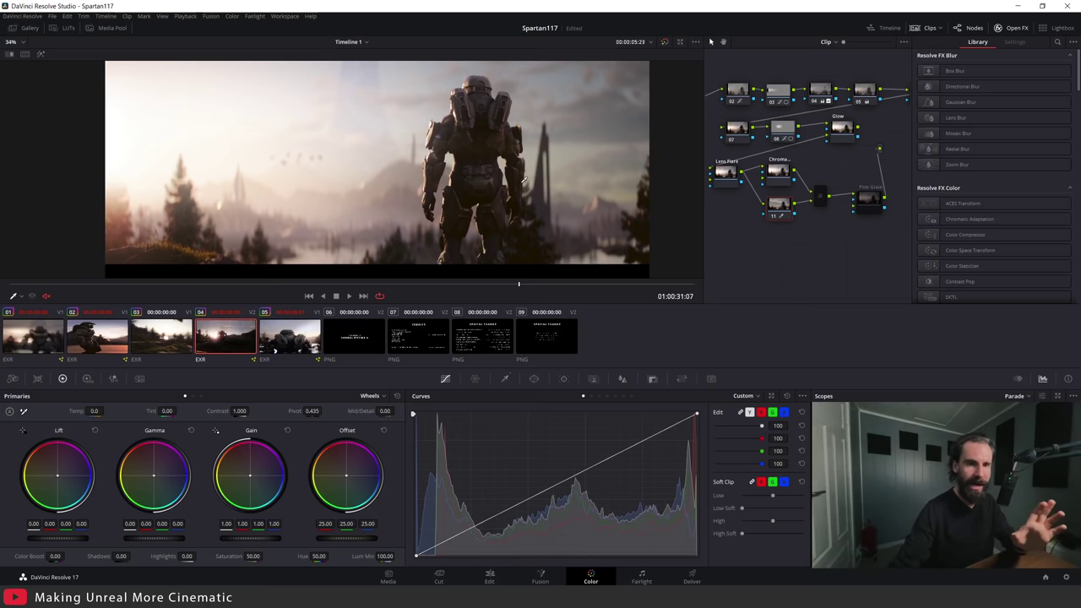
{"action": "key", "text": "Down"}
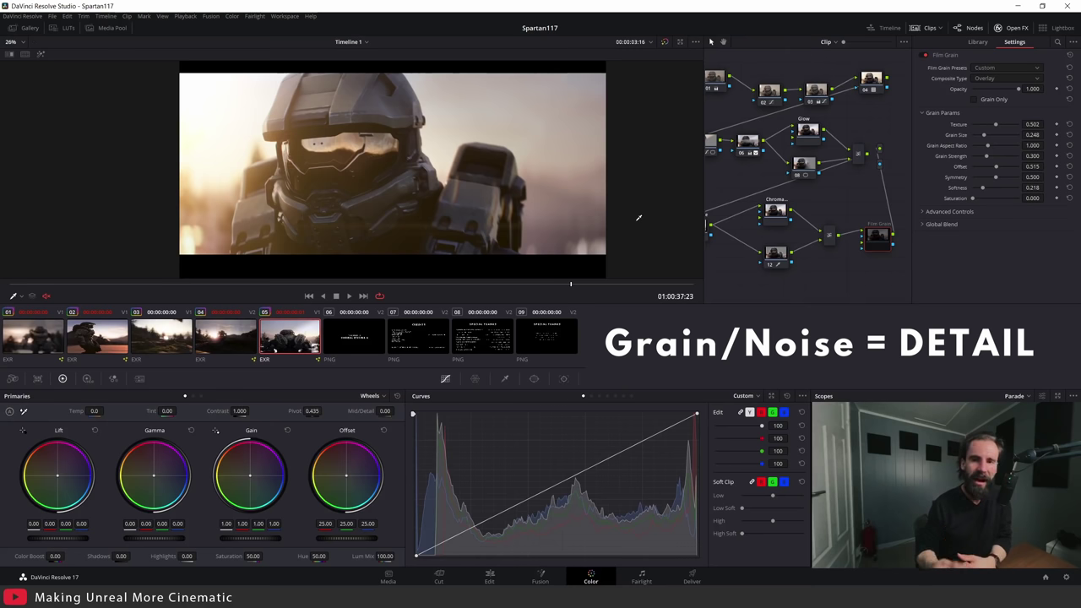
{"action": "scroll", "coordinate": [639, 217], "scroll_direction": "up", "scroll_amount": 1}
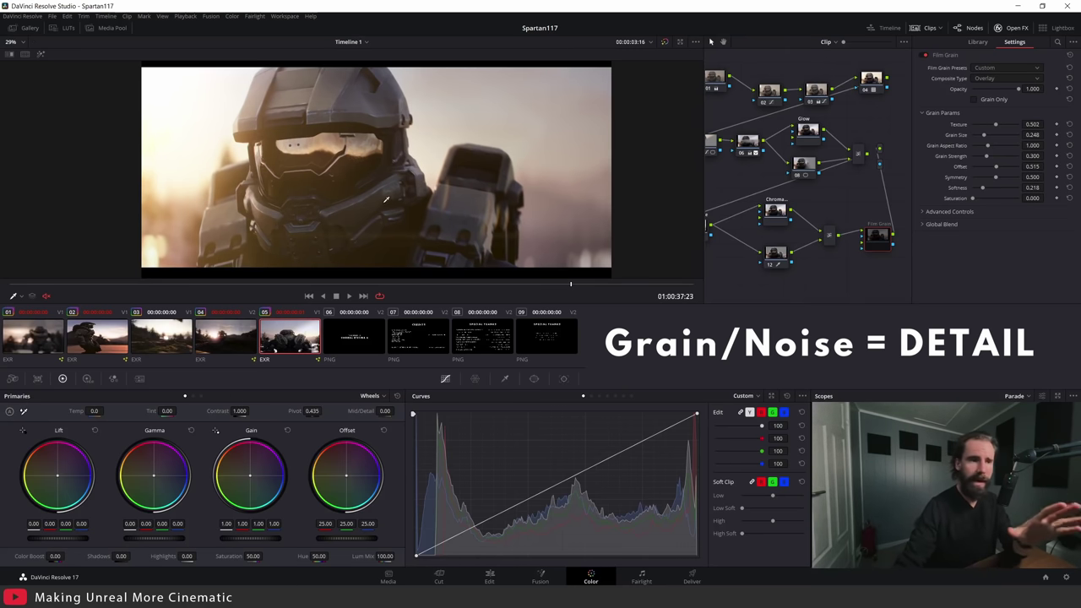
{"action": "middle_click_drag", "start_coordinate": [432, 191], "coordinate": [416, 185]}
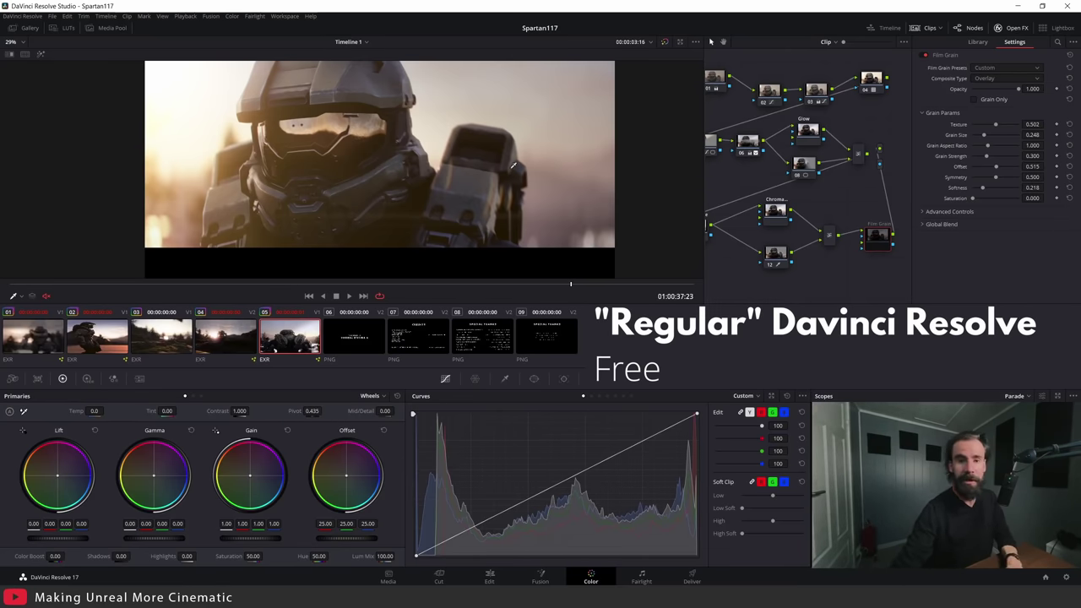
{"action": "scroll", "coordinate": [469, 193], "scroll_direction": "up", "scroll_amount": 5}
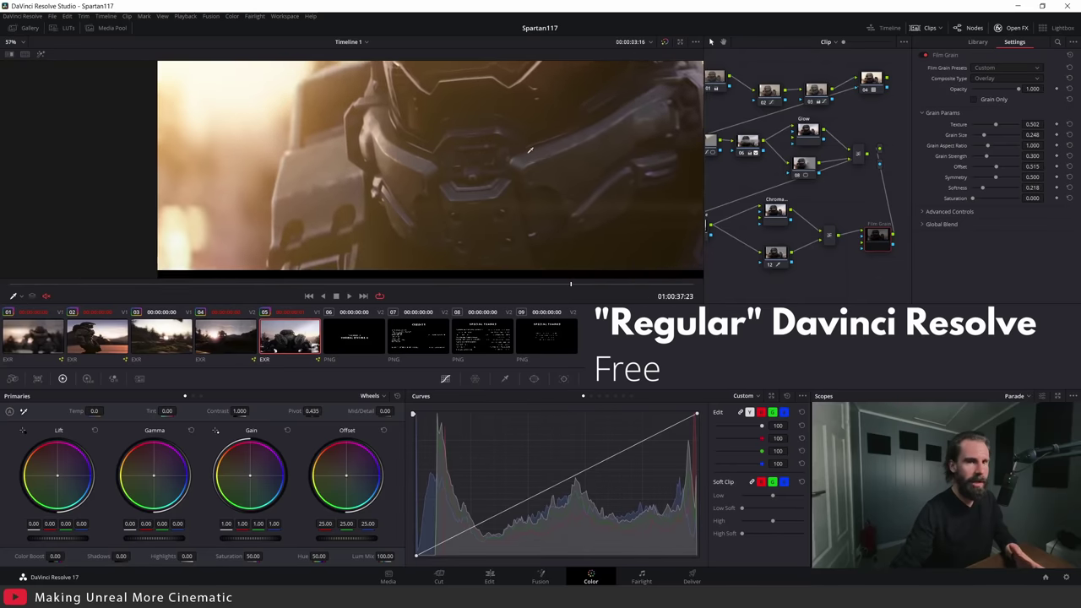
{"action": "scroll", "coordinate": [520, 142], "scroll_direction": "down", "scroll_amount": 3}
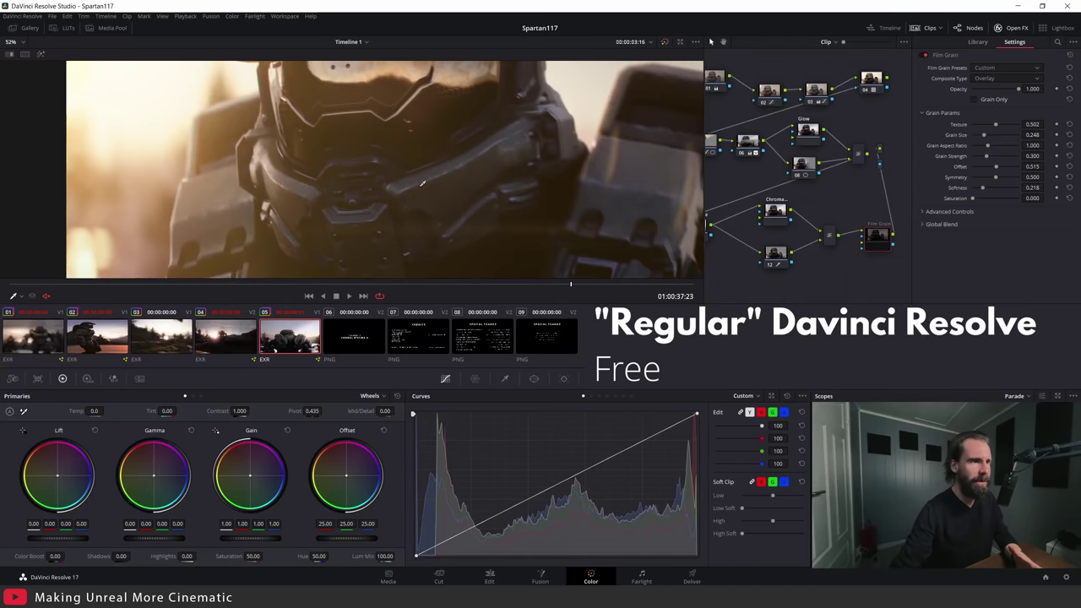
{"action": "scroll", "coordinate": [390, 190], "scroll_direction": "up", "scroll_amount": 3}
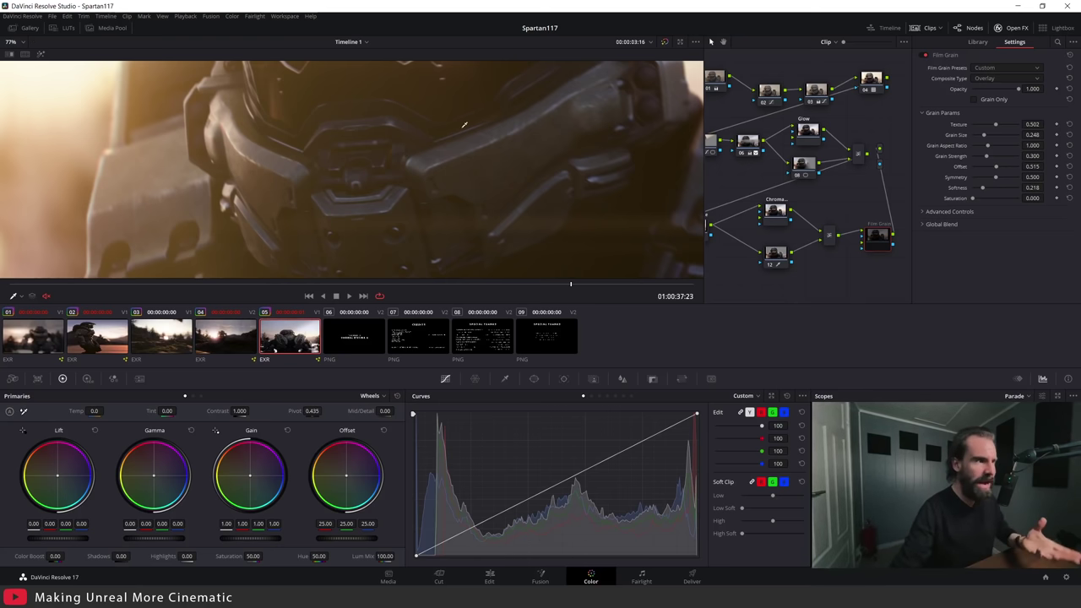
{"action": "scroll", "coordinate": [474, 166], "scroll_direction": "down", "scroll_amount": 2}
{"action": "scroll", "coordinate": [461, 182], "scroll_direction": "down", "scroll_amount": 3}
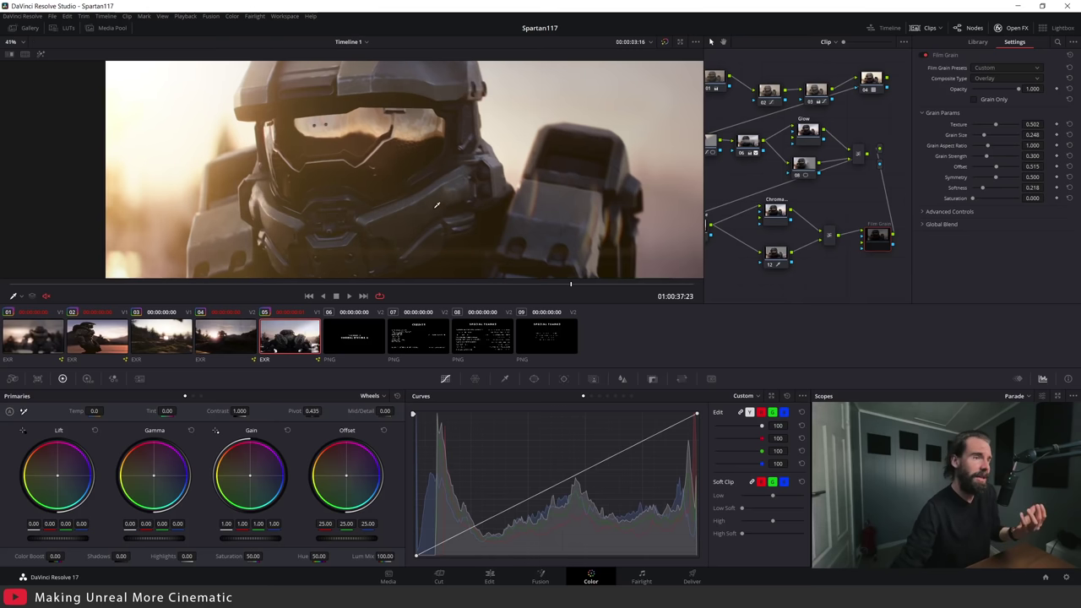
{"action": "middle_click_drag", "start_coordinate": [438, 205], "coordinate": [445, 162]}
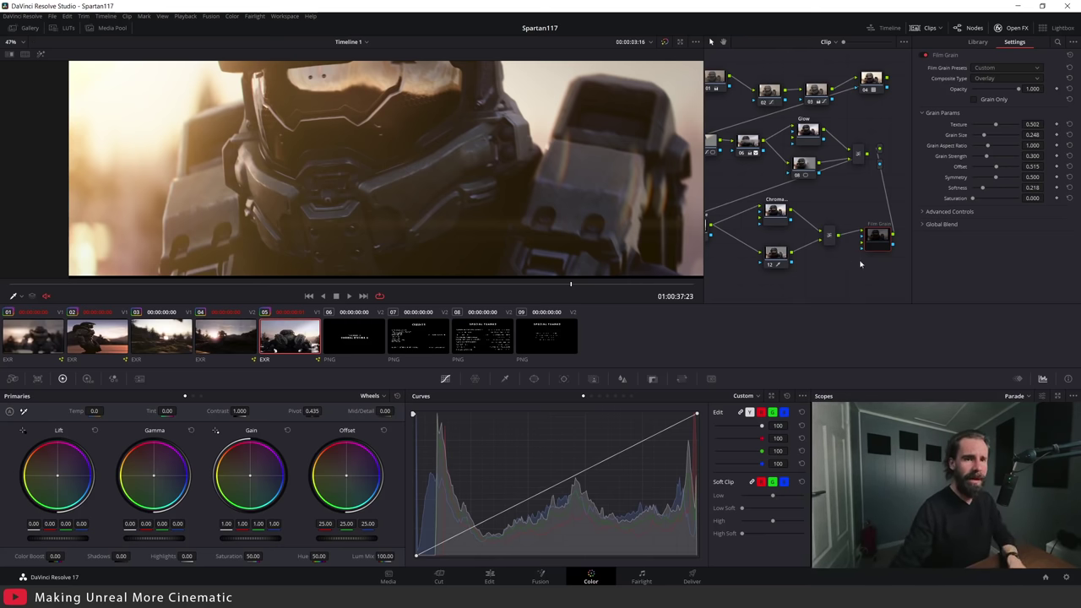
- Nudge the Film Grain node slightly up and zoom in on the helmet's grain
{"action": "left_click_drag", "start_coordinate": [880, 243], "coordinate": [877, 238]}
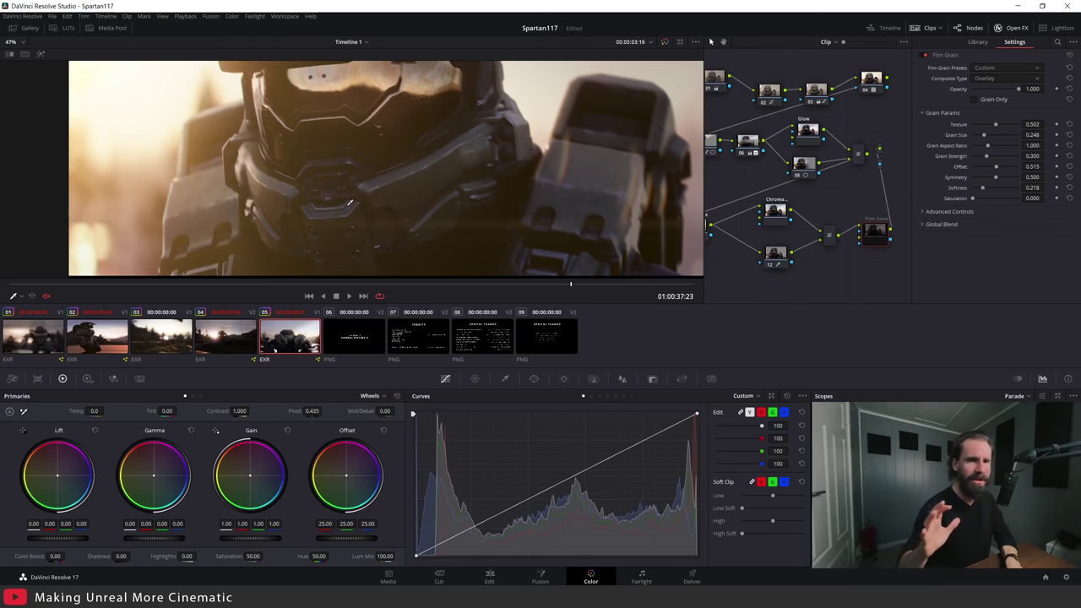
{"action": "scroll", "coordinate": [347, 201], "scroll_direction": "up", "scroll_amount": 5}
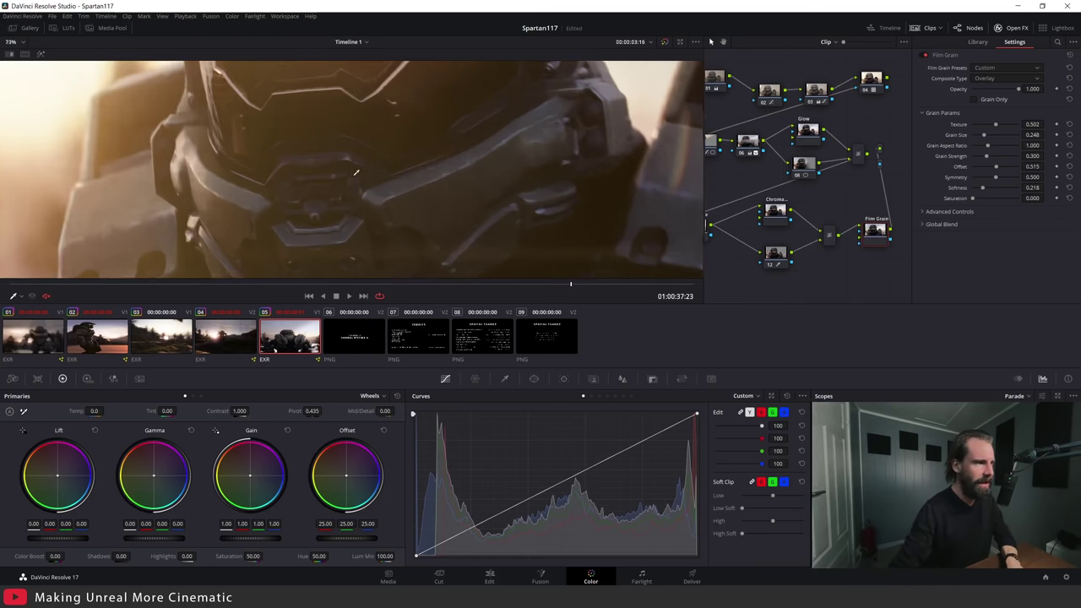
{"action": "scroll", "coordinate": [311, 186], "scroll_direction": "up", "scroll_amount": 1}
{"action": "middle_click_drag", "start_coordinate": [312, 187], "coordinate": [351, 157]}
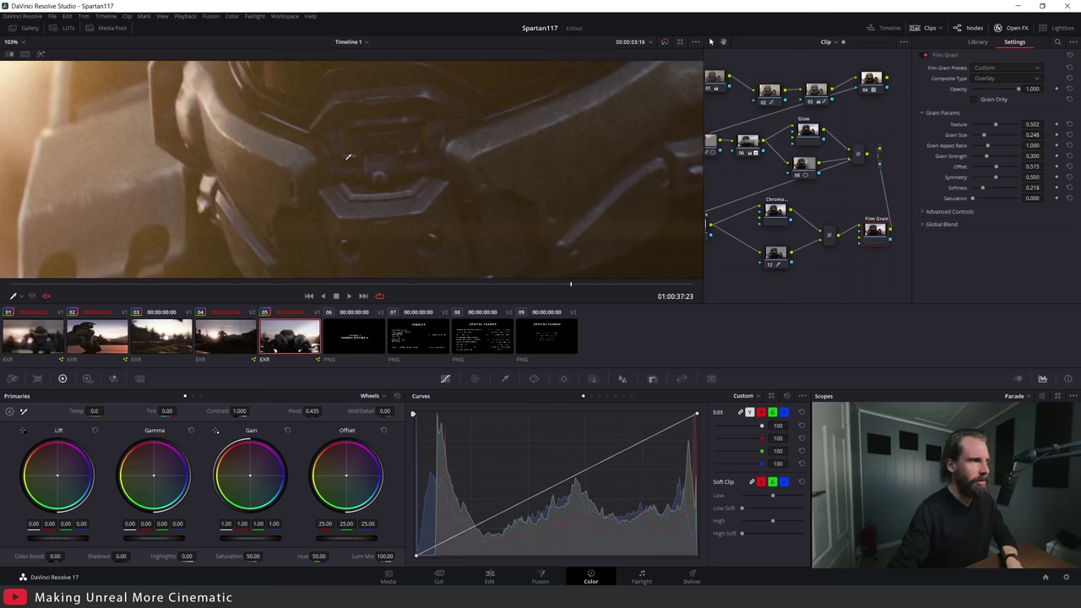
{"action": "scroll", "coordinate": [348, 156], "scroll_direction": "down", "scroll_amount": 1}
{"action": "middle_click_drag", "start_coordinate": [293, 109], "coordinate": [332, 164]}
- Toggle the Film Grain node off and on with Ctrl+D while inspecting the helmet's sides
{"action": "key", "text": "ctrl+d"}
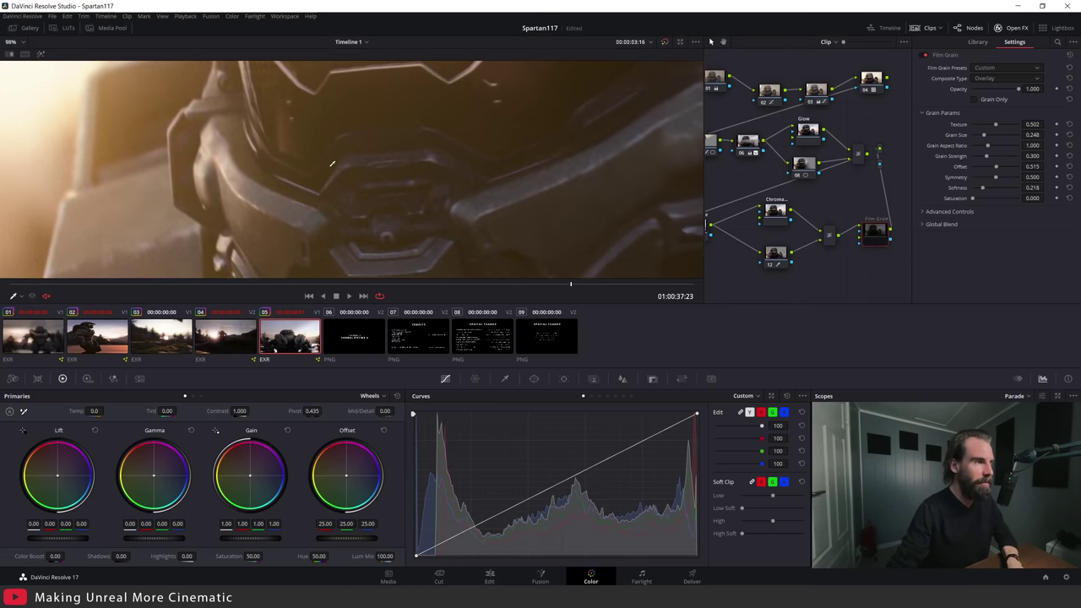
{"action": "key", "text": "ctrl+d"}
{"action": "key", "text": "ctrl+d"}
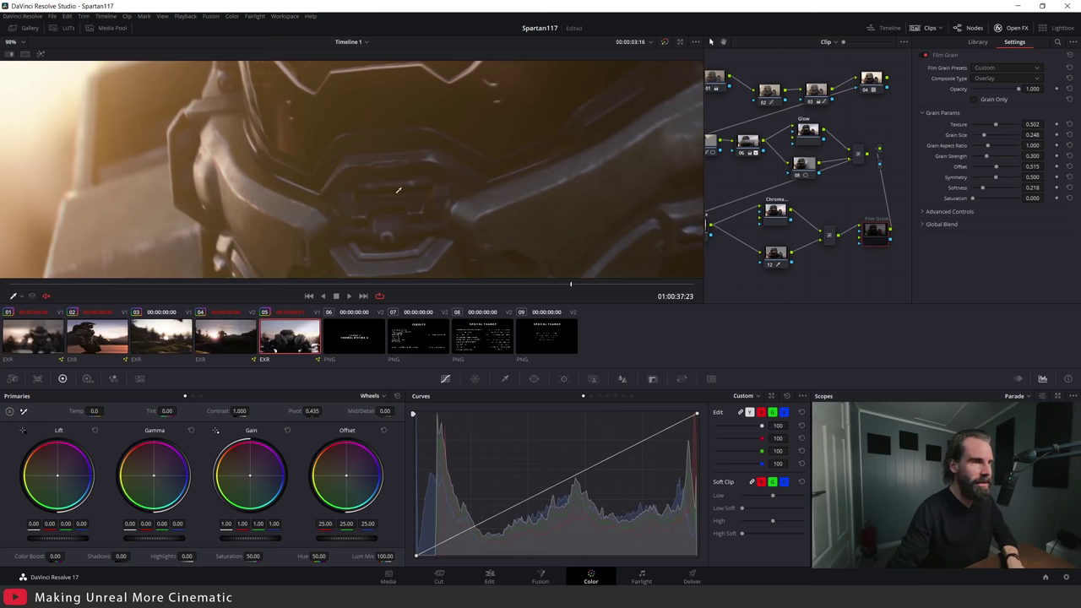
{"action": "key", "text": "ctrl+d"}
{"action": "middle_click_drag", "start_coordinate": [550, 206], "coordinate": [363, 206]}
{"action": "middle_click_drag", "start_coordinate": [470, 173], "coordinate": [332, 163]}
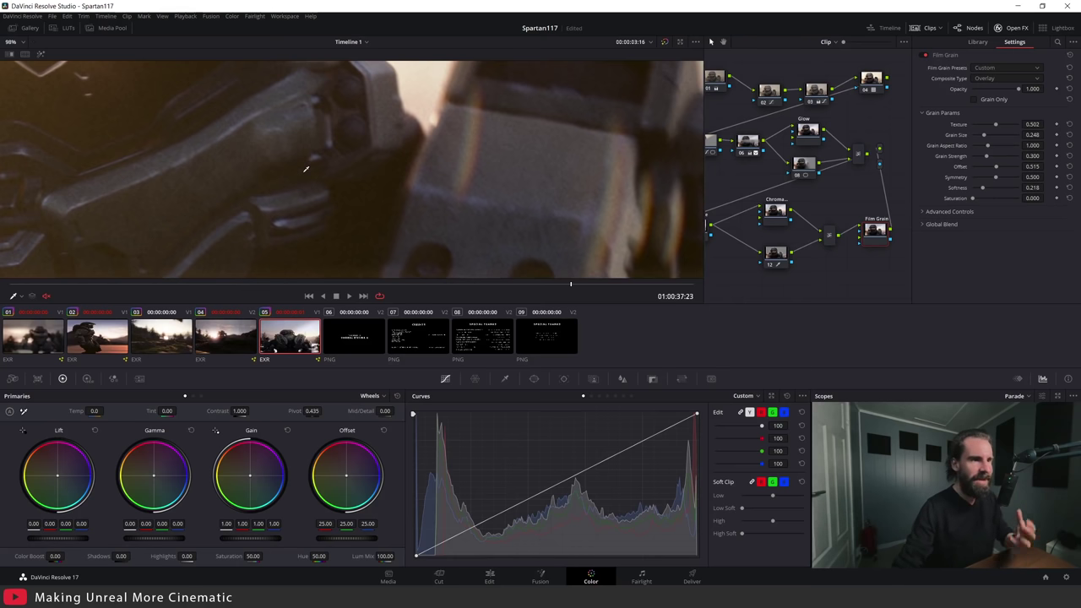
{"action": "scroll", "coordinate": [332, 161], "scroll_direction": "down", "scroll_amount": 4}
{"action": "scroll", "coordinate": [362, 111], "scroll_direction": "down", "scroll_amount": 2}
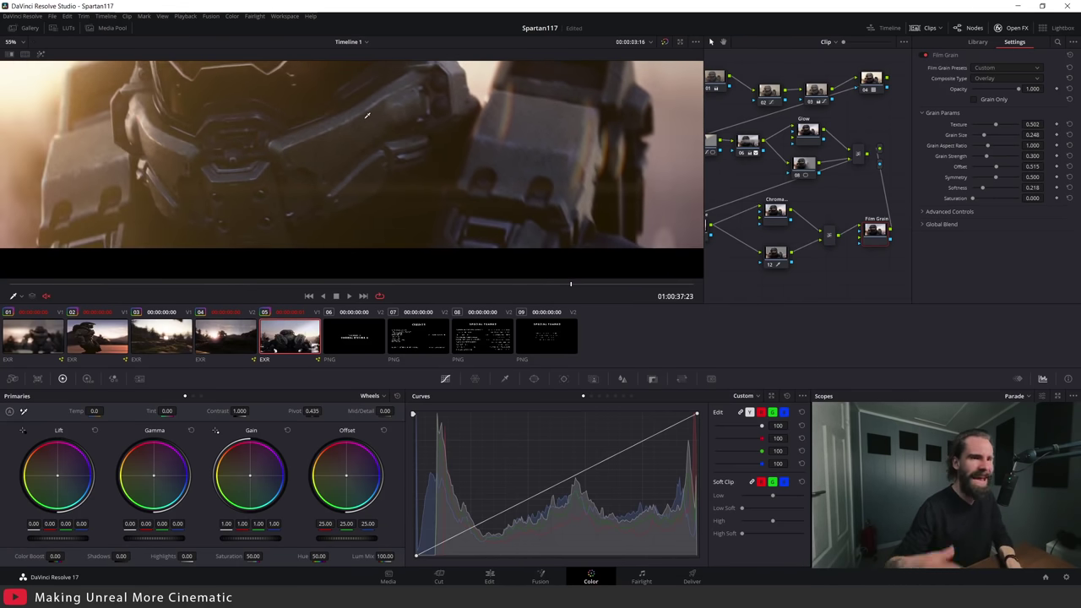
- Reframe the helmet close-up, then fit the whole frame in the viewer with Shift+Z
{"action": "middle_click_drag", "start_coordinate": [363, 113], "coordinate": [172, 188]}
{"action": "scroll", "coordinate": [172, 187], "scroll_direction": "up", "scroll_amount": 3}
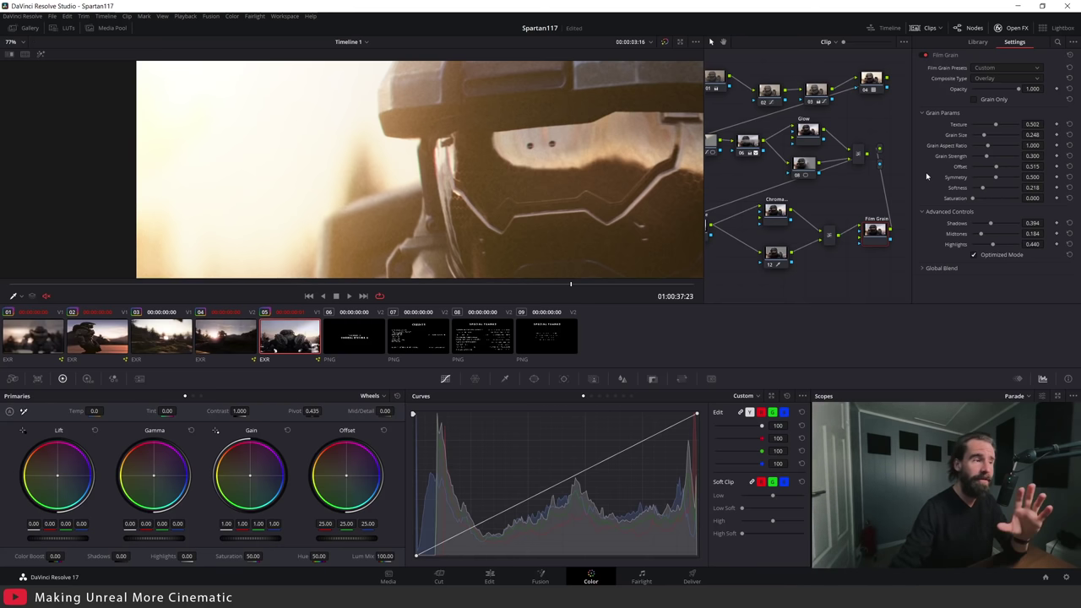
{"action": "key", "text": "shift+z"}
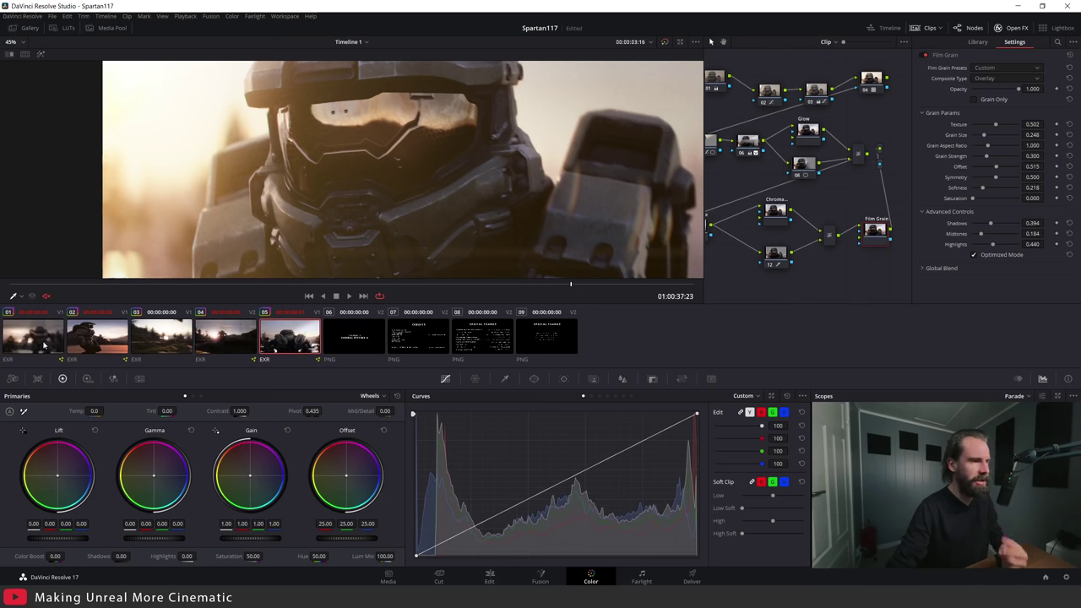
- Switch to clip 04 and toggle its Film Grain node with Ctrl+D, leaving it bypassed
{"action": "left_click", "coordinate": [225, 336]}
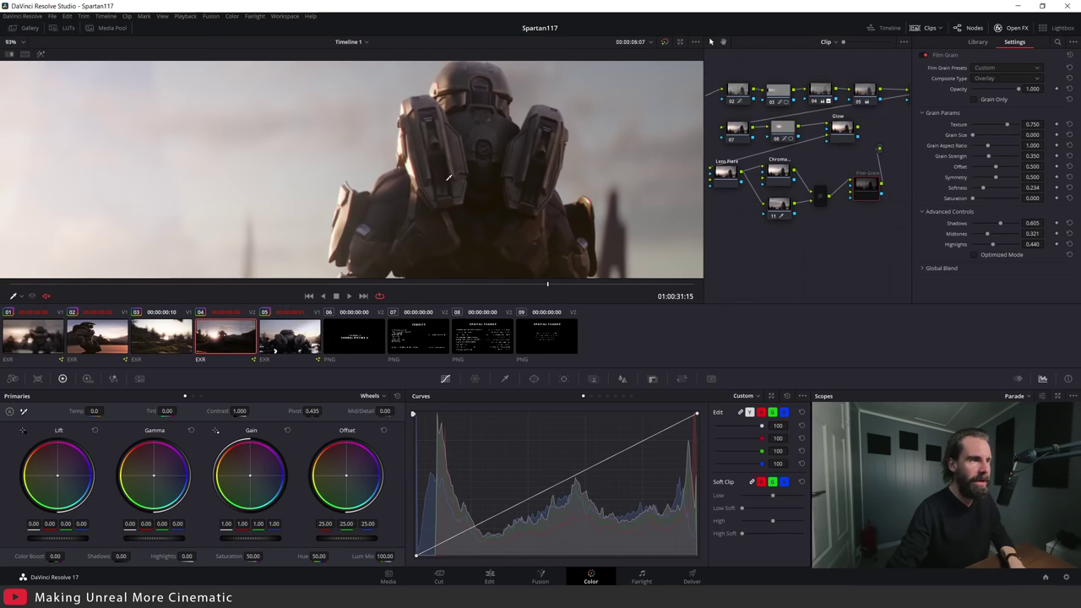
{"action": "key", "text": "ctrl+d"}
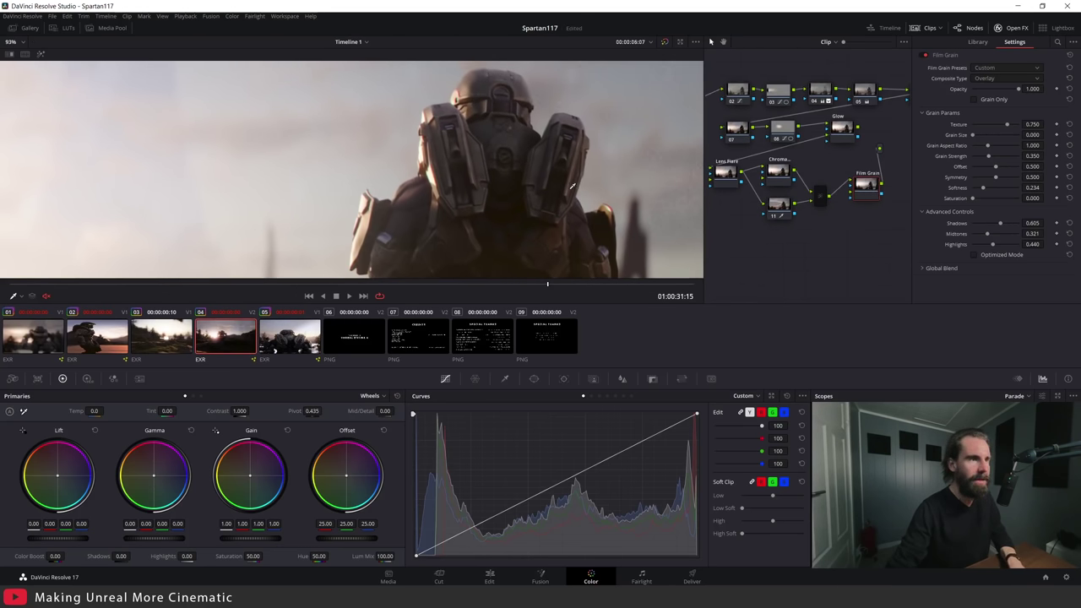
{"action": "key", "text": "ctrl+d"}
{"action": "key", "text": "ctrl+d"}
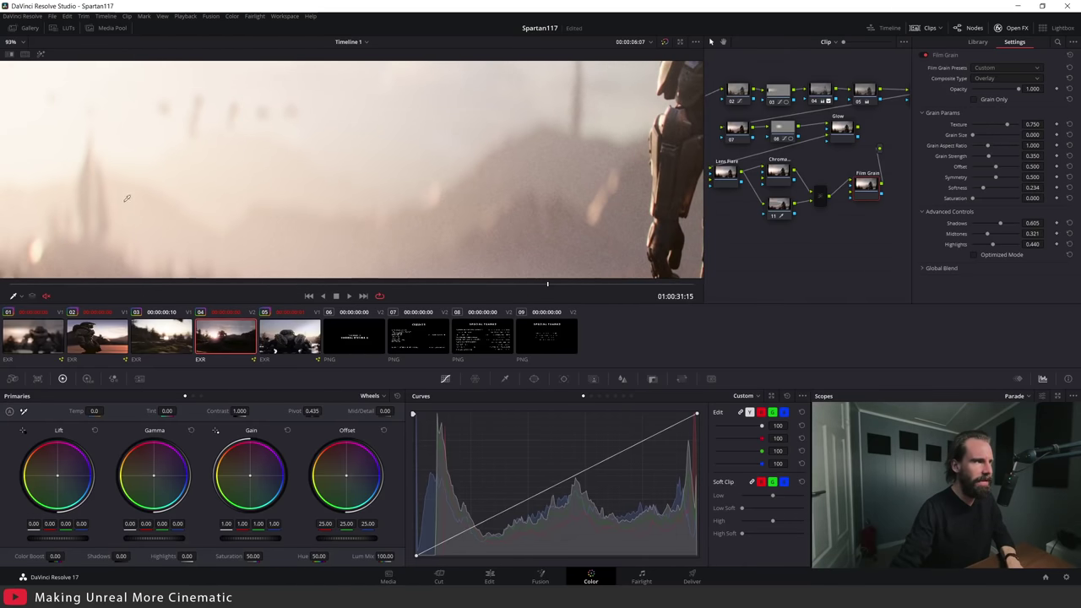
{"action": "scroll", "coordinate": [286, 194], "scroll_direction": "down", "scroll_amount": 5}
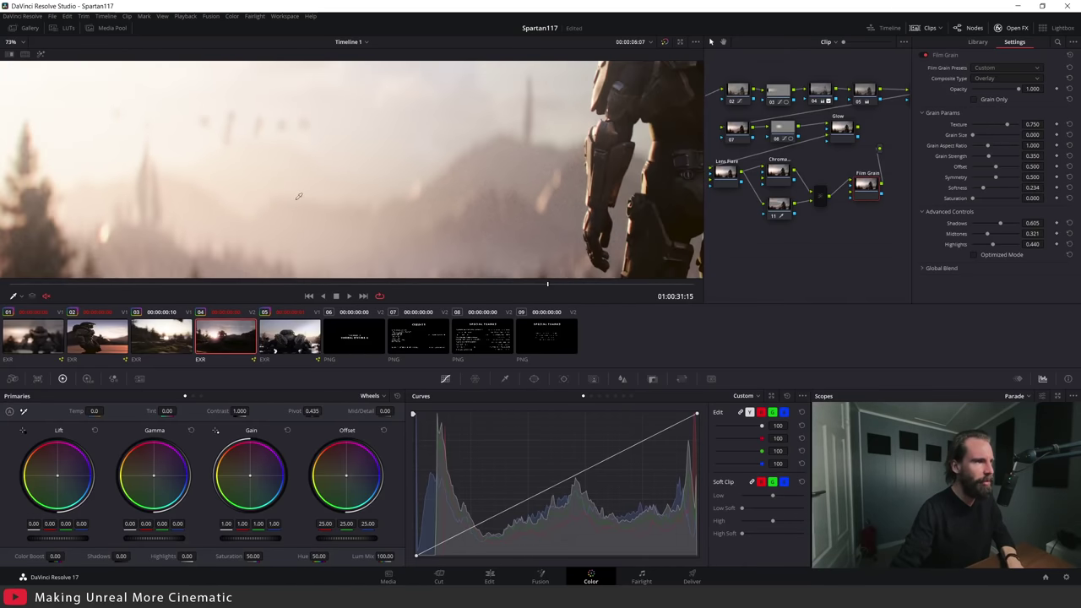
{"action": "scroll", "coordinate": [286, 194], "scroll_direction": "down", "scroll_amount": 2}
{"action": "key", "text": "ctrl+d"}
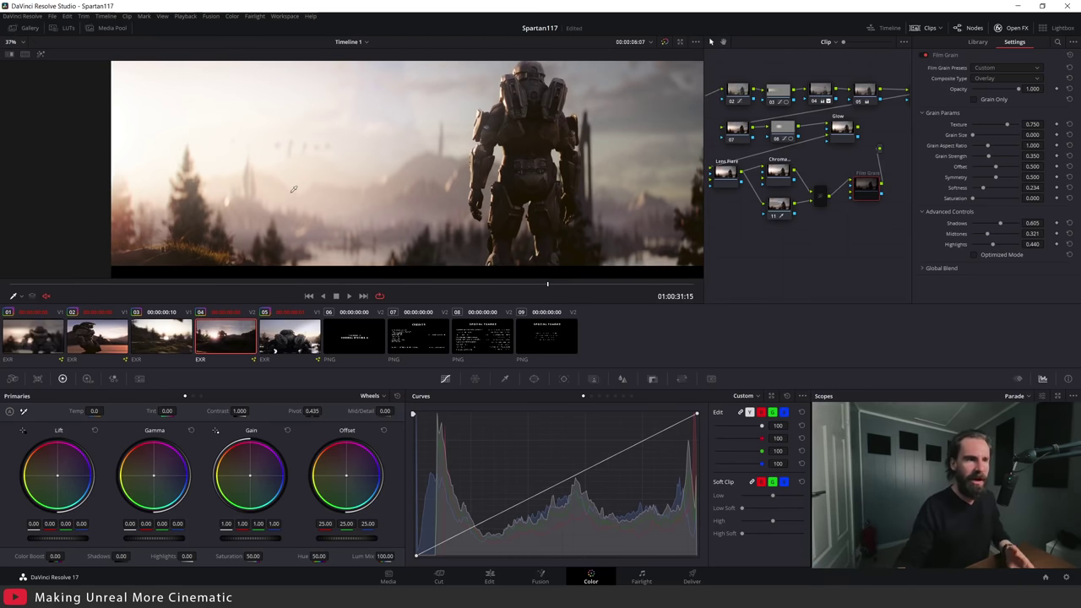
{"action": "scroll", "coordinate": [403, 205], "scroll_direction": "down", "scroll_amount": 2}
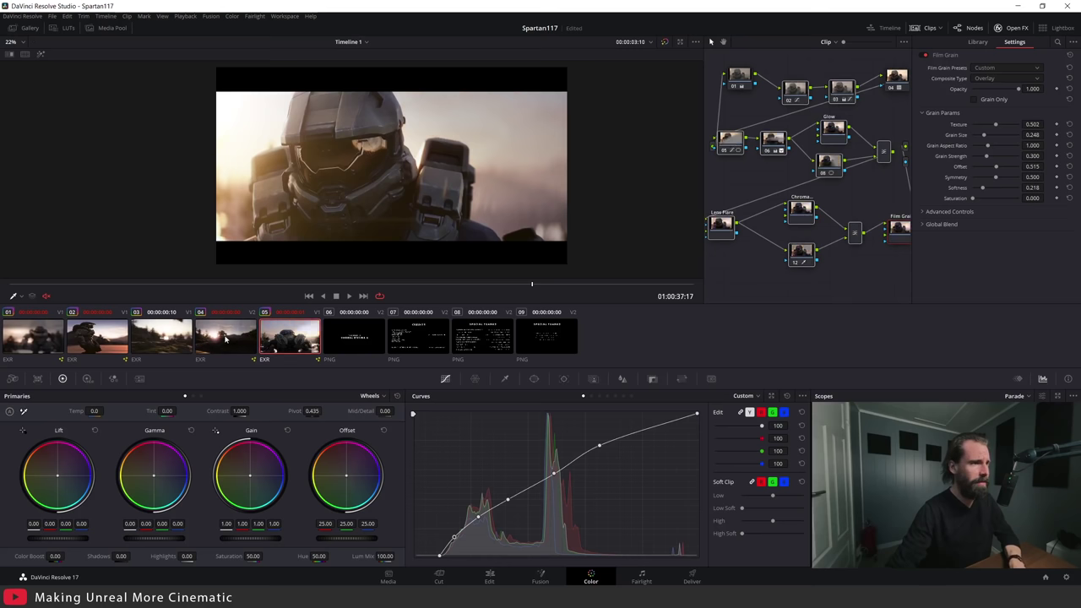
- Review the grades of clips 04, 03 and 02 in turn, then step to clip 01
{"action": "left_click", "coordinate": [225, 338]}
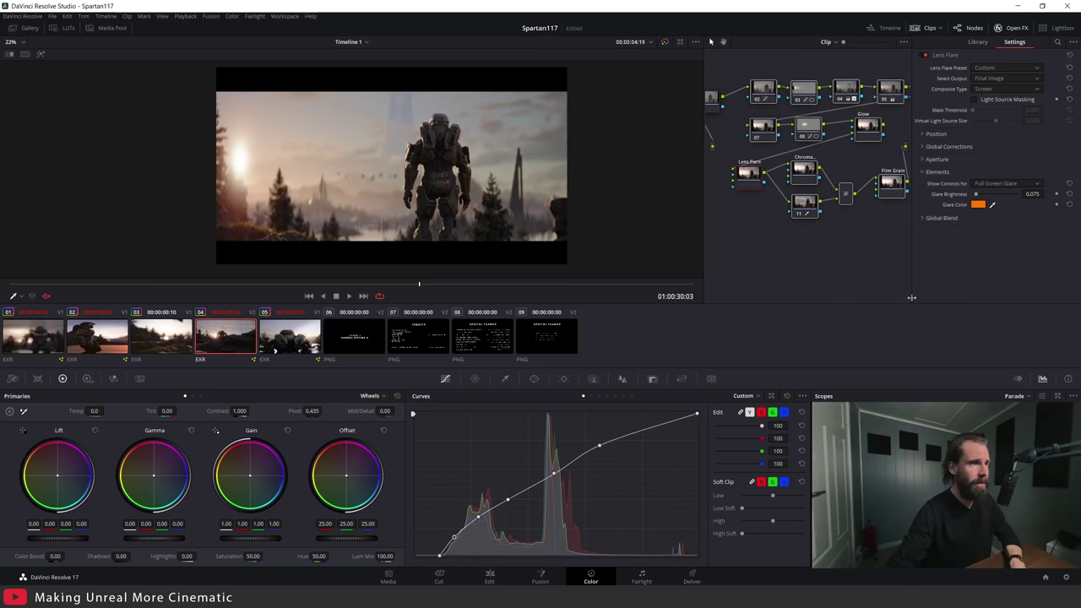
{"action": "left_click", "coordinate": [163, 335]}
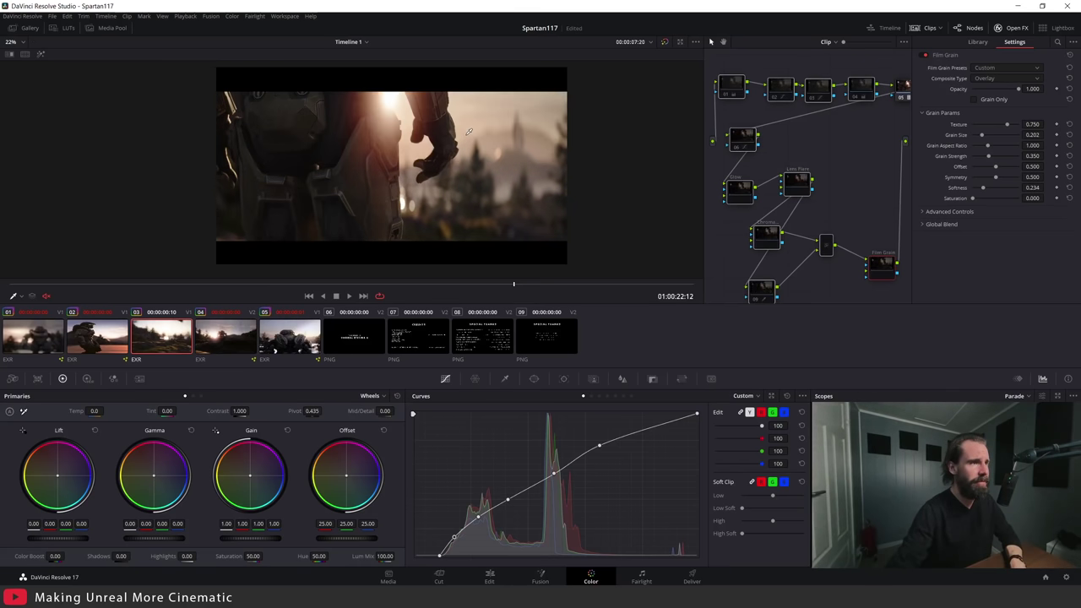
{"action": "left_click", "coordinate": [97, 336]}
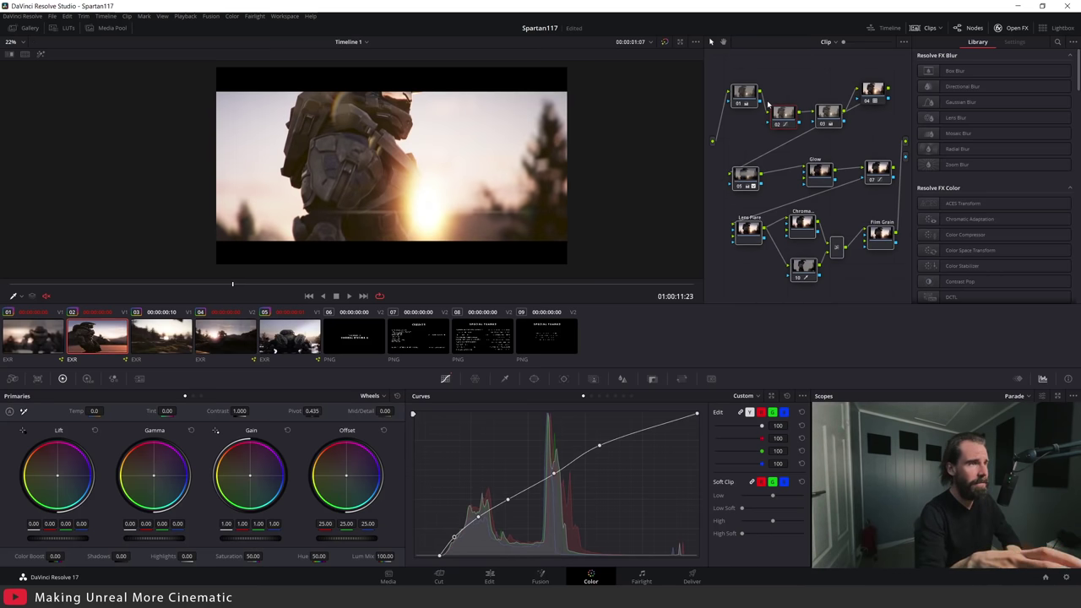
{"action": "key", "text": "Up"}
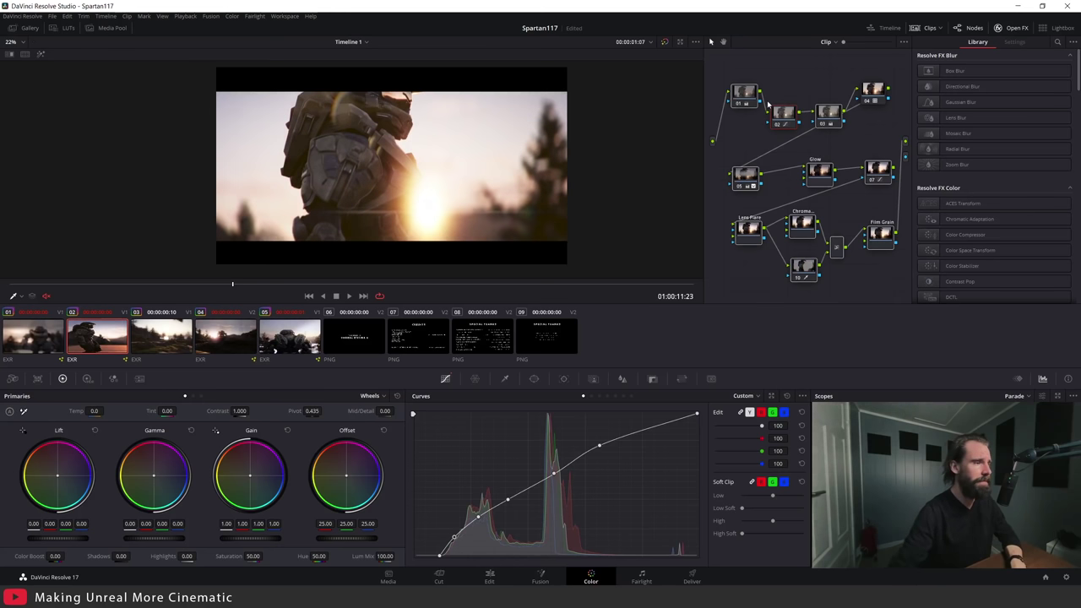